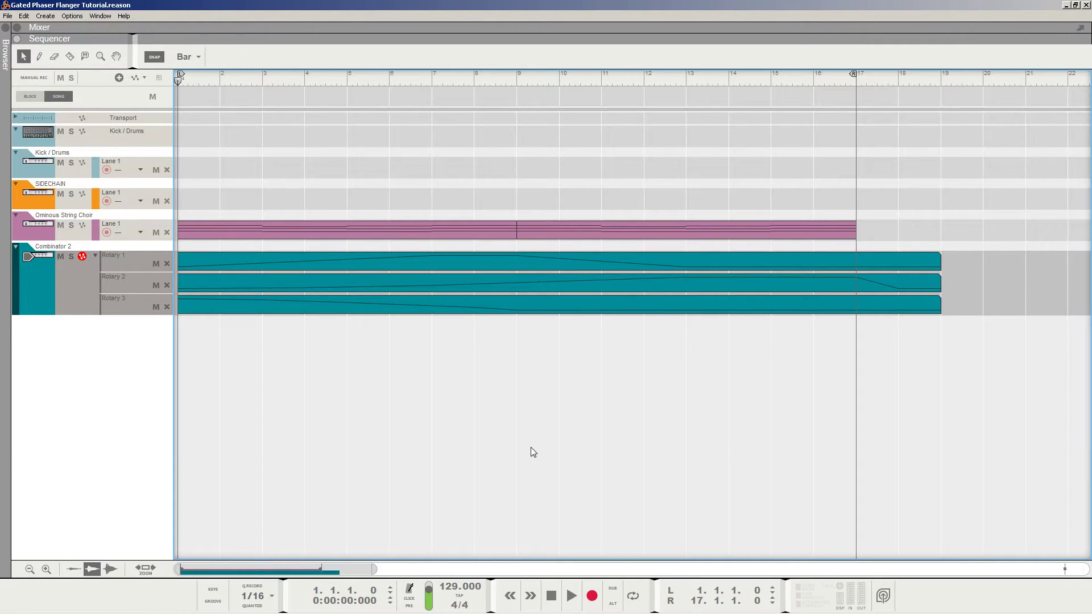
Play the song from bar 1 to just past bar 18 to hear the automated effect
key(space)
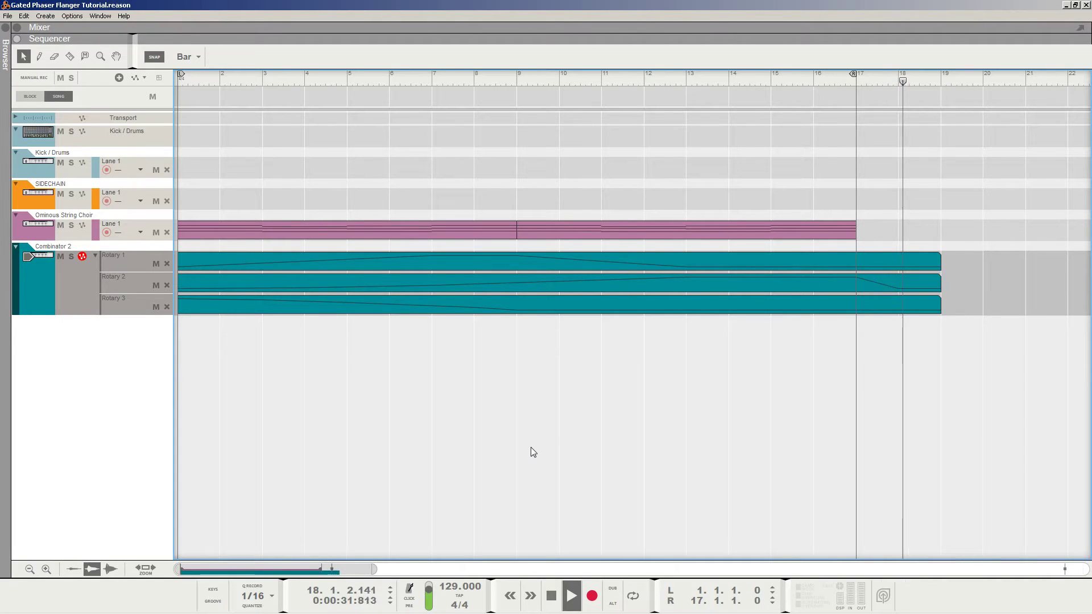
key(space)
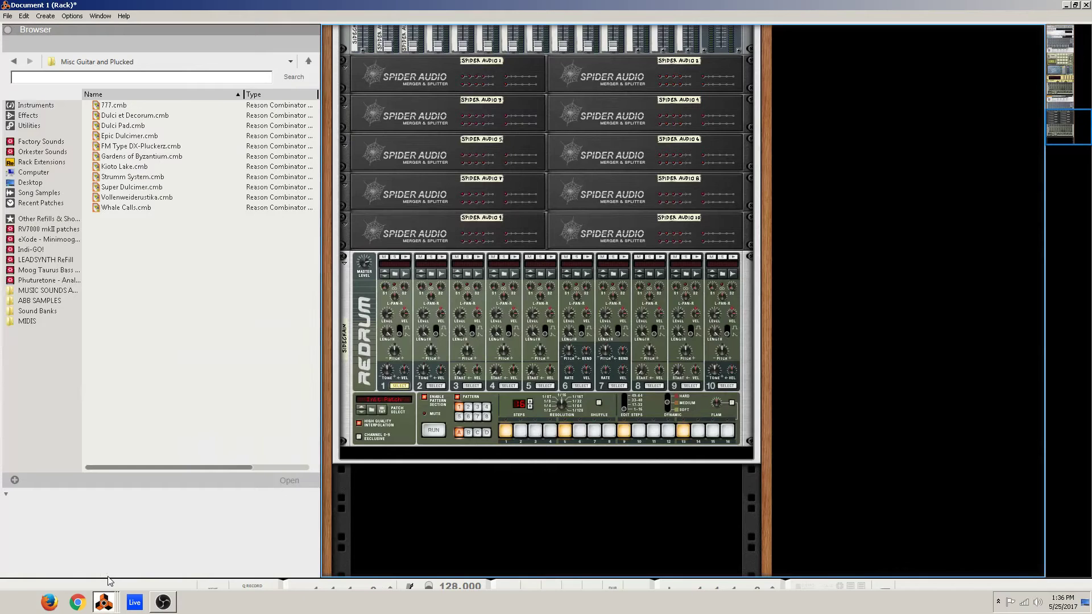
Create a Combinator in the empty space below the Redrum and add a Dr. Octo Rex Loop Player inside it
right_click(431, 492)
mouse_move(471, 576)
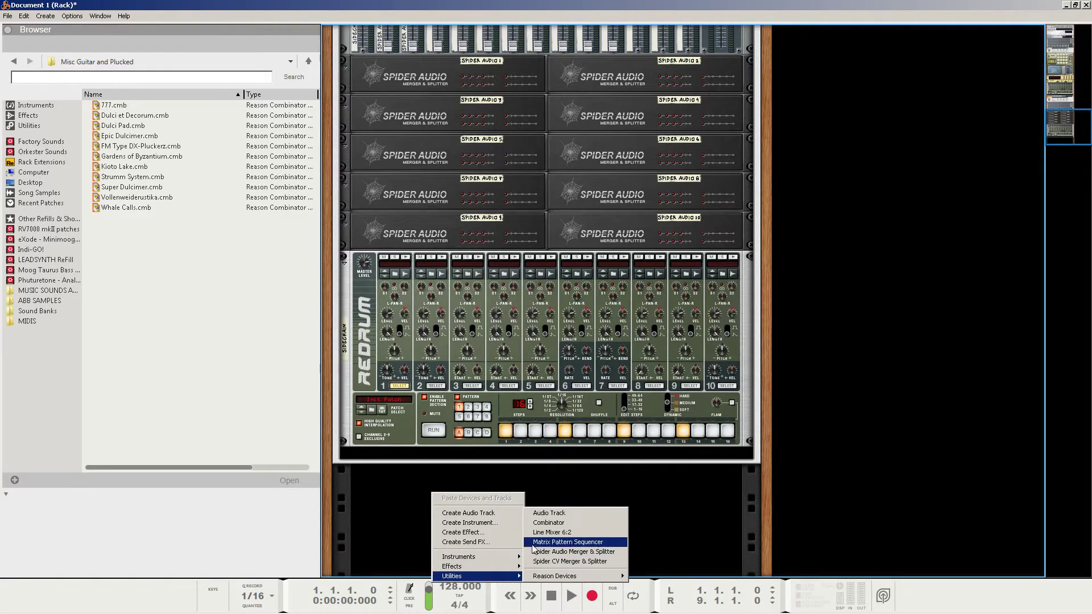
click(546, 523)
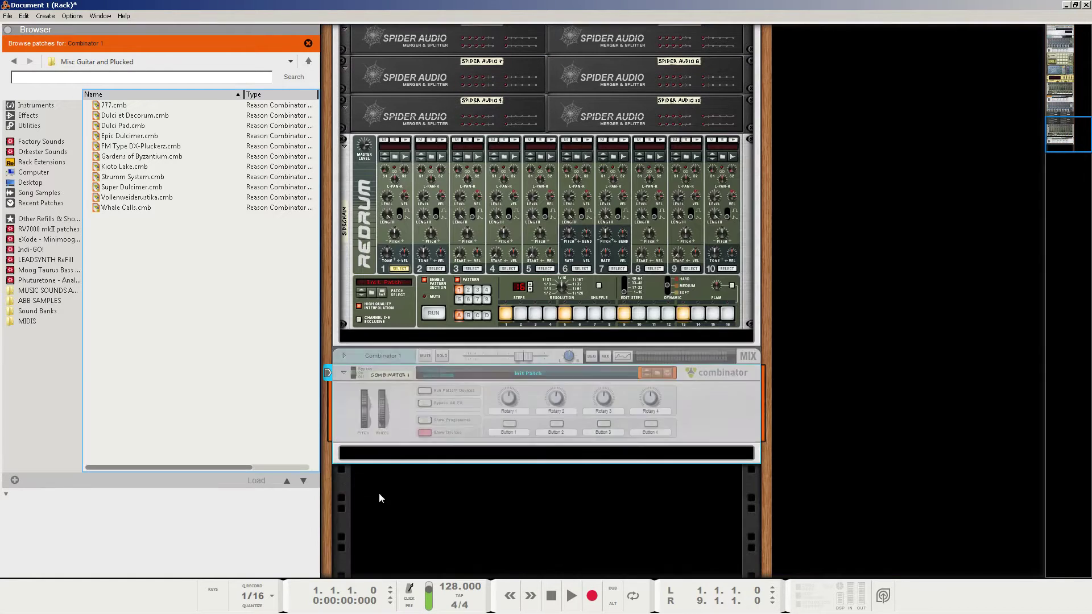
right_click(401, 459)
mouse_move(455, 266)
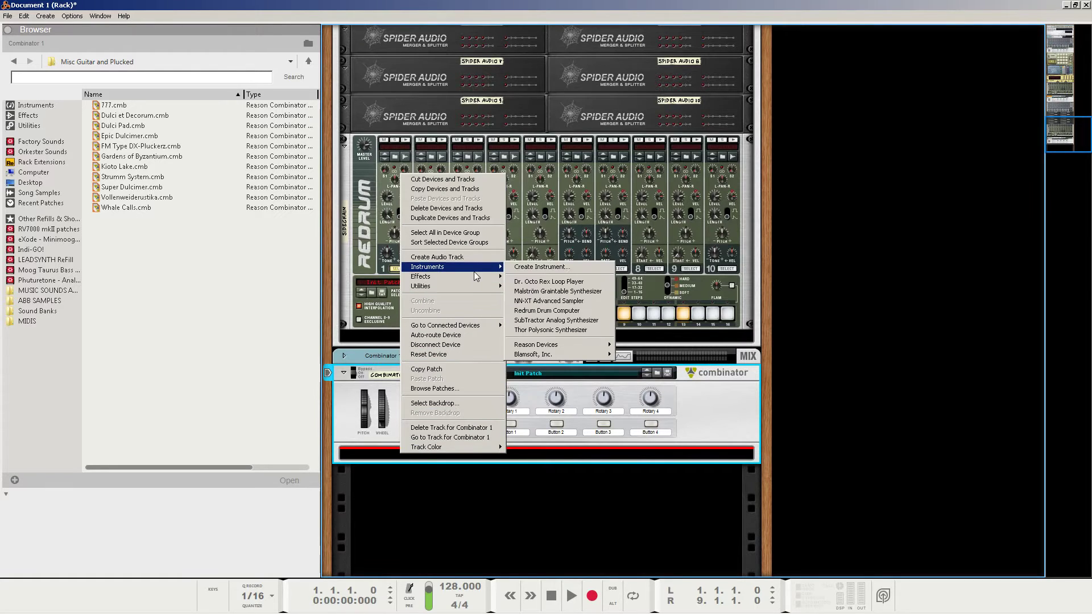
click(533, 282)
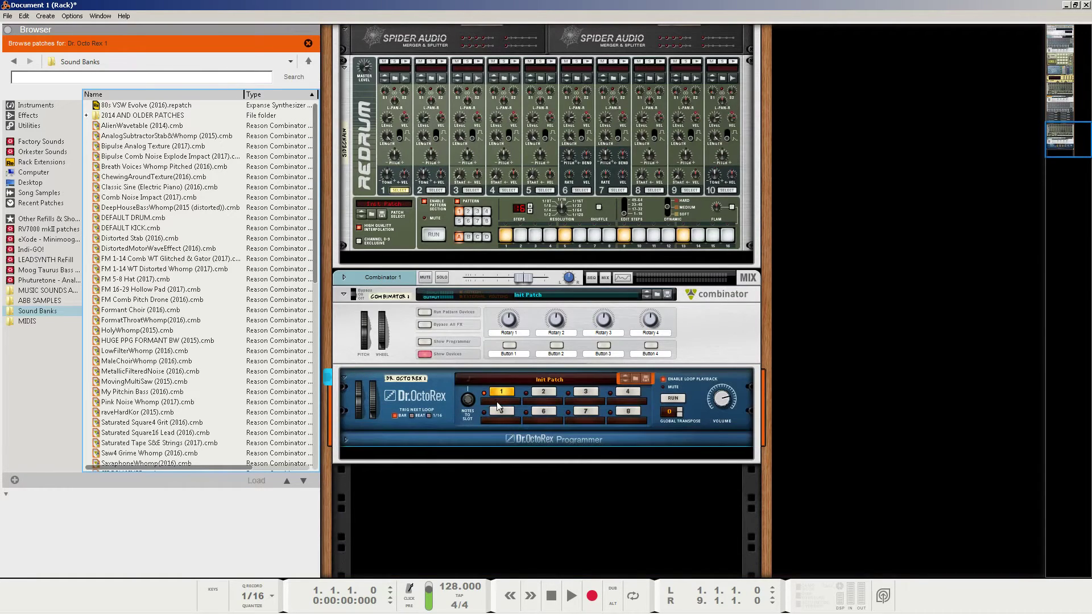
Load PB_Piano_MrFurly_088.rx2 from the factory Dr Rex Instrument Loops, Printz Board folder, into the Dr. Octo Rex's slot 1 and unfold its programmer
click(498, 402)
click(518, 409)
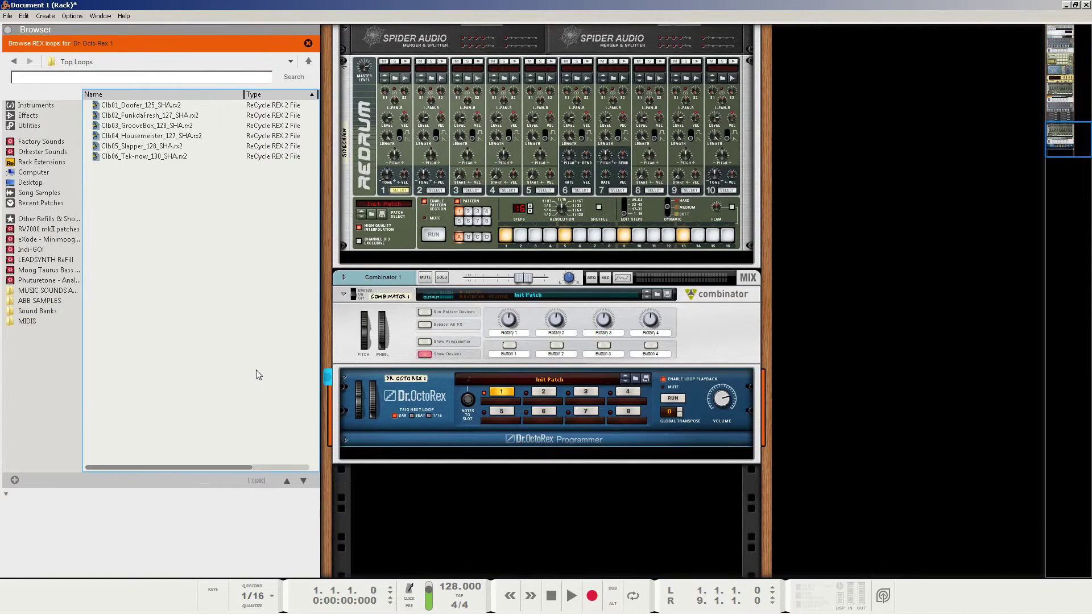
click(50, 142)
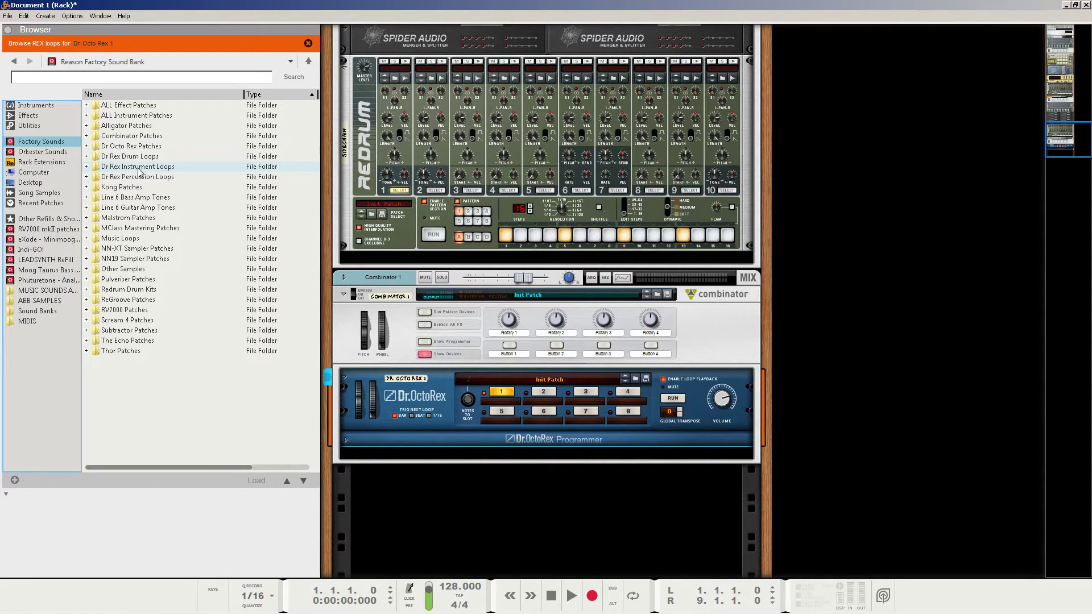
double_click(137, 167)
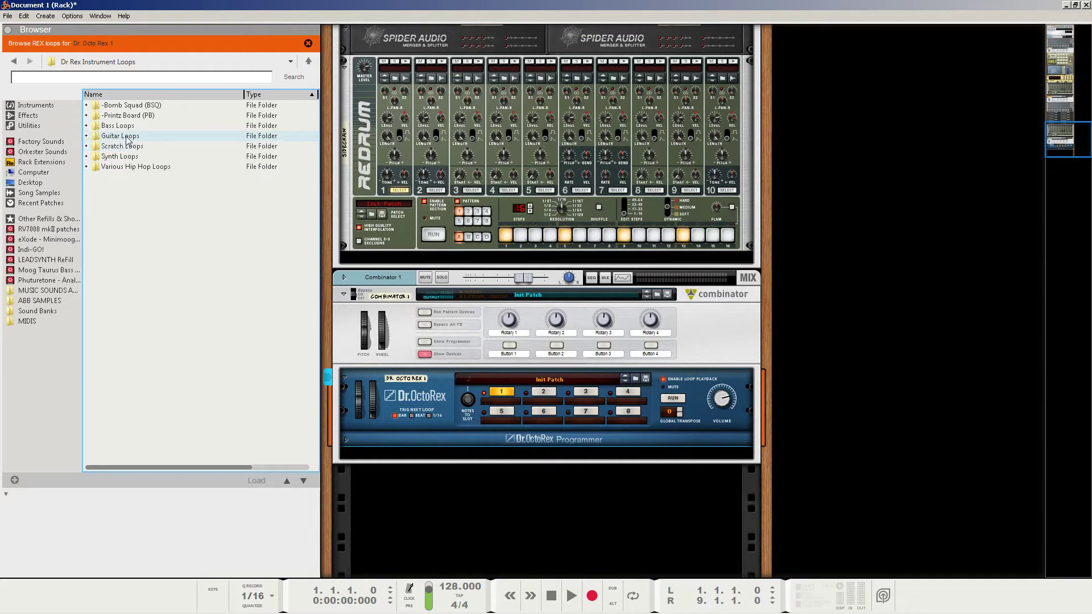
double_click(128, 116)
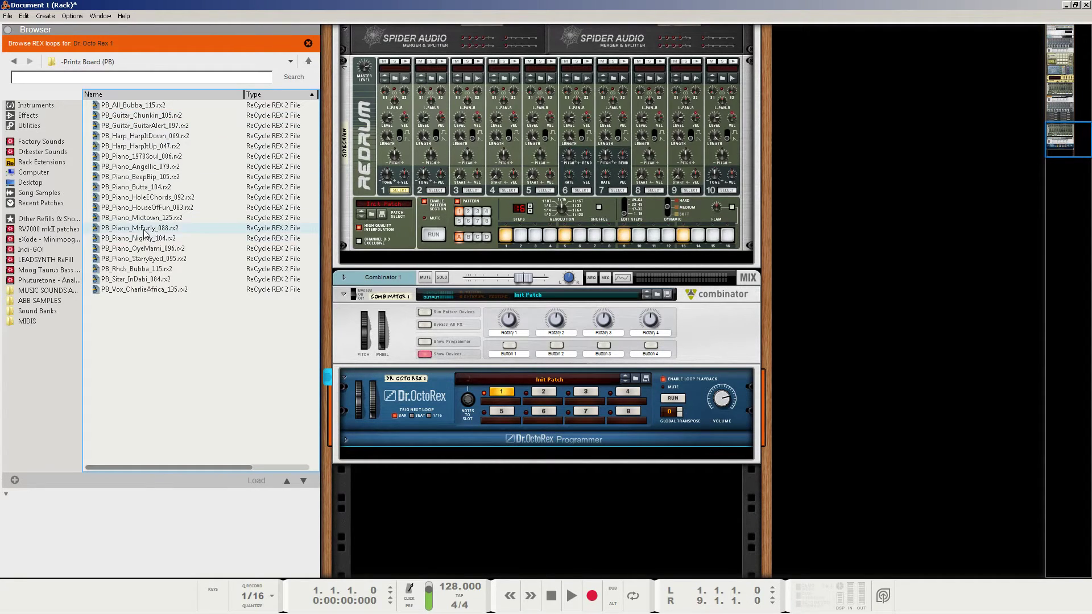
click(139, 228)
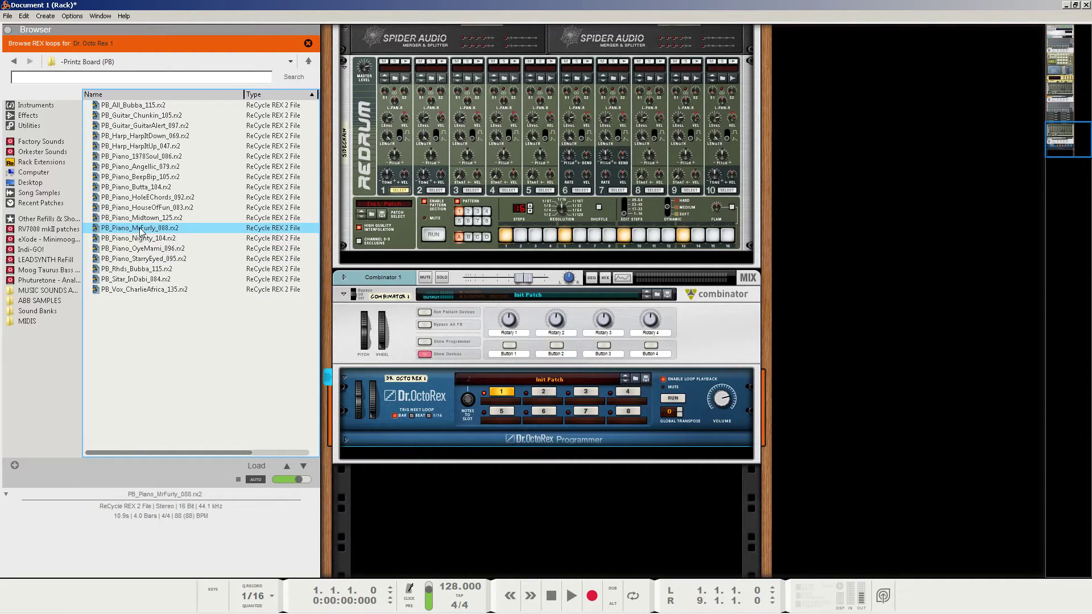
click(256, 466)
click(345, 441)
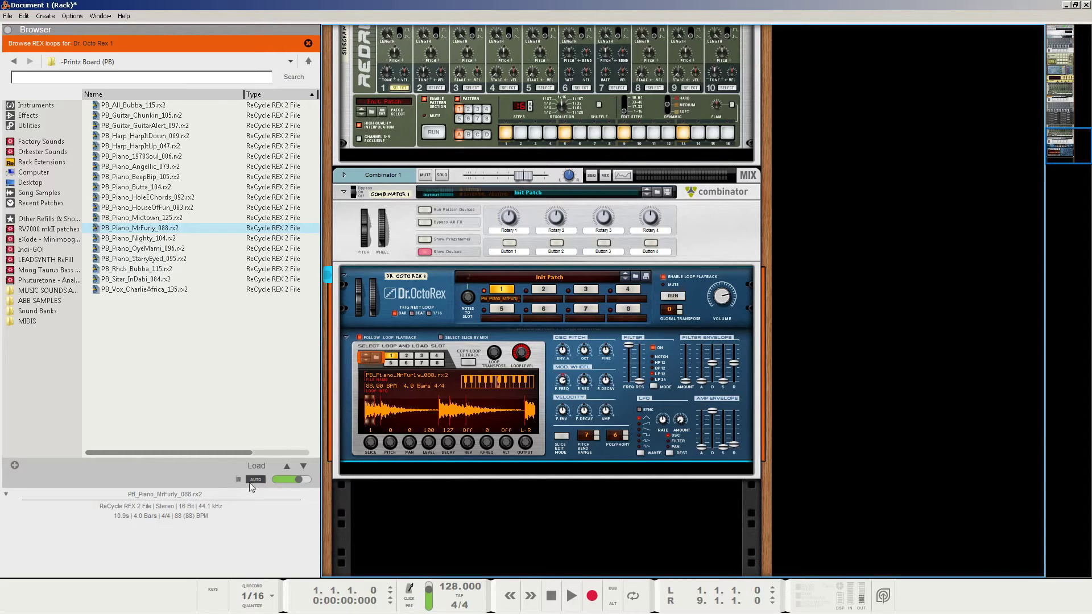
Check the cabling on the back of the Combinator and Dr. Octo Rex, and audition the piano loop
click(479, 503)
scroll(479, 503, up, 1)
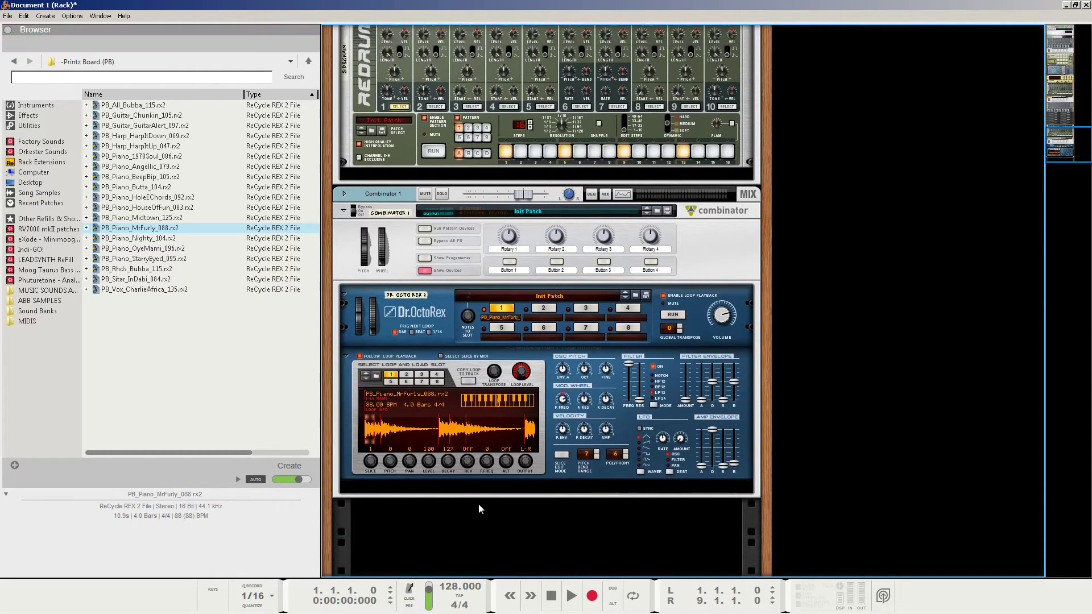
scroll(477, 504, down, 2)
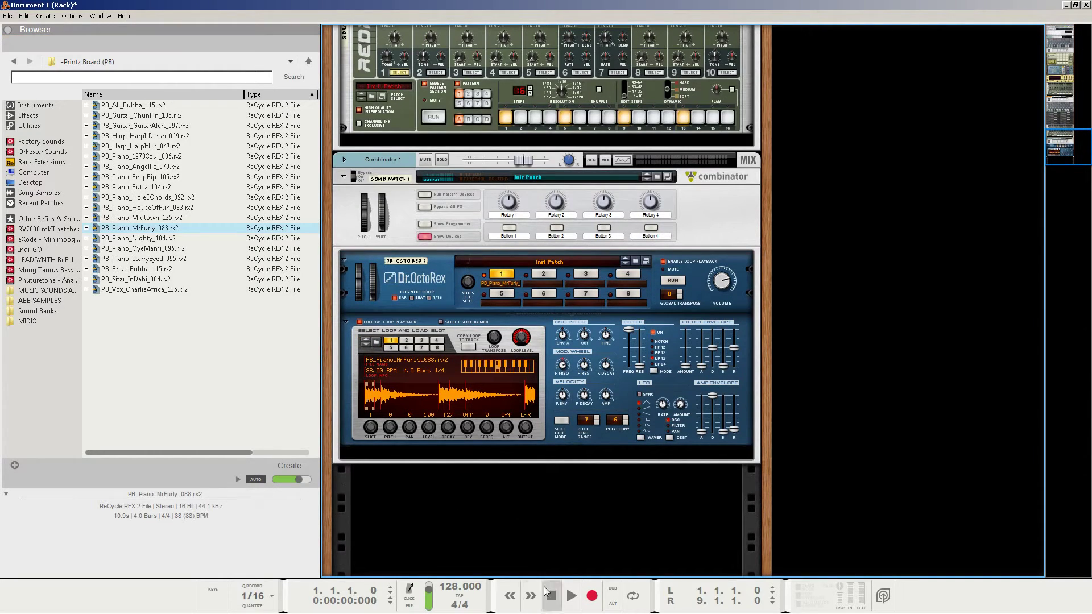
key(Tab)
click(690, 238)
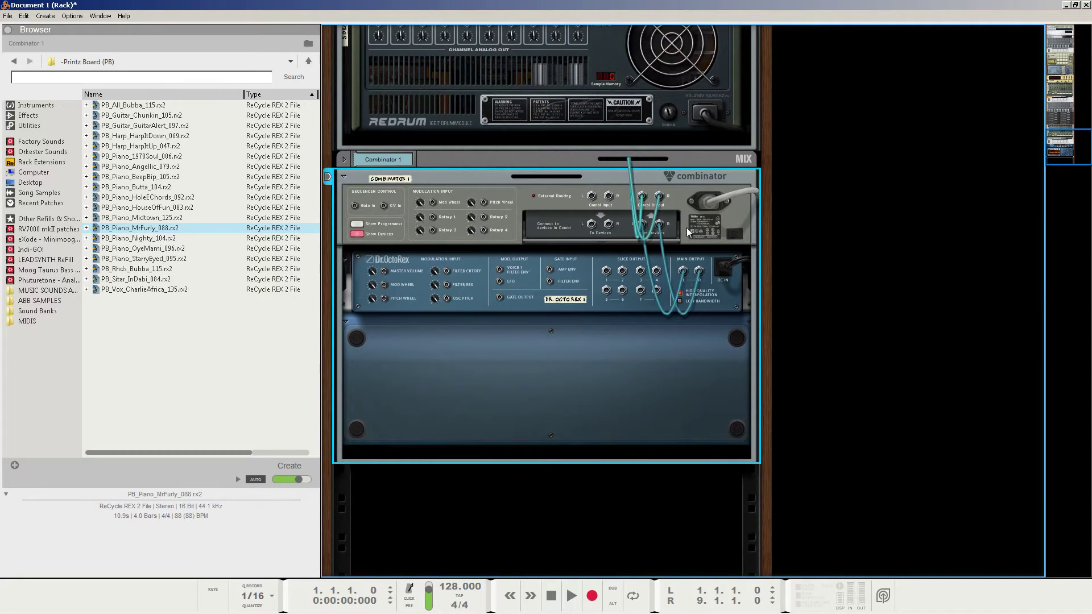
key(Tab)
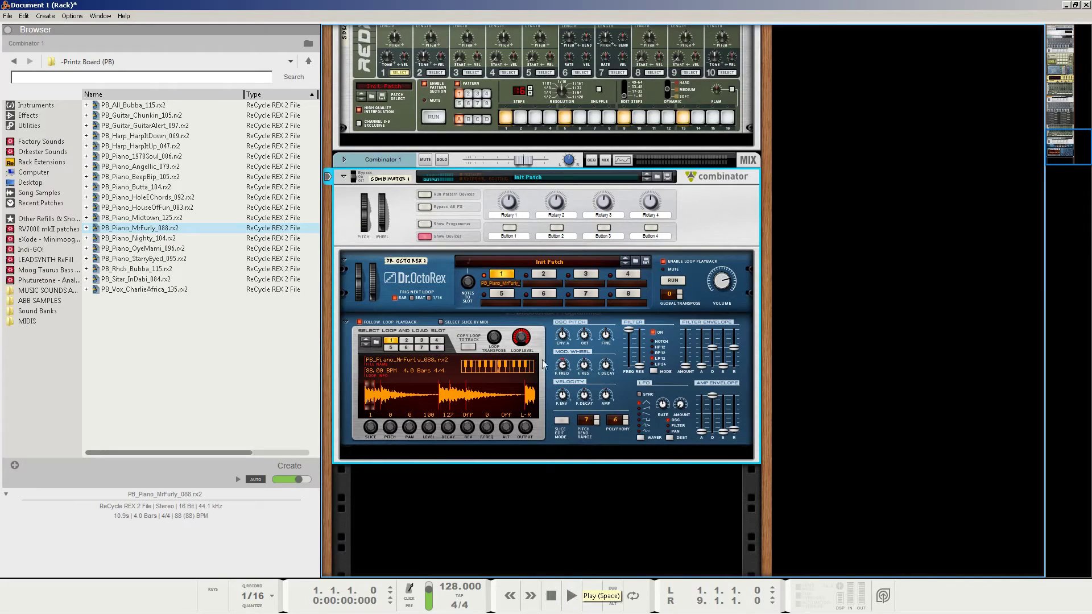
click(570, 596)
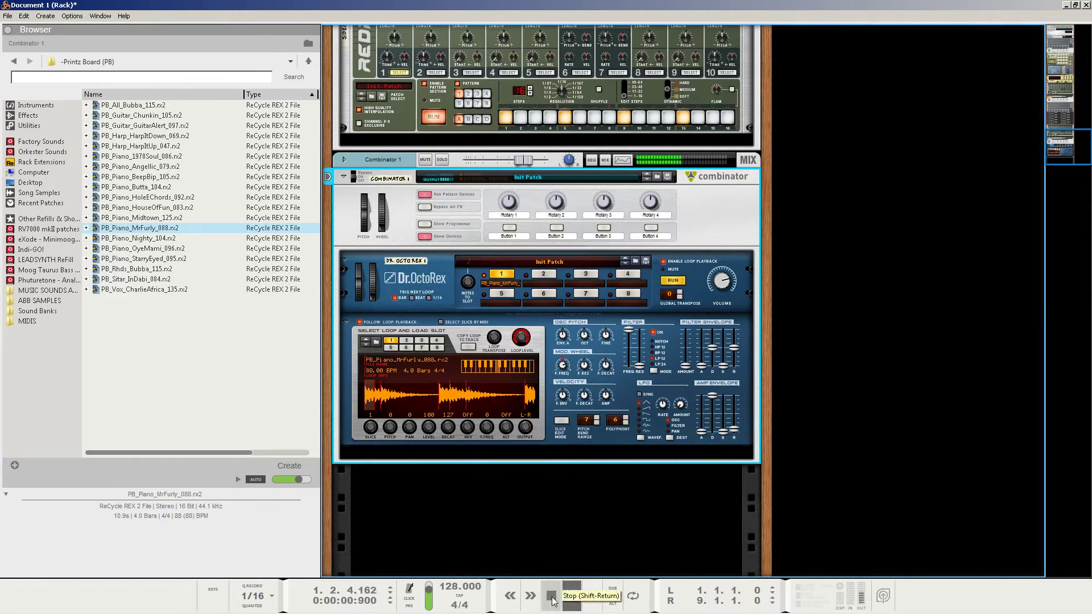
click(551, 596)
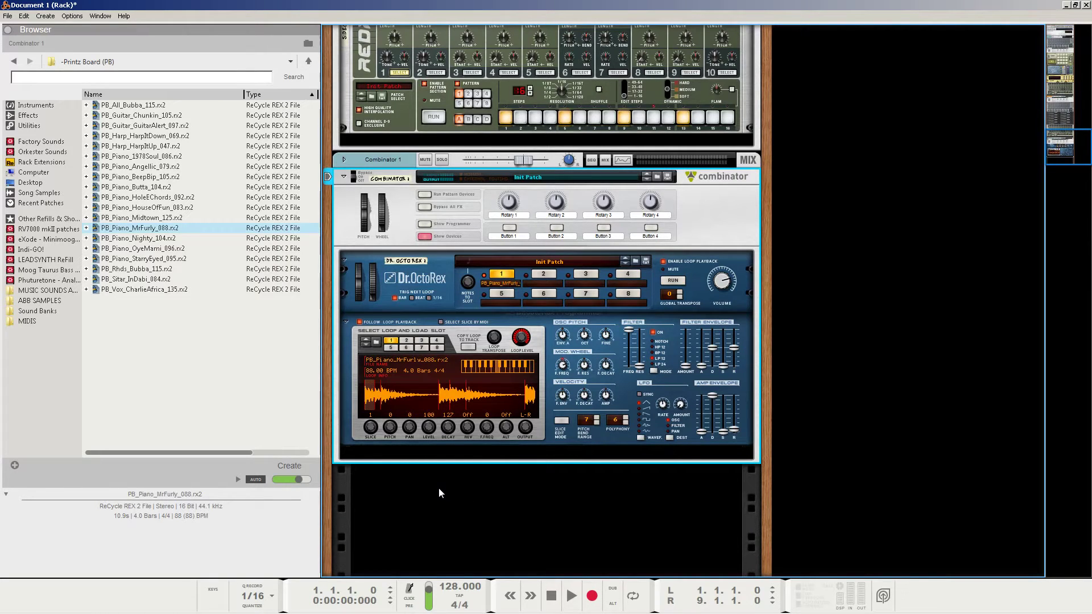
Create a second Combinator in the empty rack space below the first one
click(411, 513)
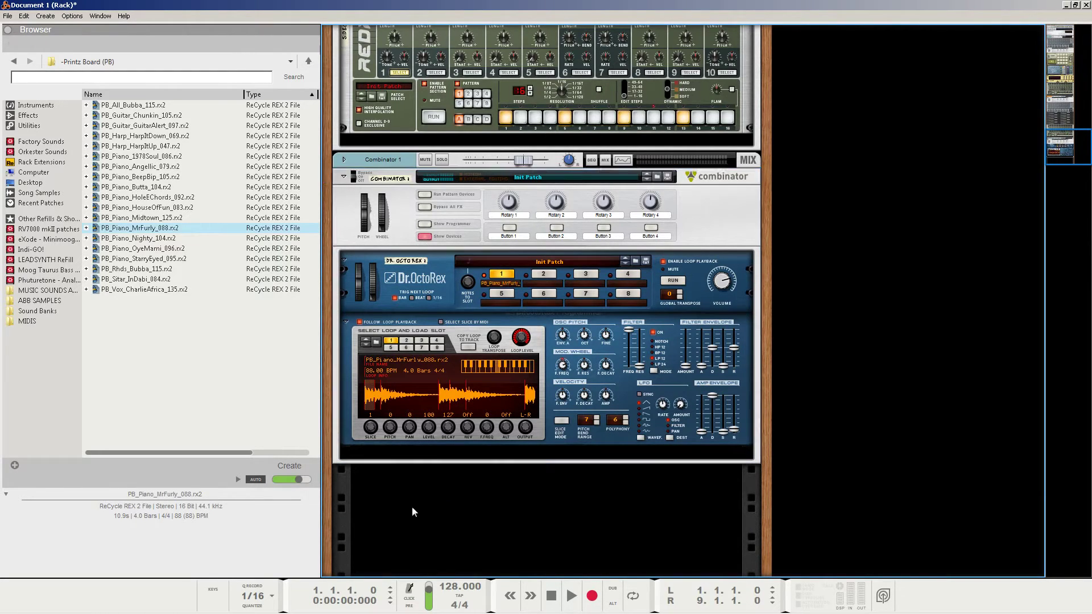
right_click(407, 498)
mouse_move(446, 580)
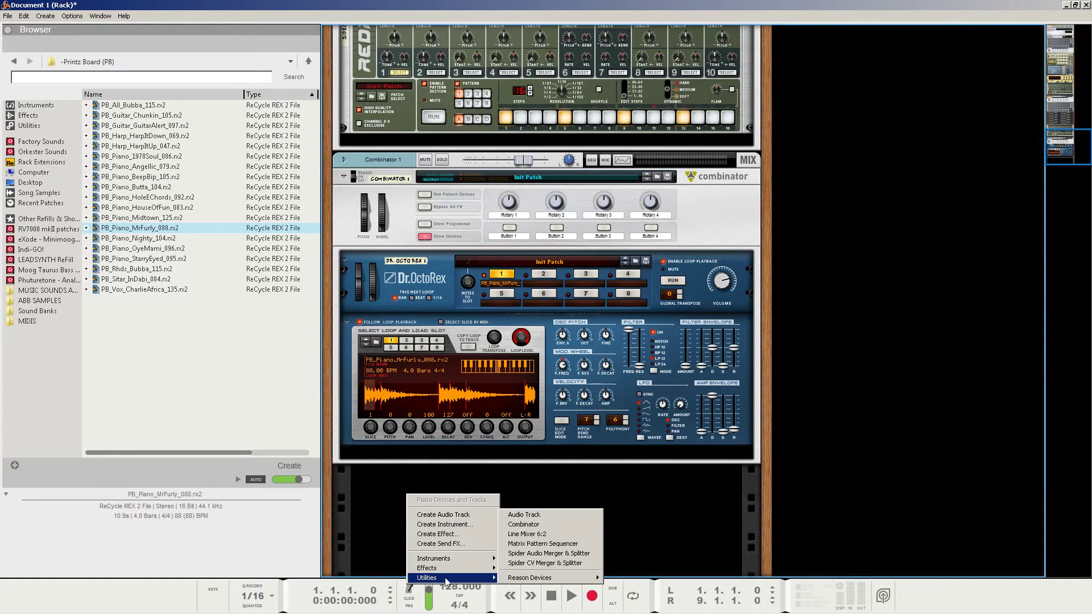
click(549, 525)
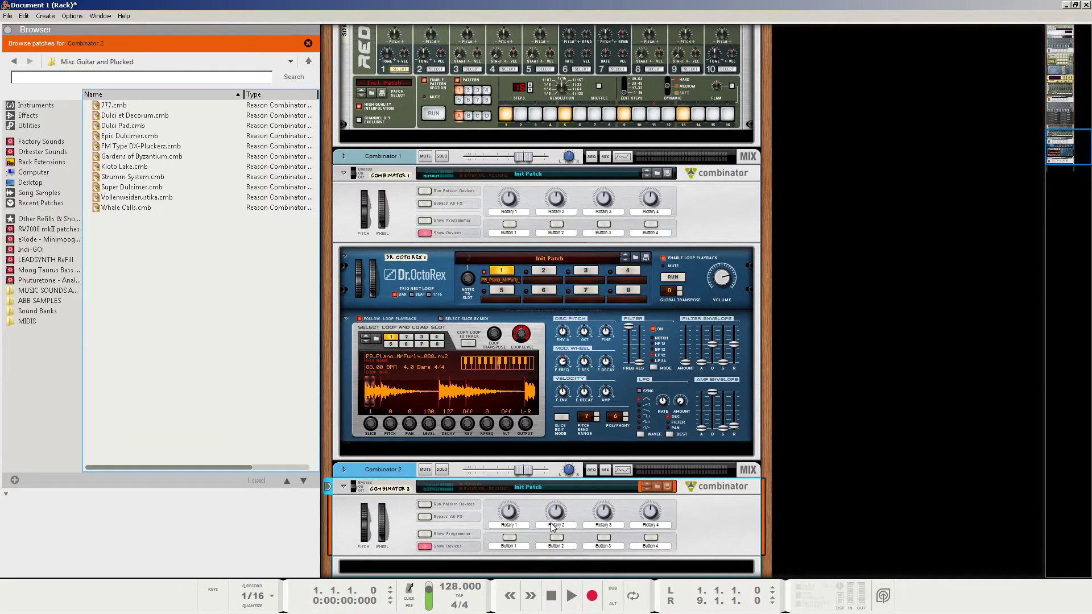
scroll(512, 467, down, 3)
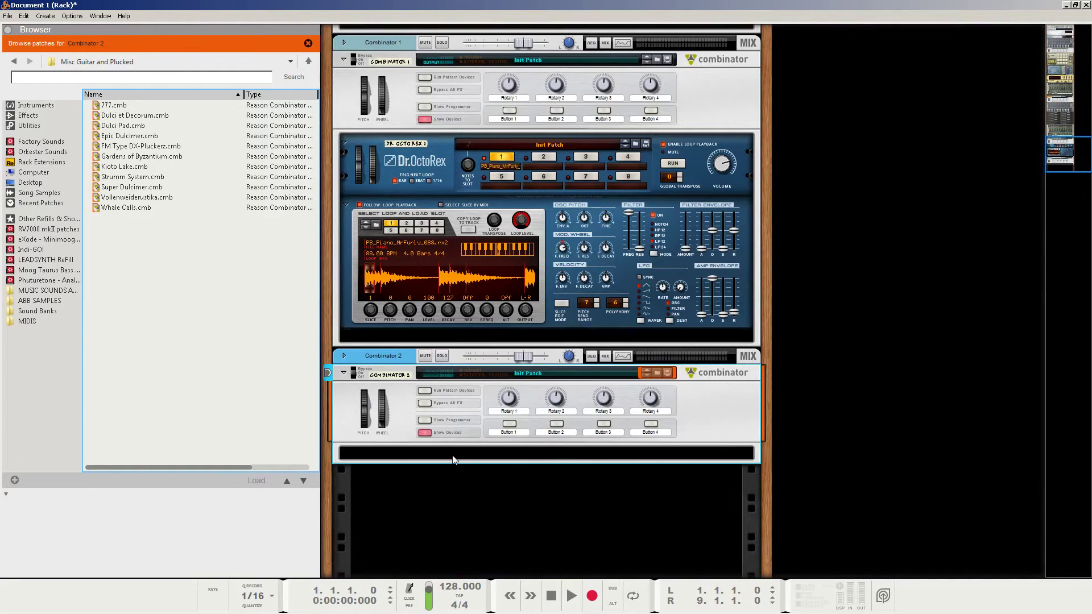
Add a Spider Audio Merger & Splitter inside the second Combinator
click(454, 458)
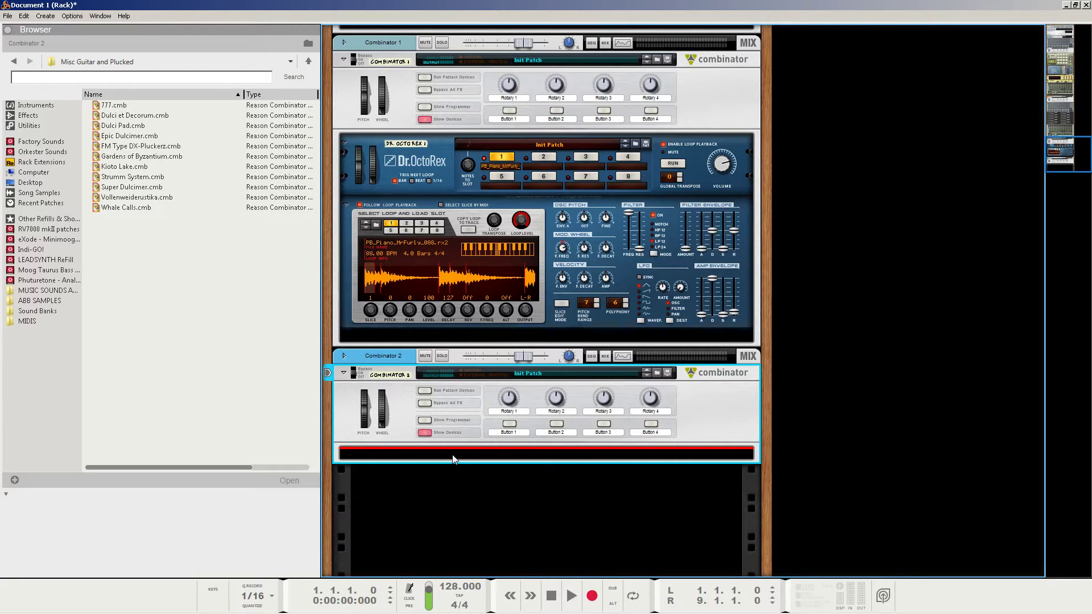
right_click(452, 455)
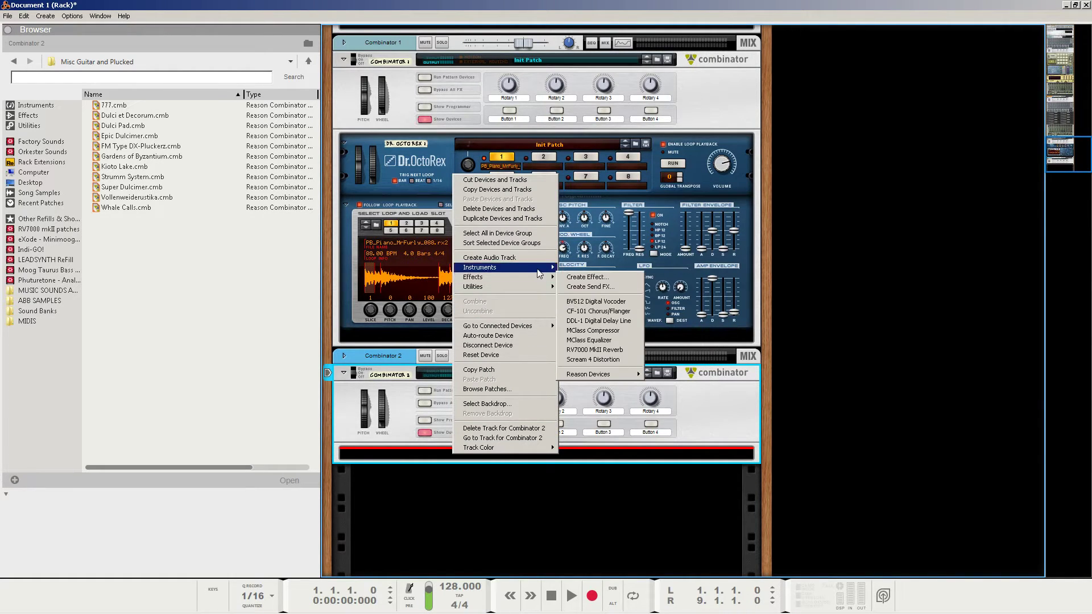
mouse_move(537, 293)
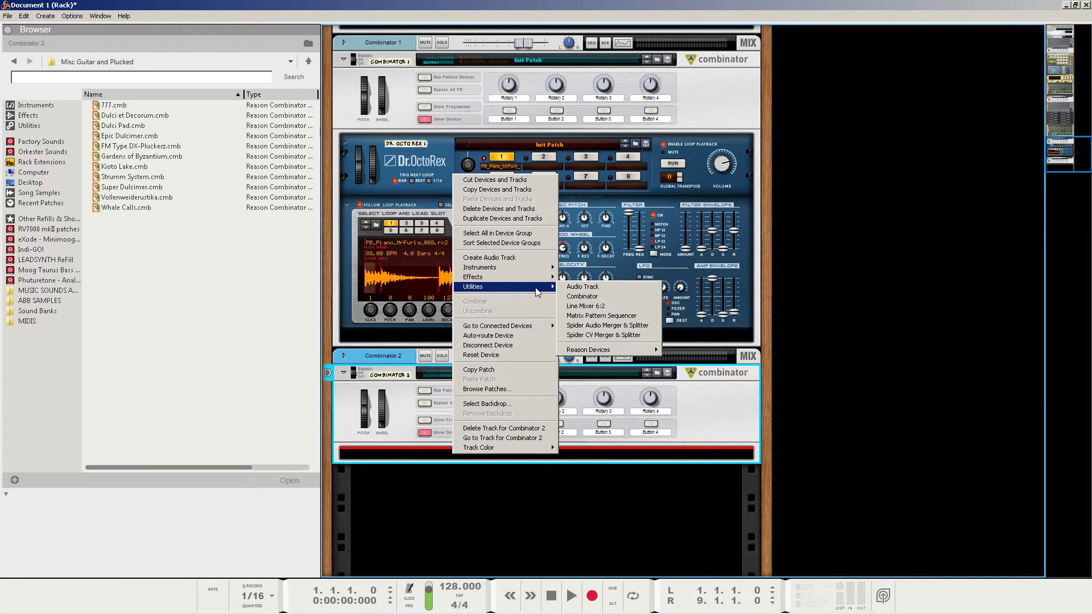
click(603, 329)
scroll(574, 449, down, 1)
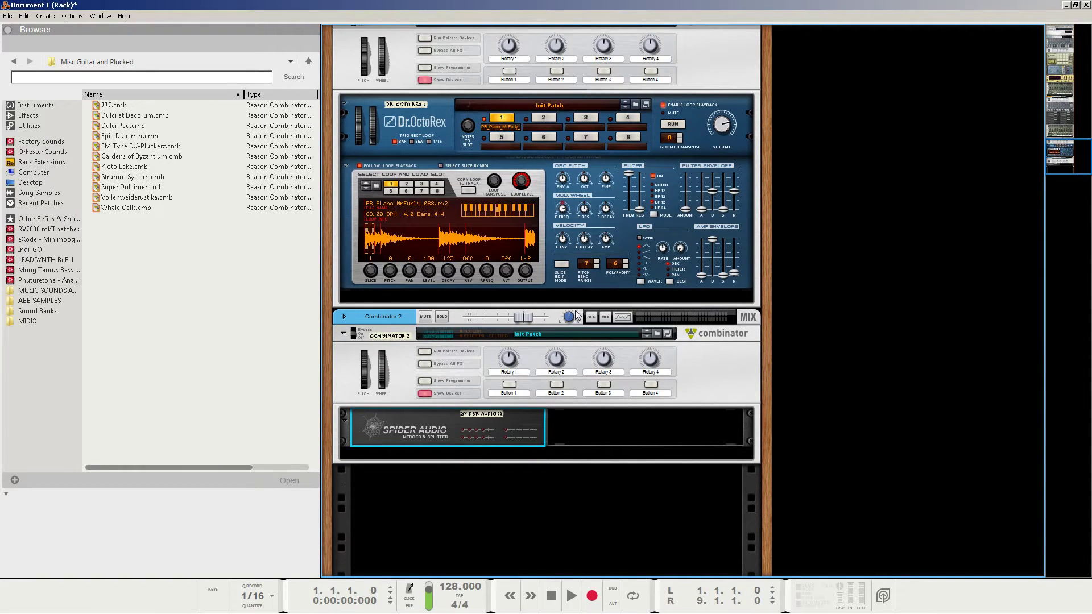
Add a Line Mixer 6:2 below the Spider Audio Merger & Splitter inside the second Combinator
click(452, 455)
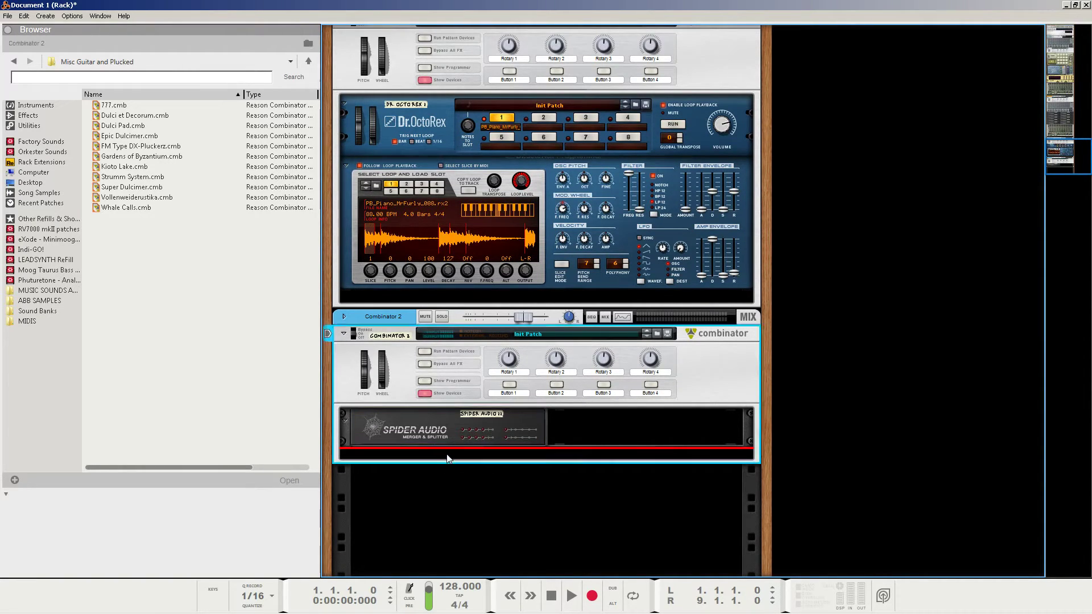
right_click(449, 456)
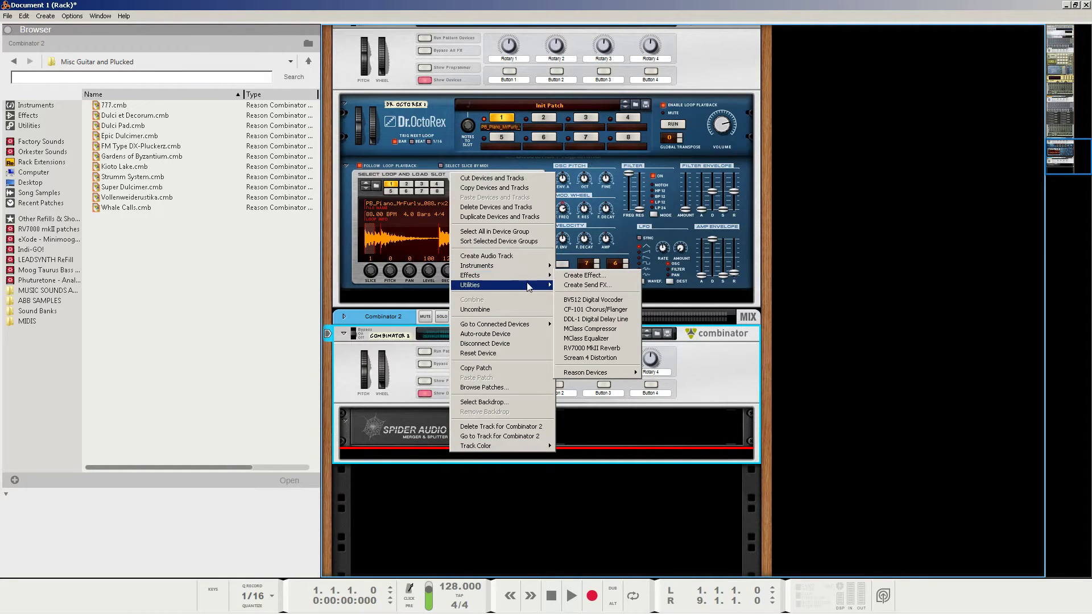
click(583, 309)
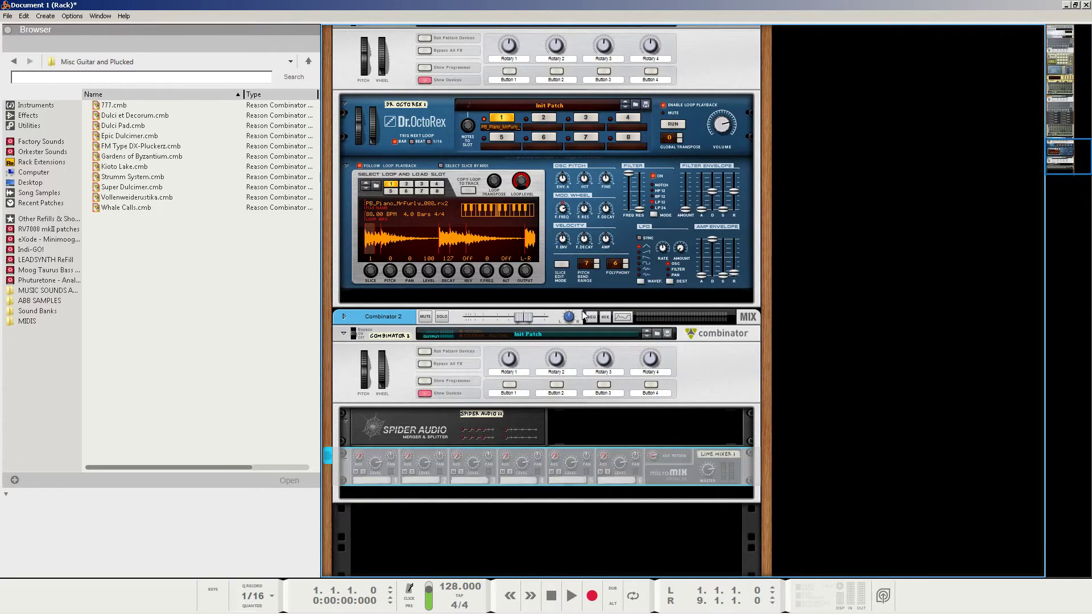
On the back of the rack, disconnect the Dr. Octo Rex's main outputs from the first Combinator's From Devices jacks
key(Tab)
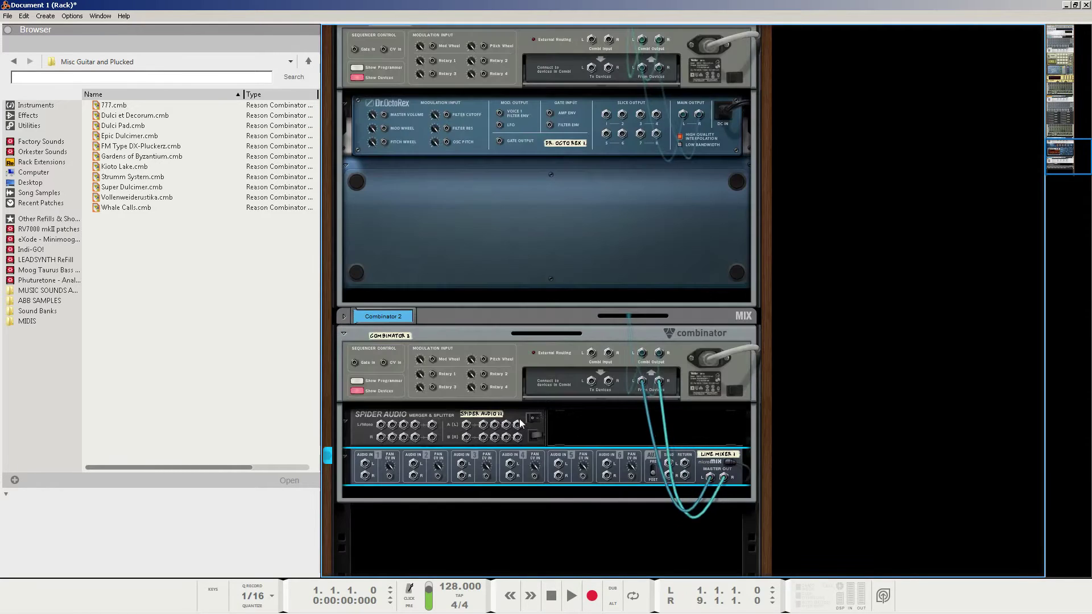
scroll(608, 402, down, 1)
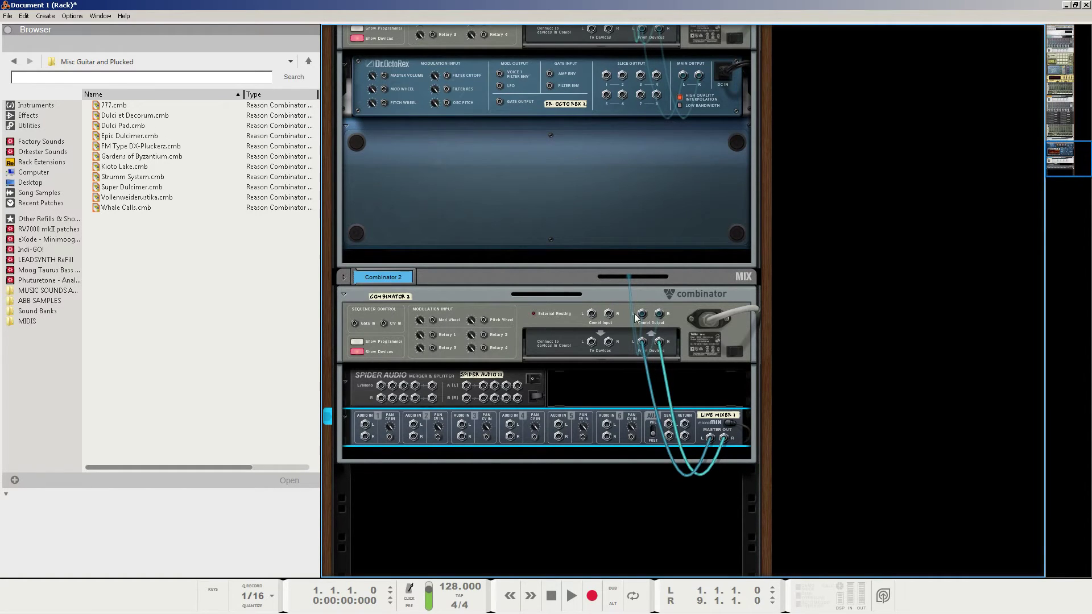
scroll(573, 287, up, 3)
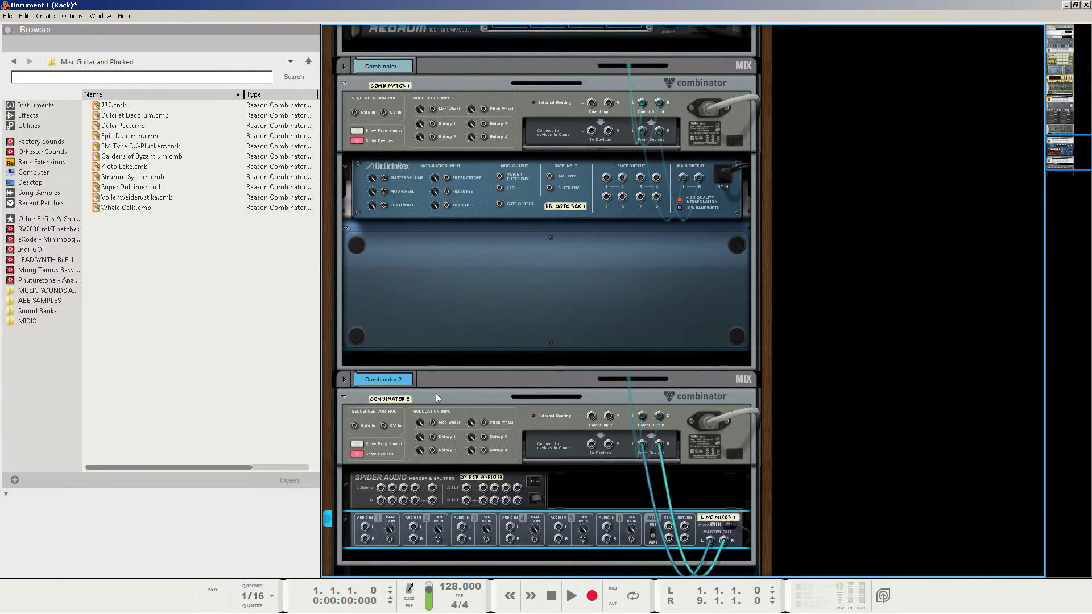
scroll(462, 401, down, 4)
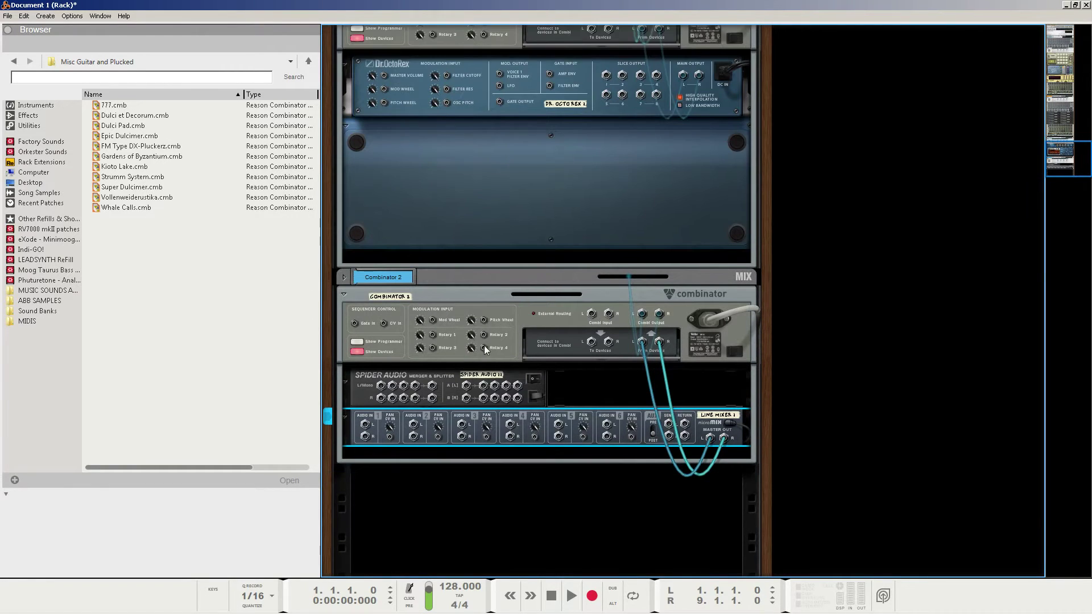
scroll(489, 342, up, 4)
click(610, 292)
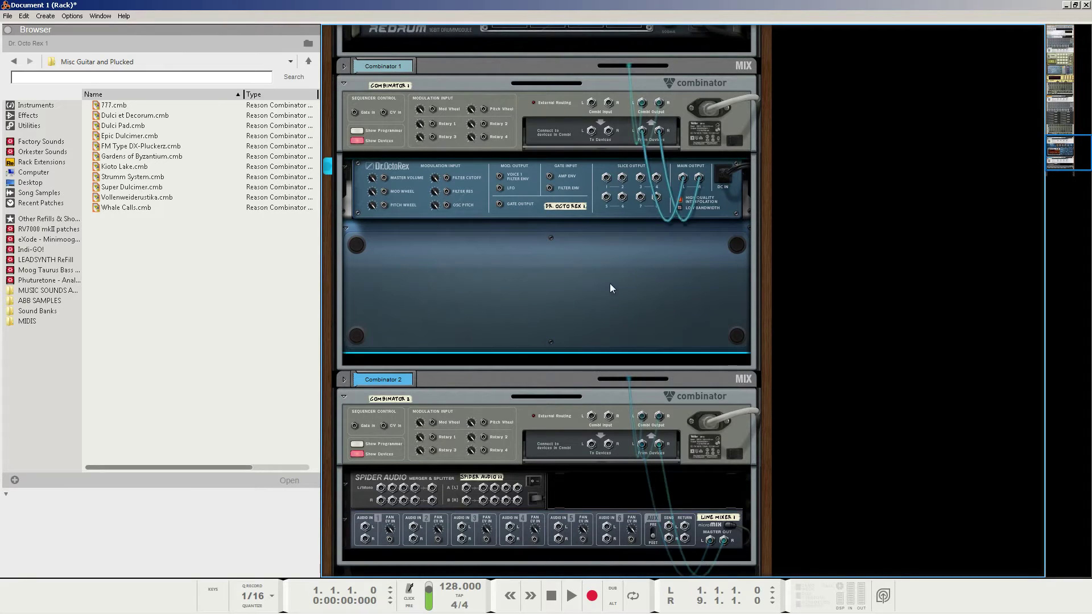
drag(682, 176, 701, 126)
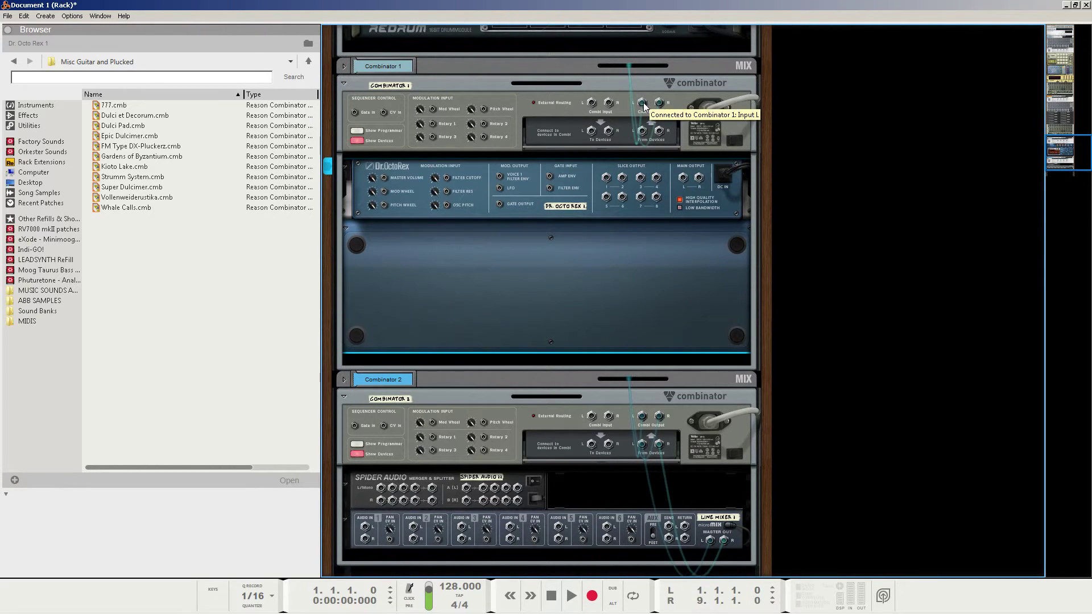
Connect the first Combinator's outputs to the Spider Audio's split inputs A and B, and its first split outputs to Line Mixer channel 3
drag(685, 179, 465, 486)
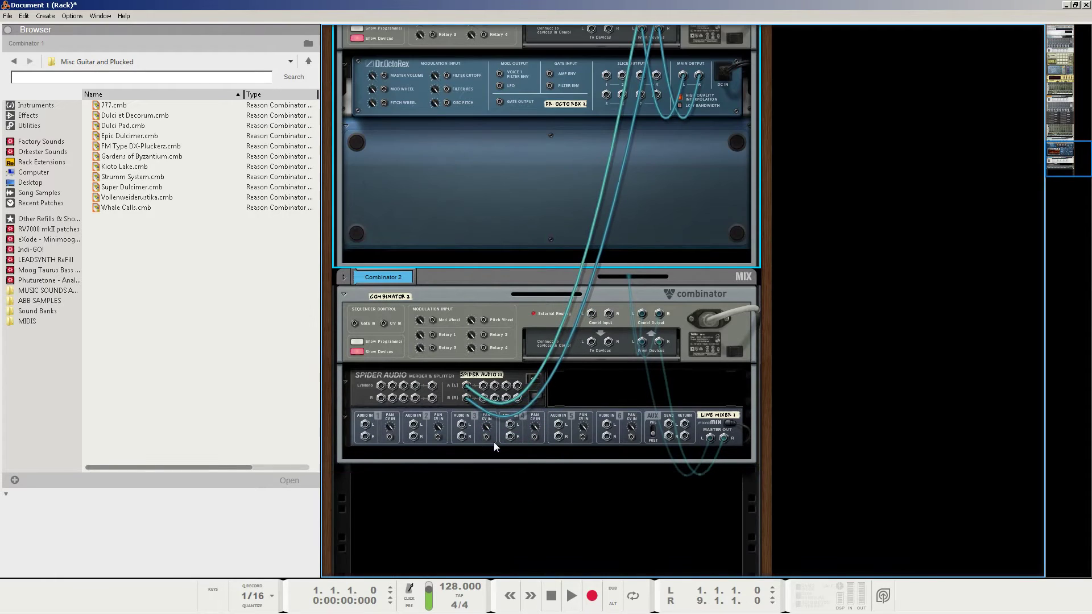
scroll(494, 446, down, 3)
drag(485, 389, 465, 426)
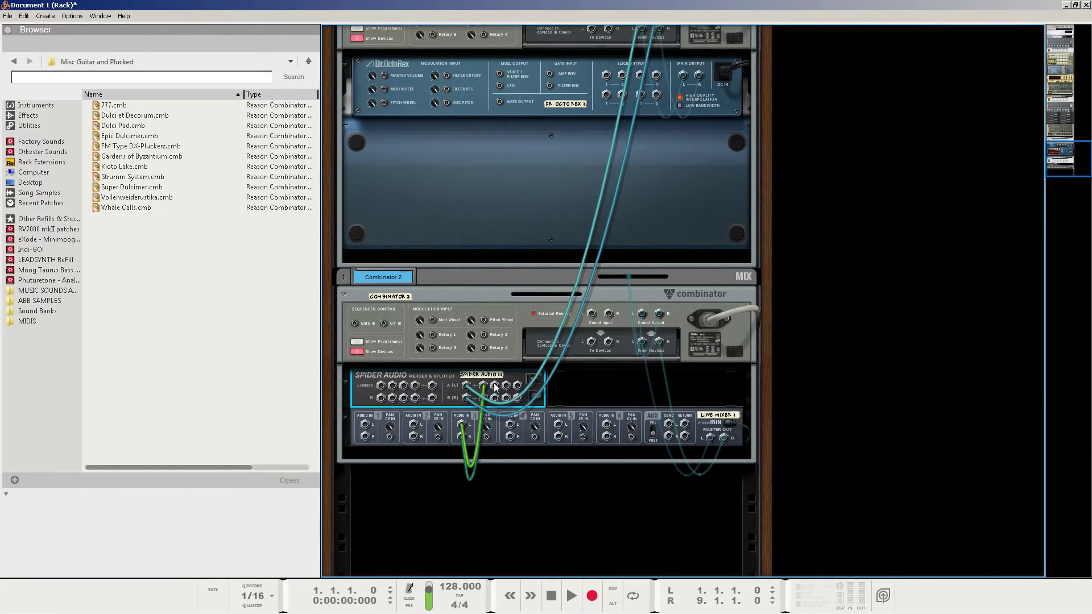
Connect the Spider Audio's second pair of split outputs to the second Combinator's Combi Input jacks, and test the loop playback
drag(495, 387, 592, 313)
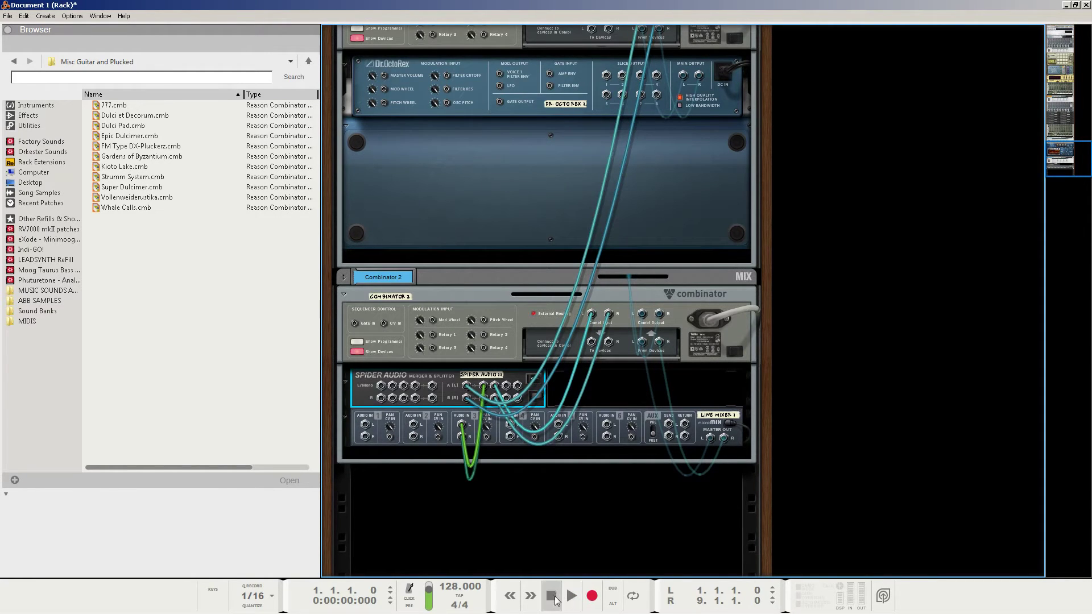
click(575, 597)
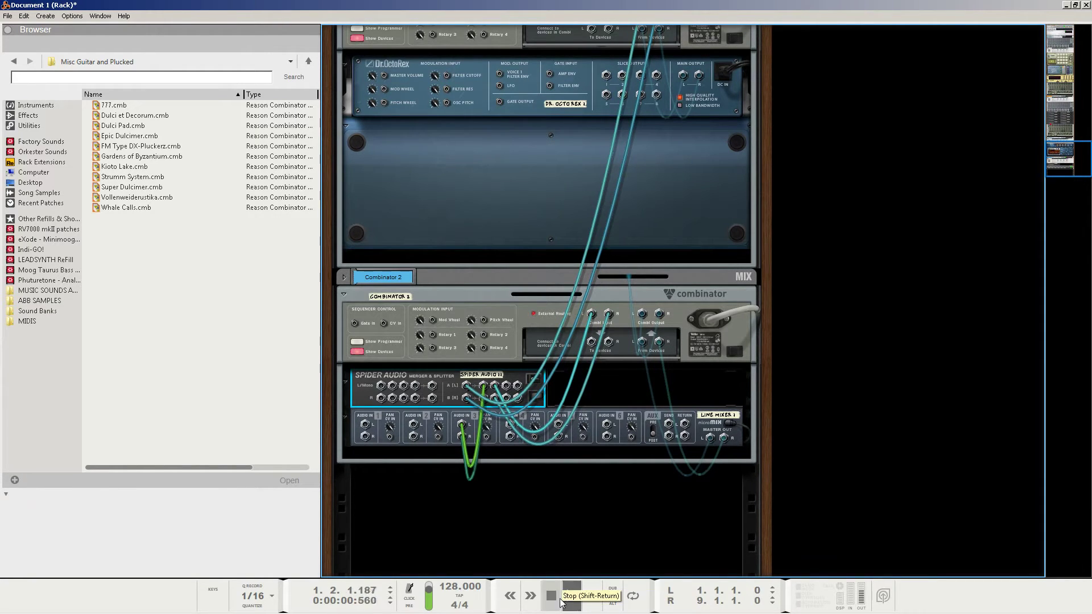
click(550, 597)
click(550, 597)
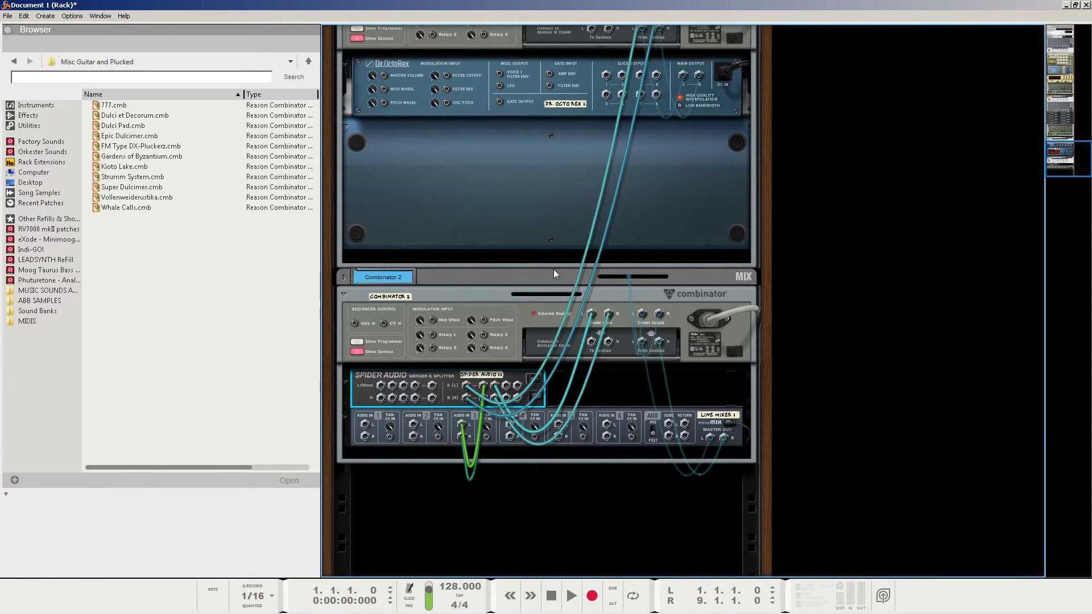
key(Tab)
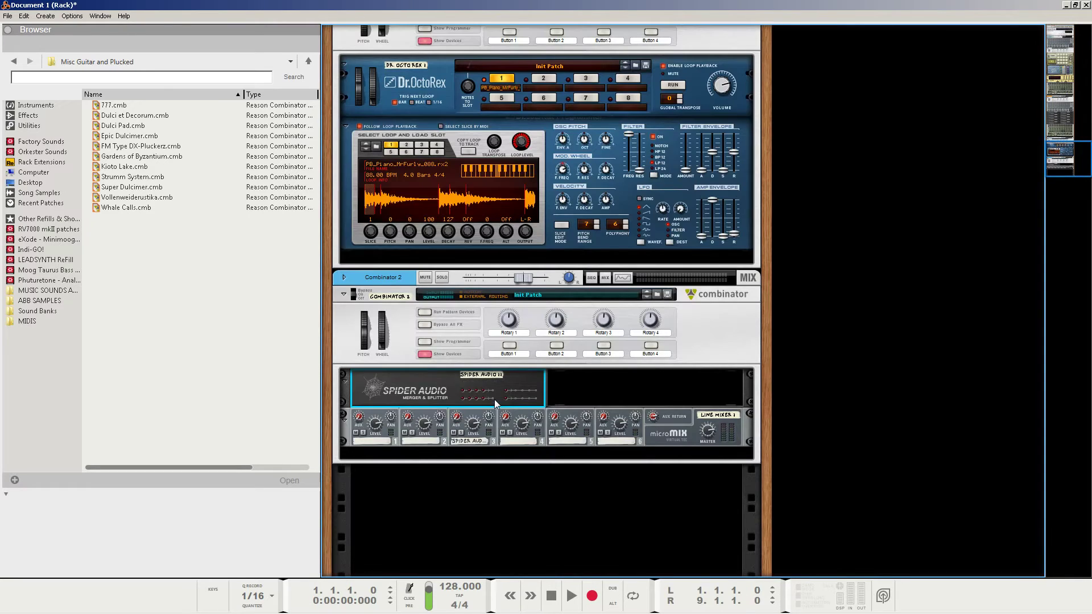
click(474, 431)
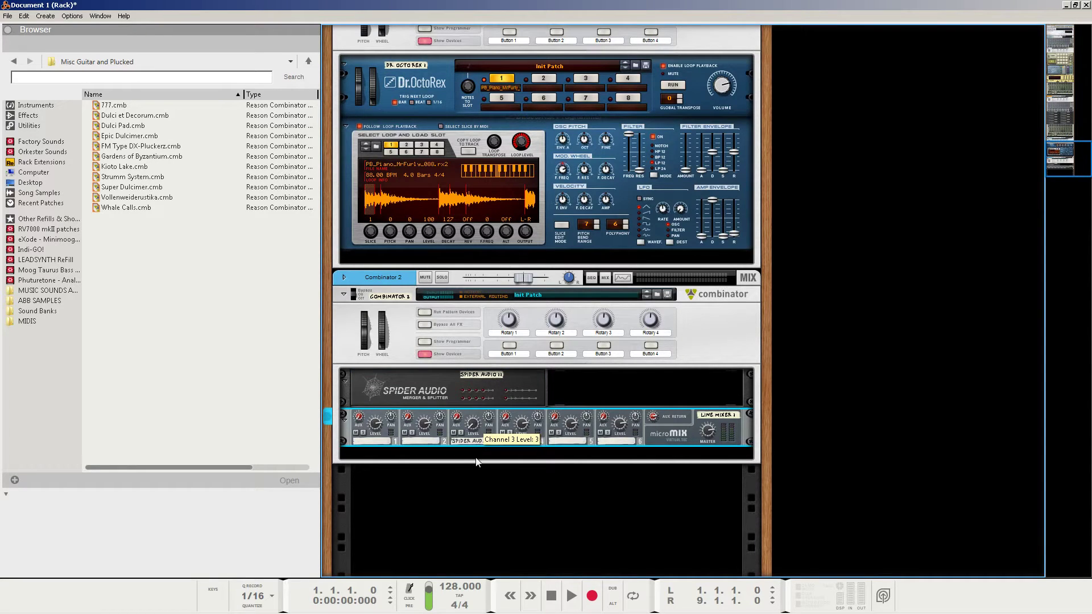
key(space)
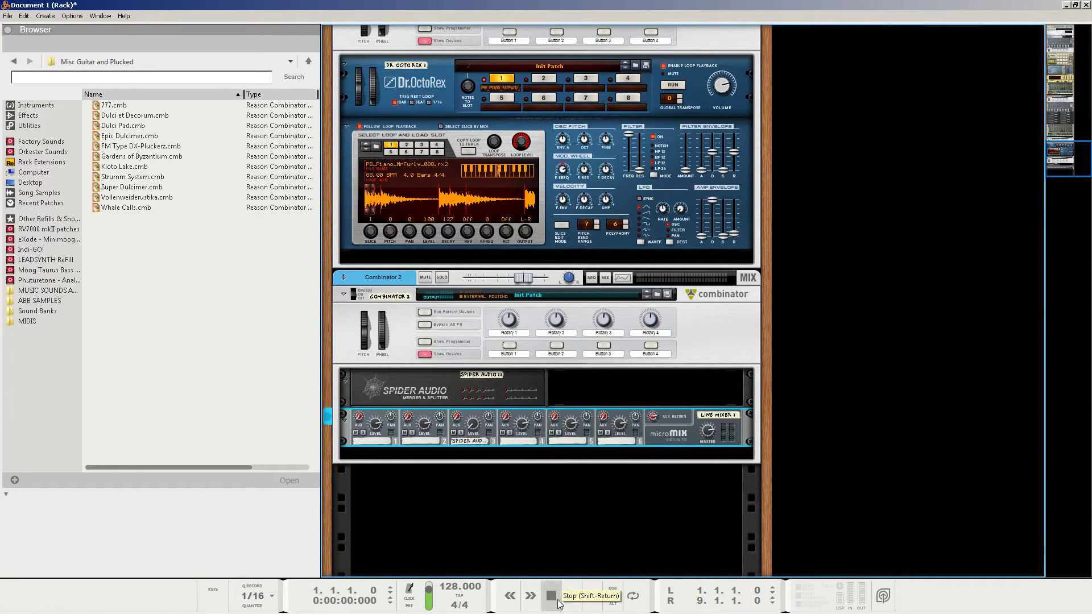
drag(474, 424, 484, 395)
click(551, 596)
click(551, 596)
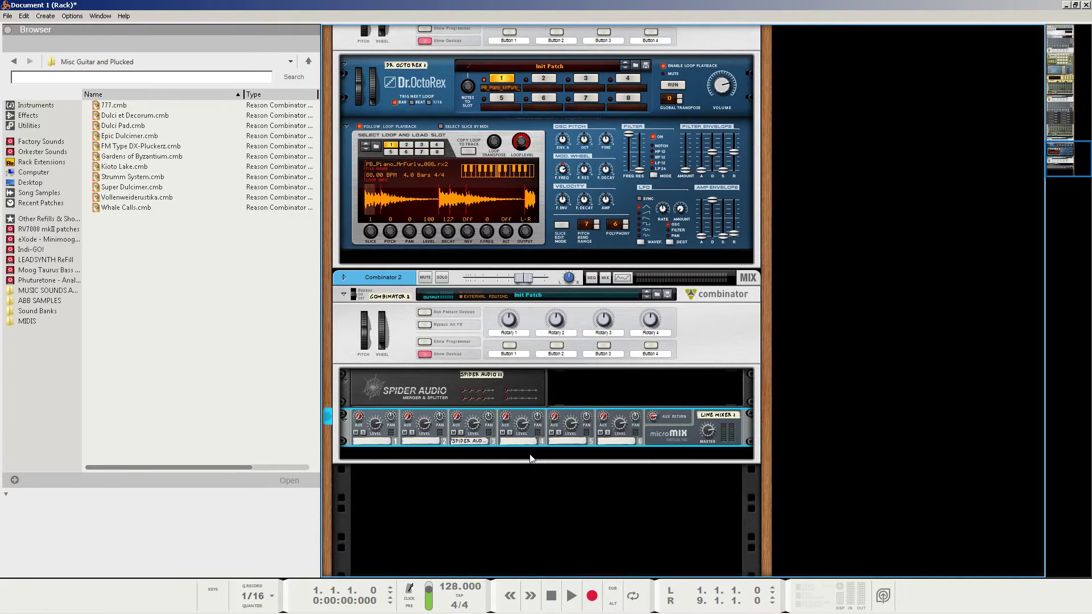
Add a second Spider Audio Merger & Splitter below the Line Mixer inside the second Combinator, with the rack's back showing
click(492, 456)
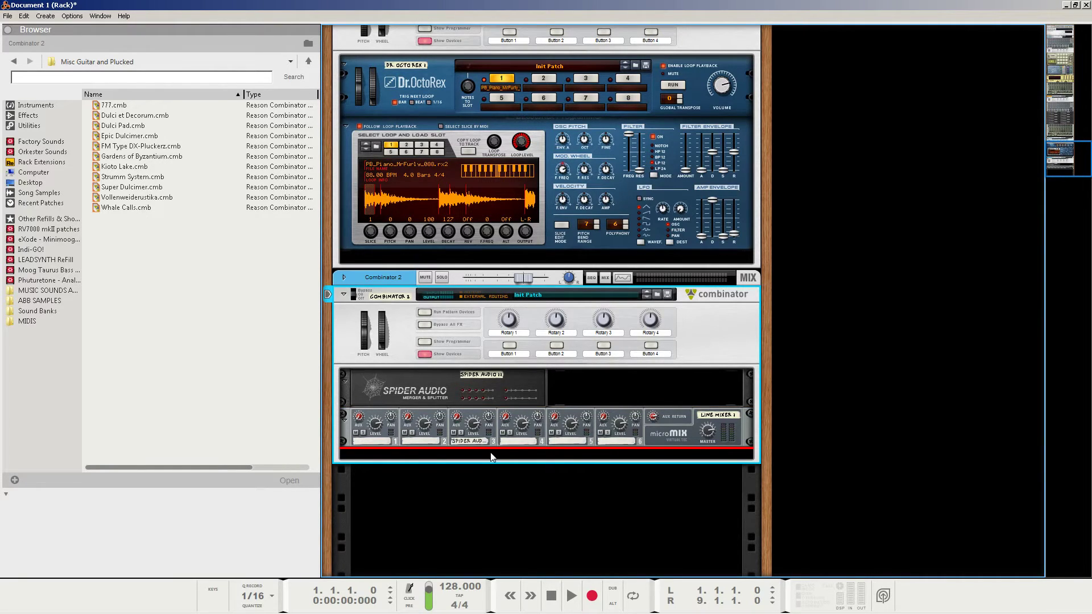
key(Tab)
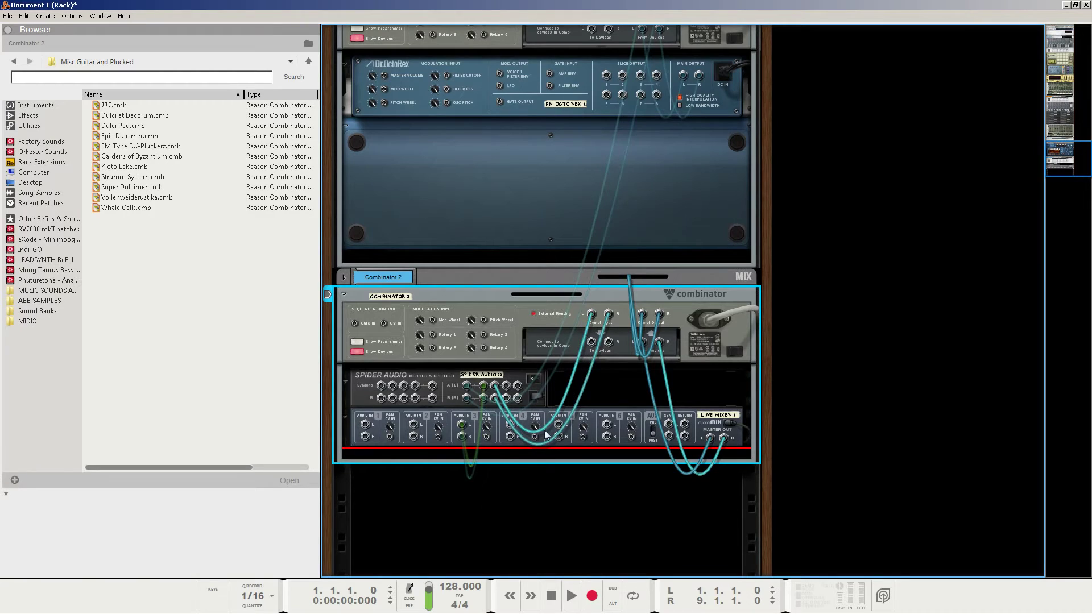
right_click(496, 454)
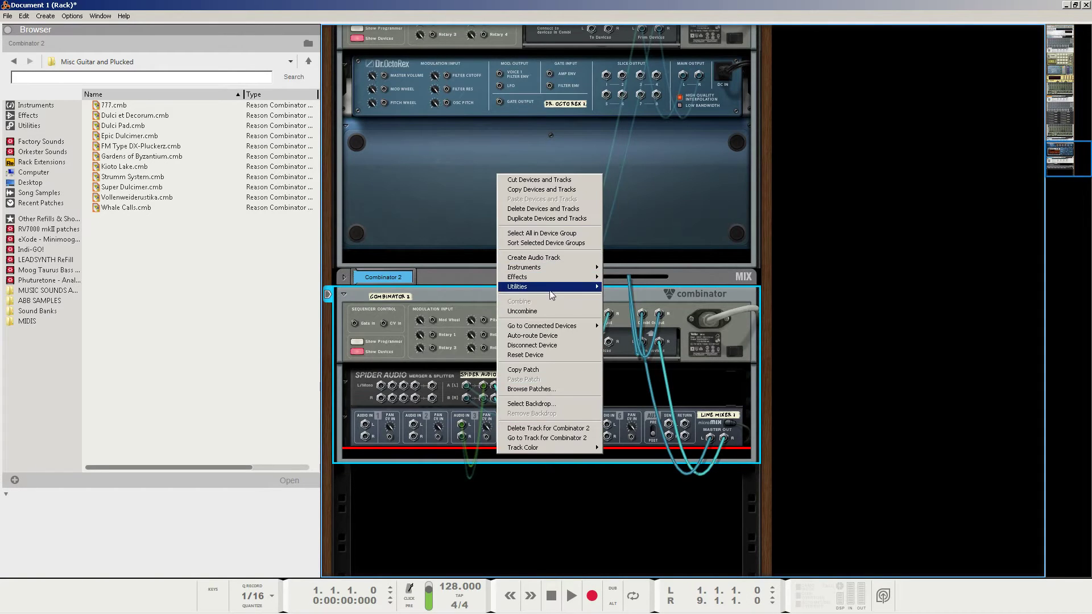
mouse_move(550, 293)
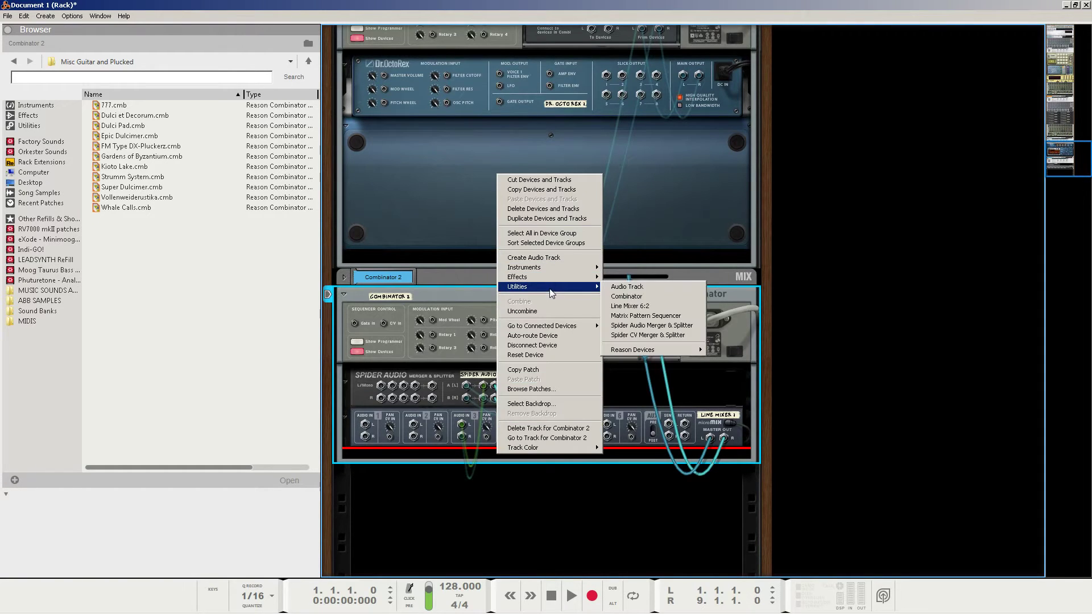
click(638, 327)
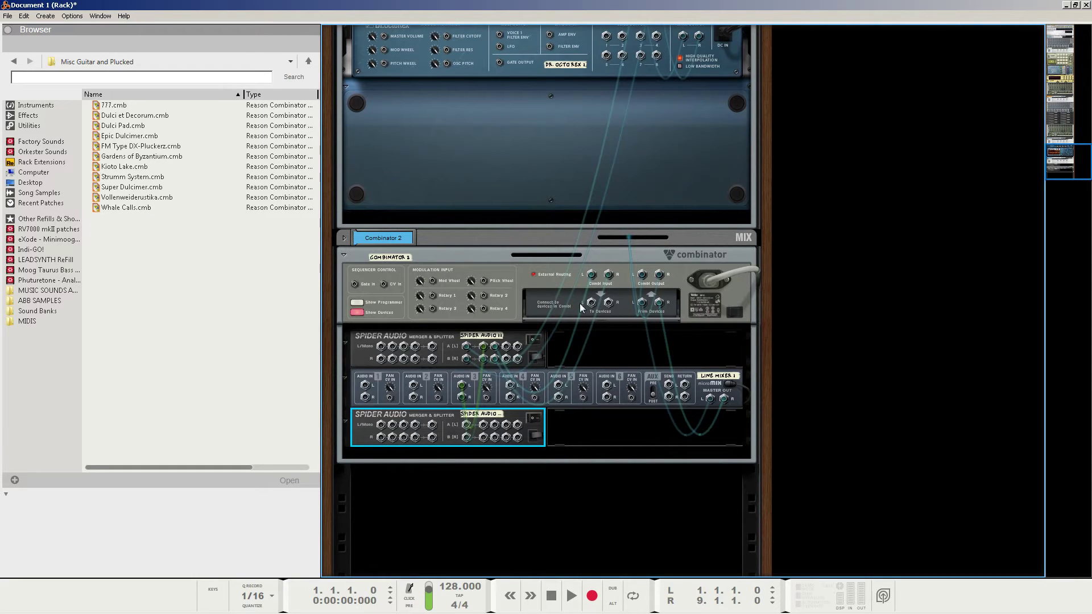
Connect the second Combinator's To Devices jacks to the first left and right merge inputs of the lower Spider Audio
drag(591, 302, 383, 428)
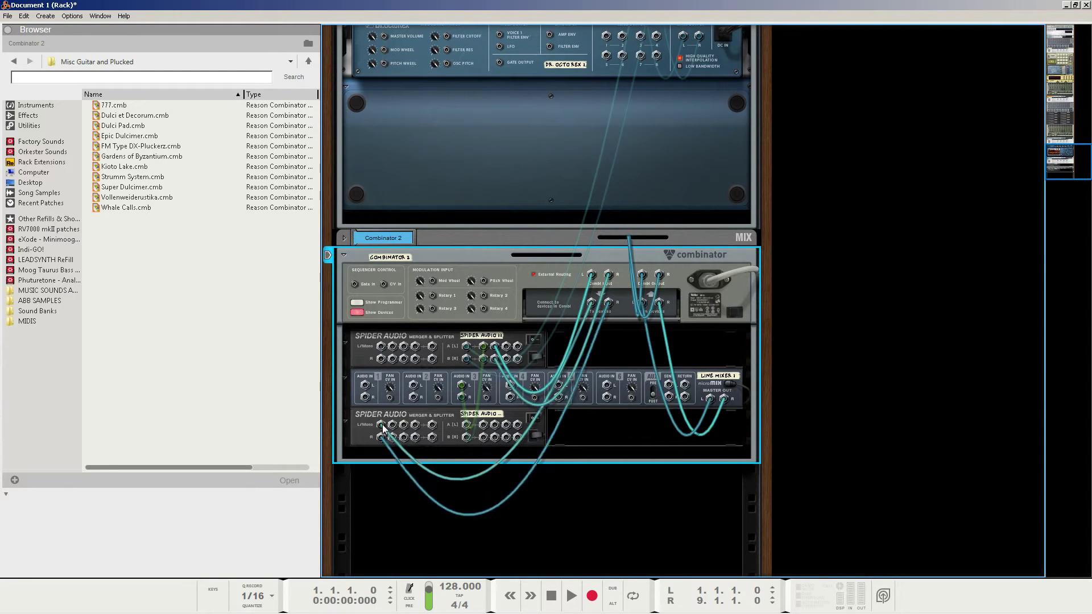
click(438, 426)
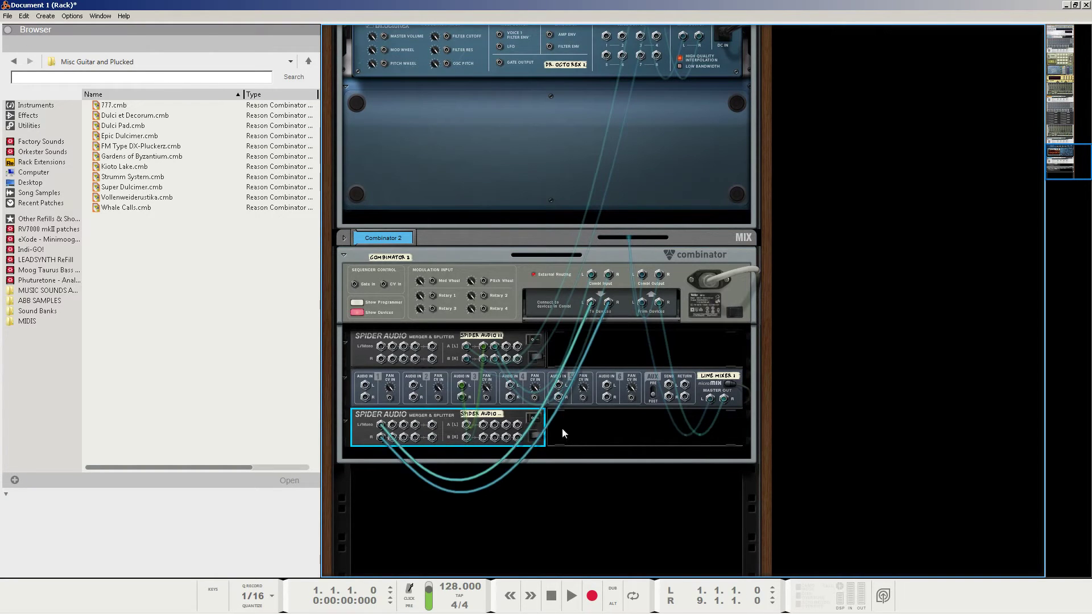
Add a CF-101 Chorus/Flanger in the empty space beside the lower Spider Audio
click(596, 431)
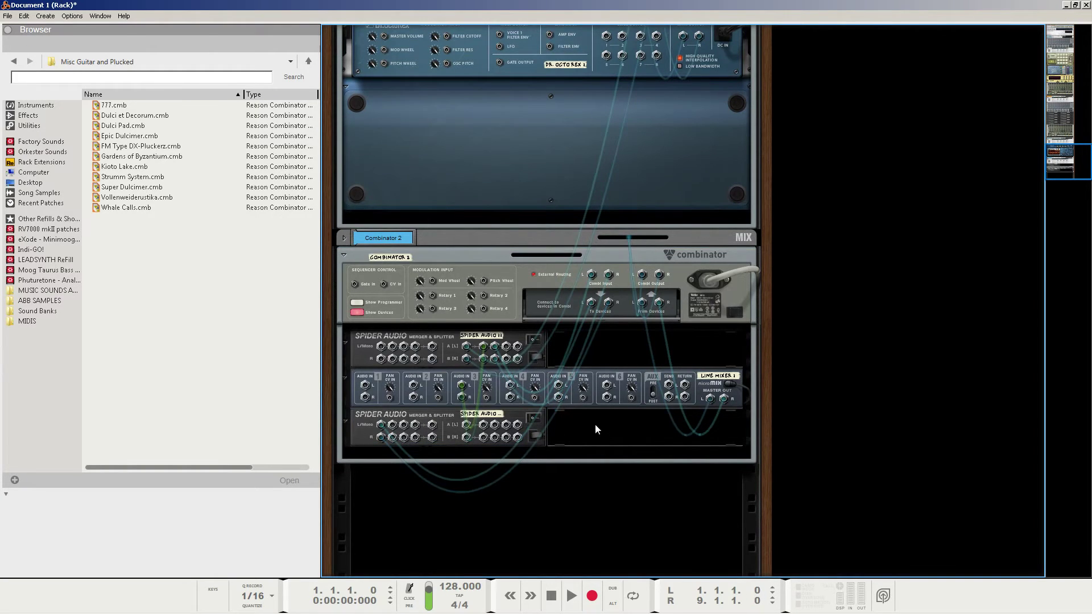
right_click(596, 429)
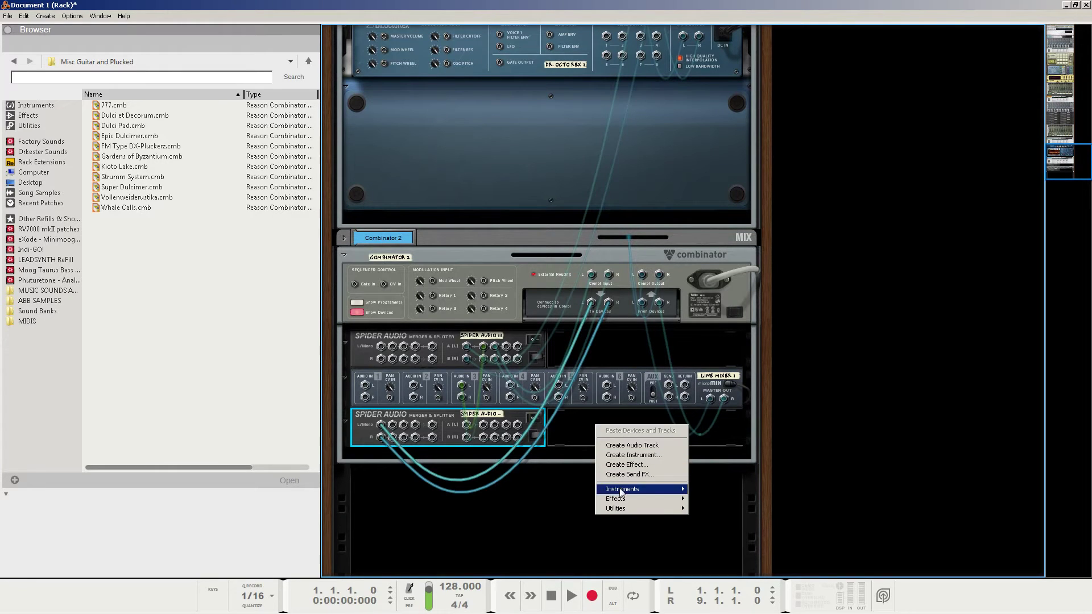
mouse_move(621, 505)
mouse_move(727, 572)
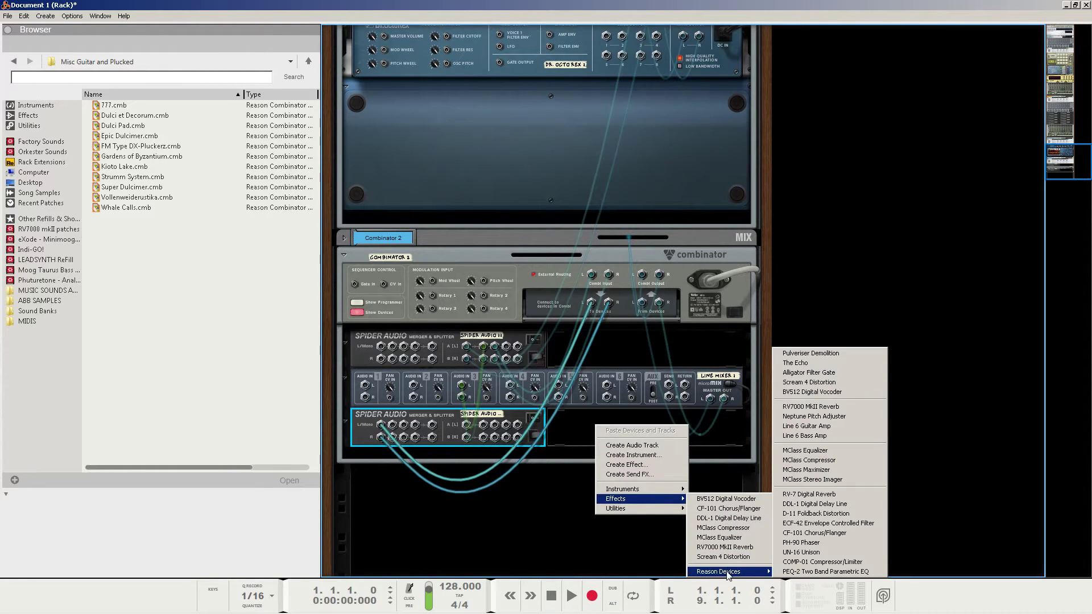
click(811, 533)
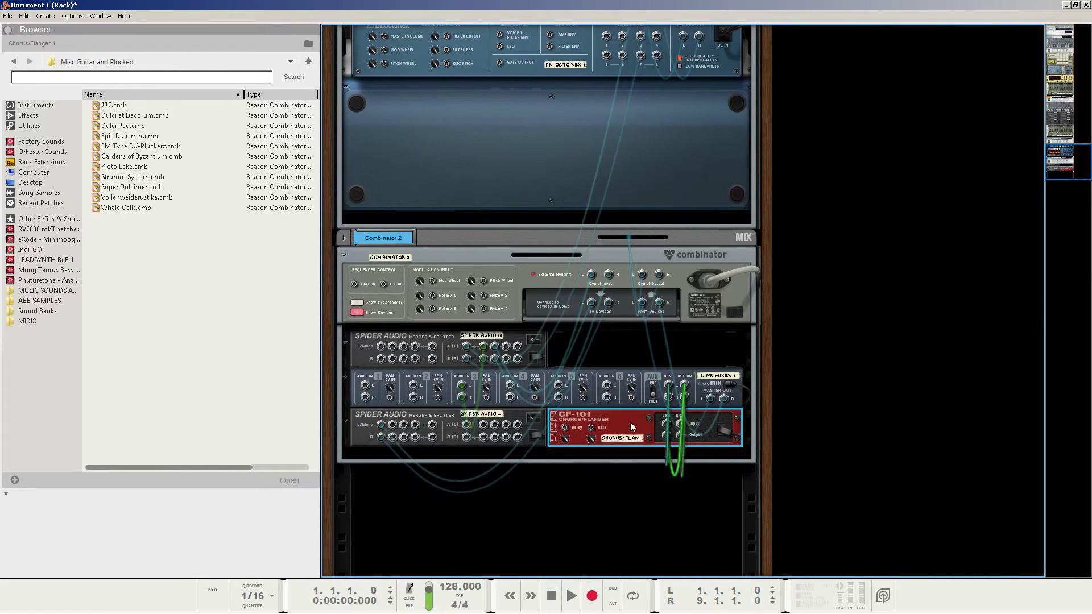
Disconnect the CF-101 from the Line Mixer's aux send and return, and feed its inputs from the lower Spider Audio's merge outputs
click(669, 388)
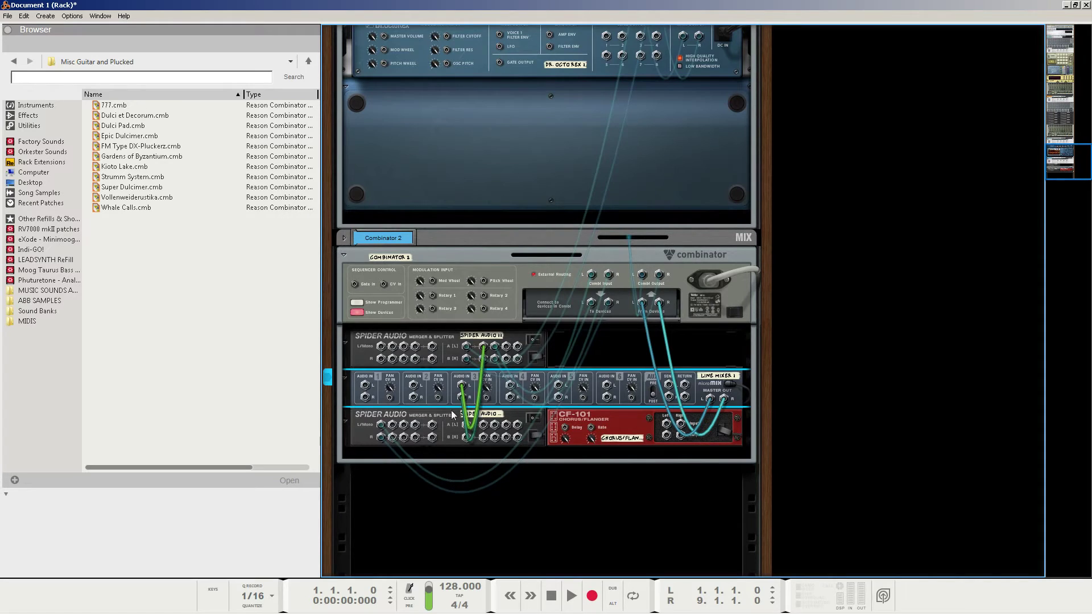
click(438, 424)
drag(439, 423, 672, 422)
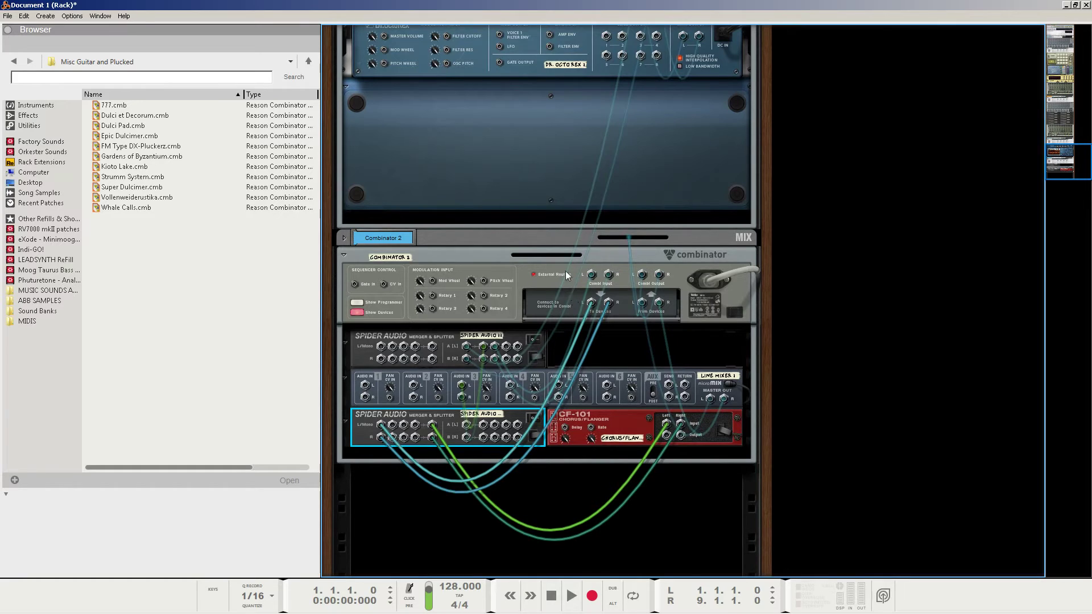
click(613, 143)
click(561, 311)
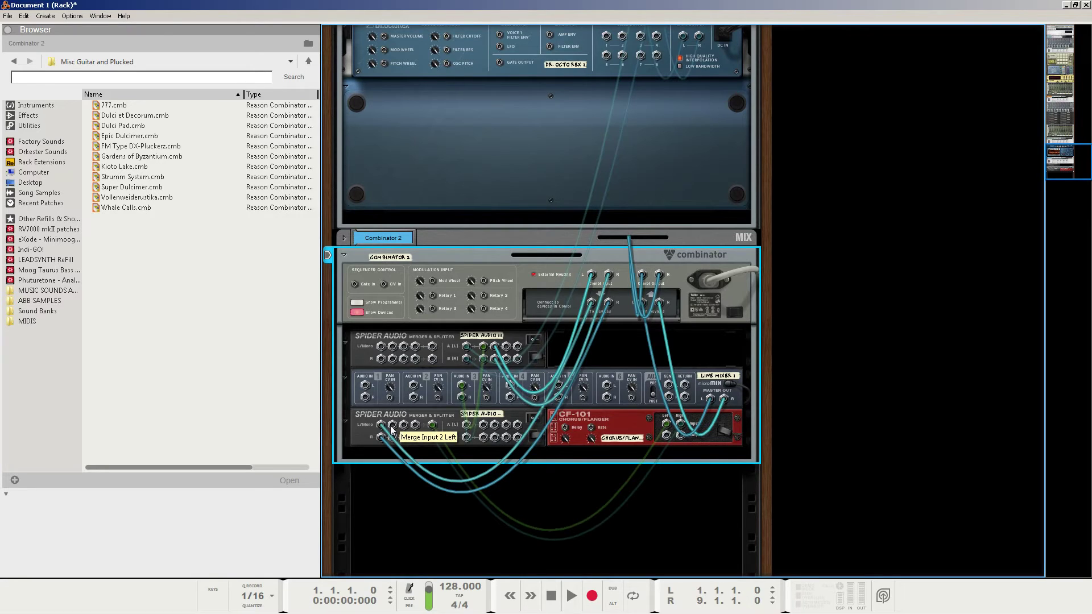
drag(392, 424, 670, 386)
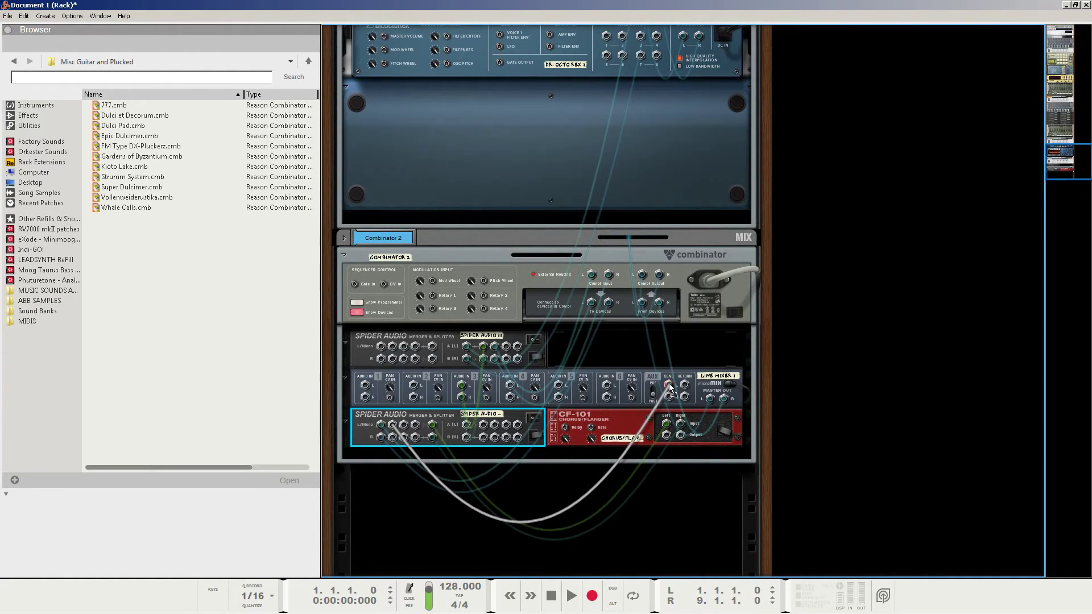
drag(670, 386, 407, 449)
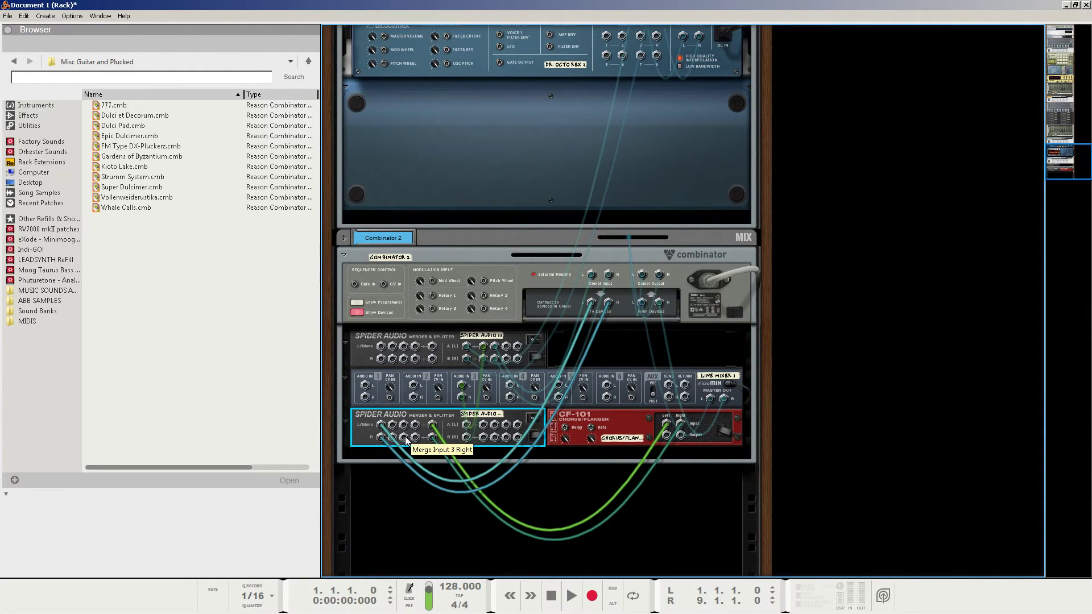
click(544, 453)
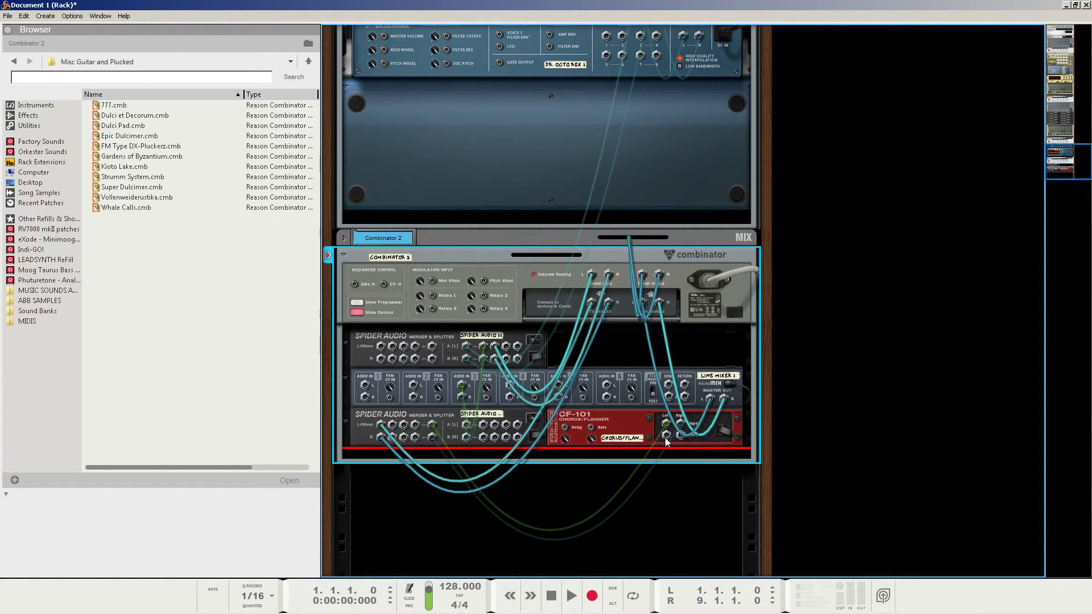
Connect the CF-101's outputs to Line Mixer channel 1 and play the loop to test the routing
drag(667, 436, 365, 389)
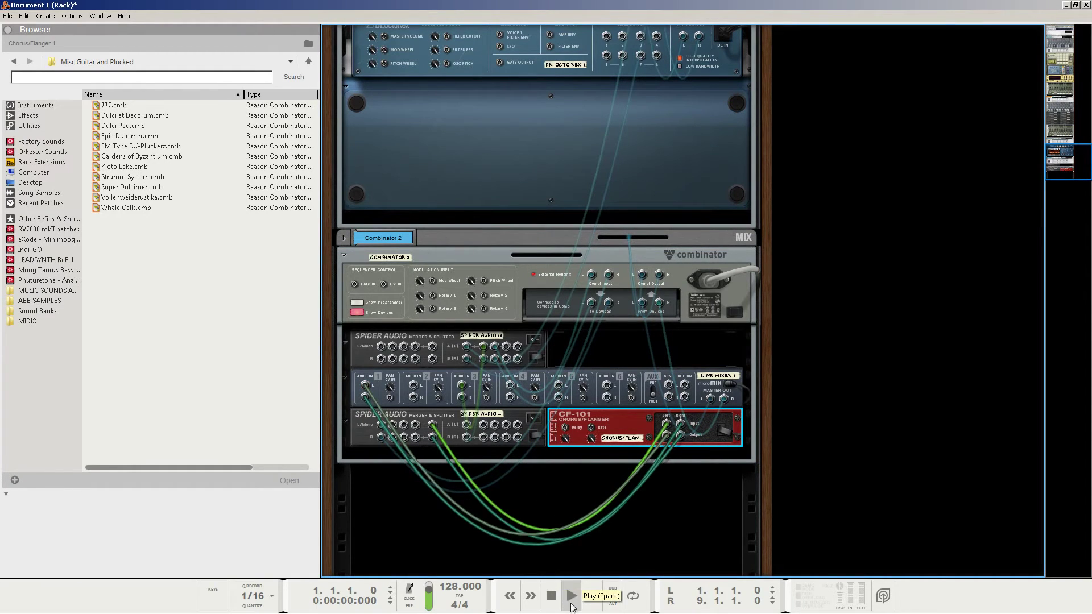
click(571, 596)
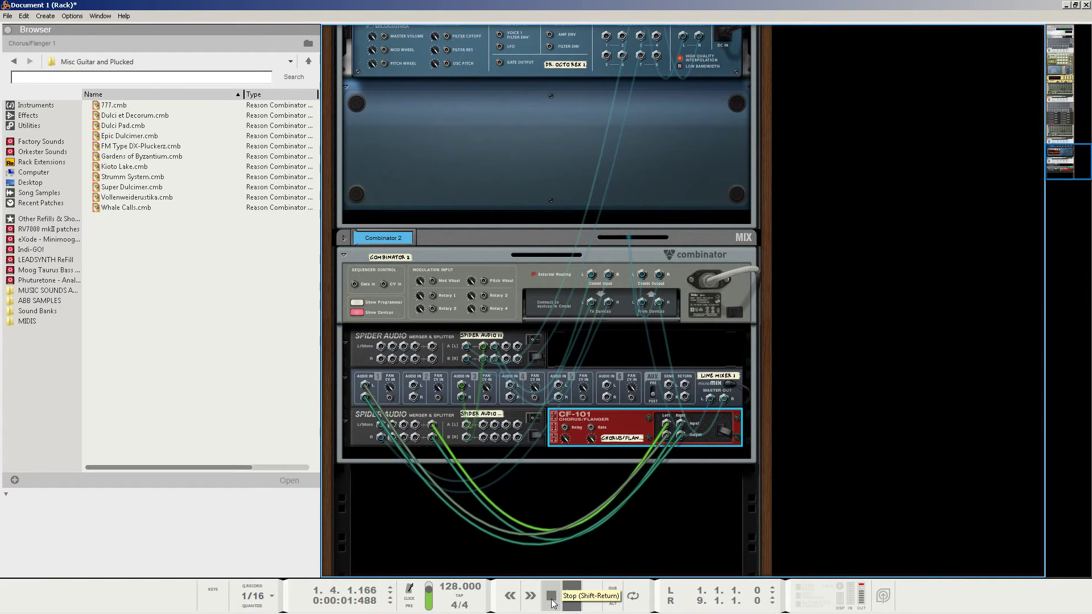
click(551, 597)
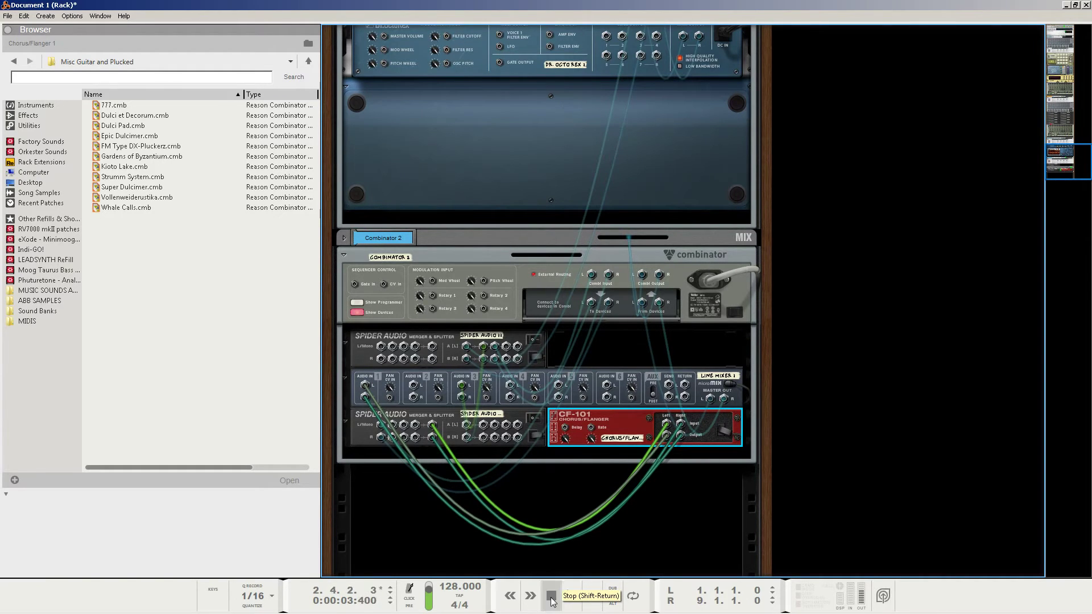
click(551, 597)
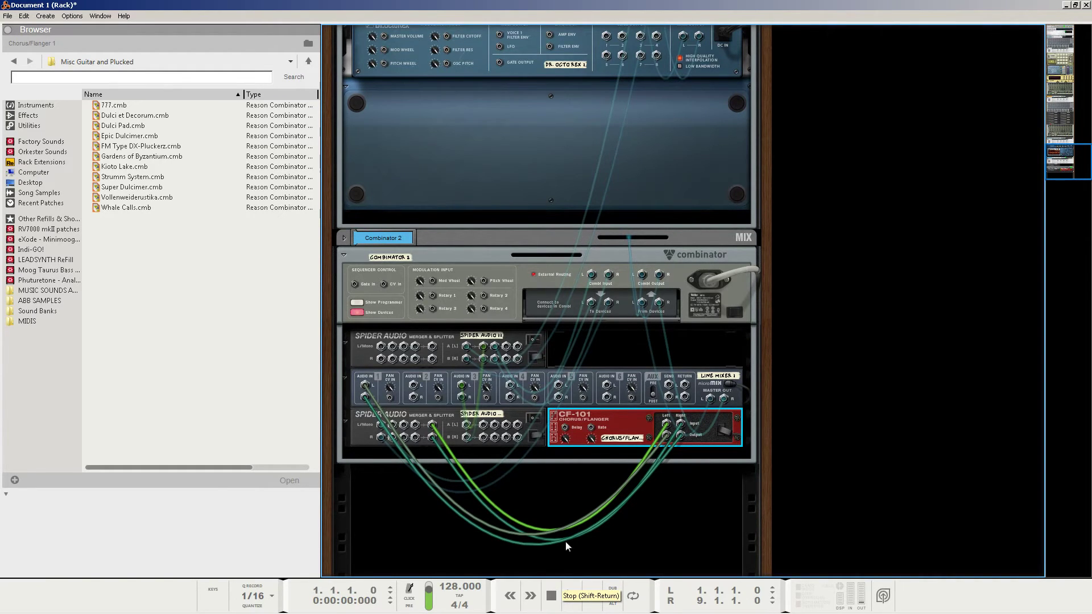
Disconnect the CF-101's outputs from Line Mixer channel 1 and select the CF-101
click(372, 385)
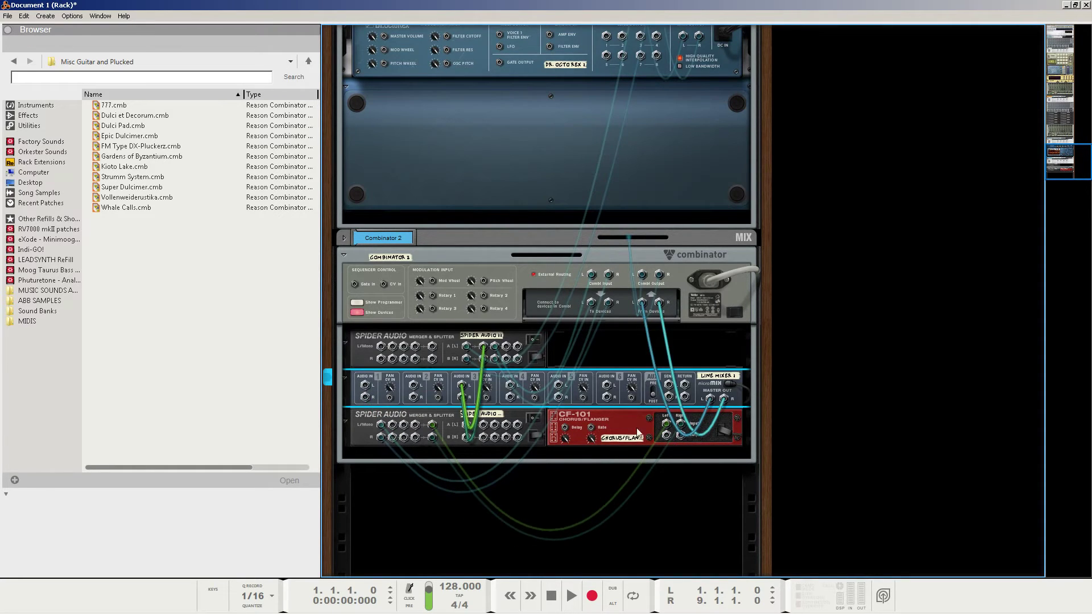
click(607, 427)
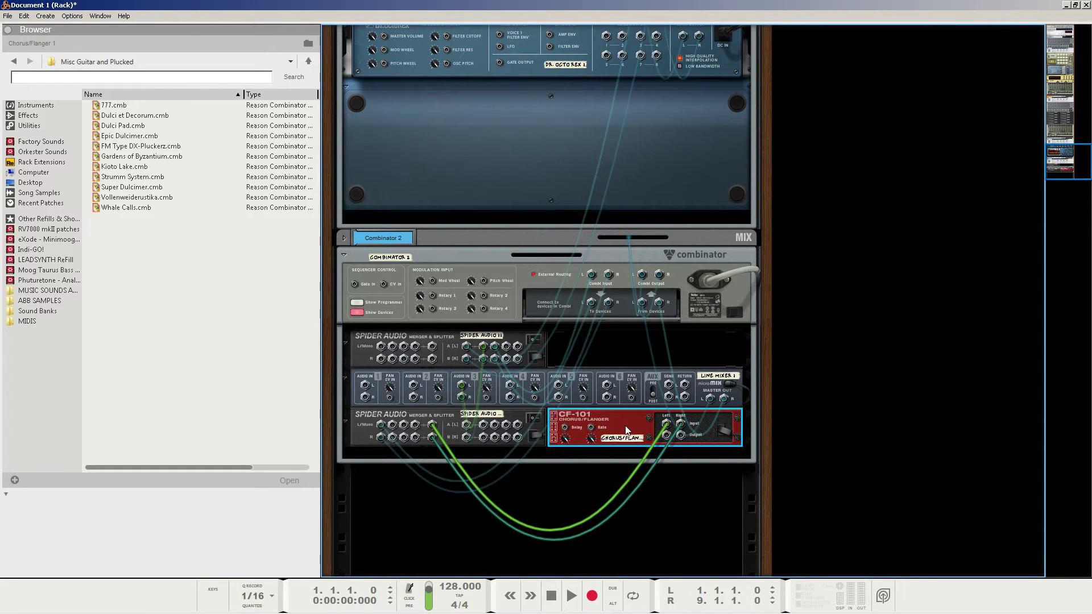
Review the CF-101's front controls and add a PH-90 Phaser after it in the Combinator
key(Tab)
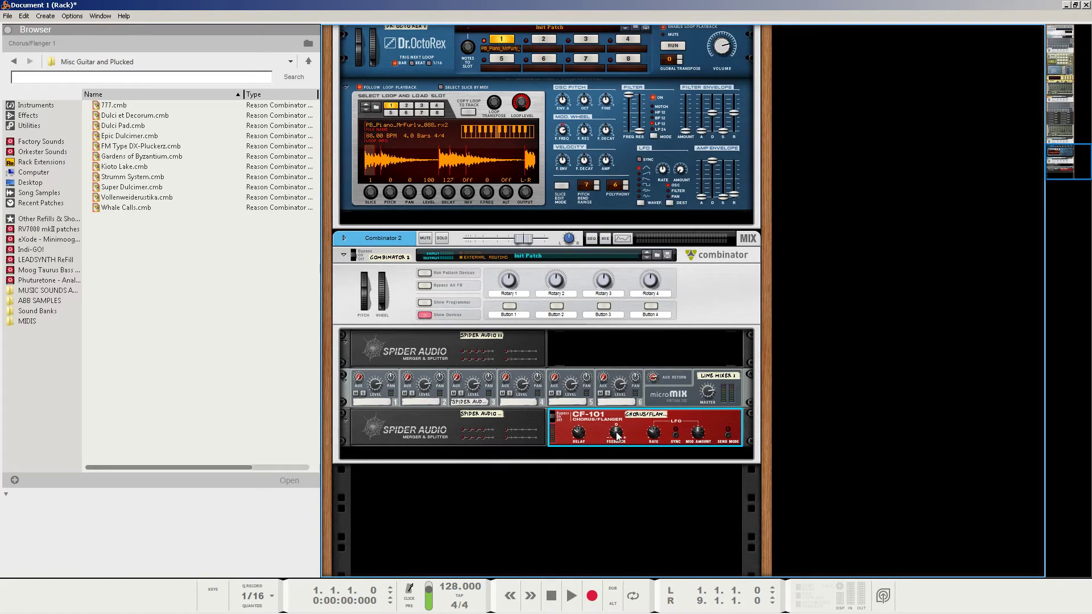
mouse_move(619, 444)
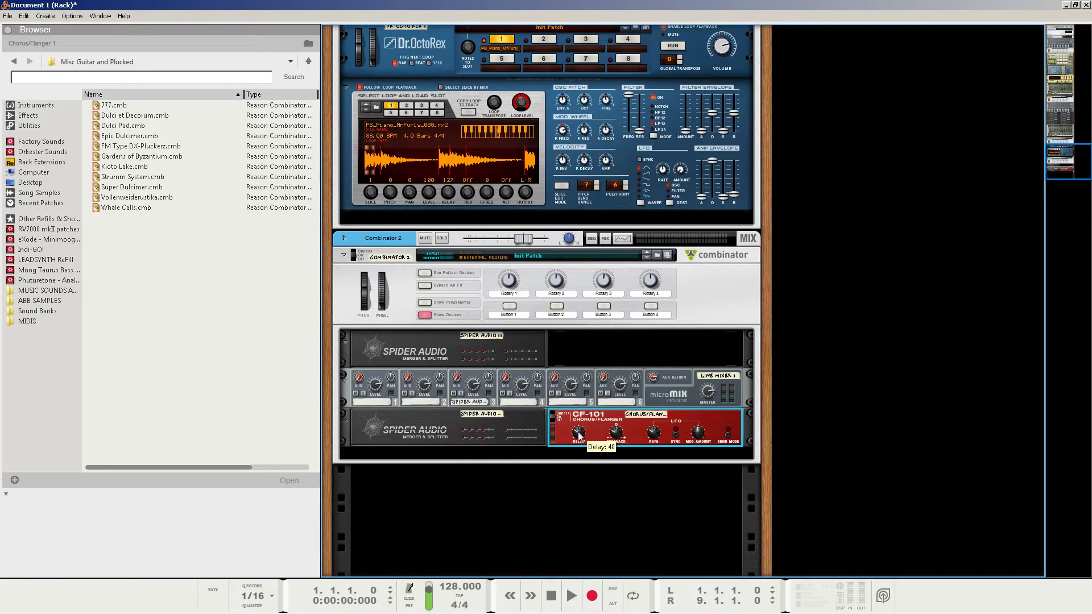
mouse_move(696, 437)
click(494, 458)
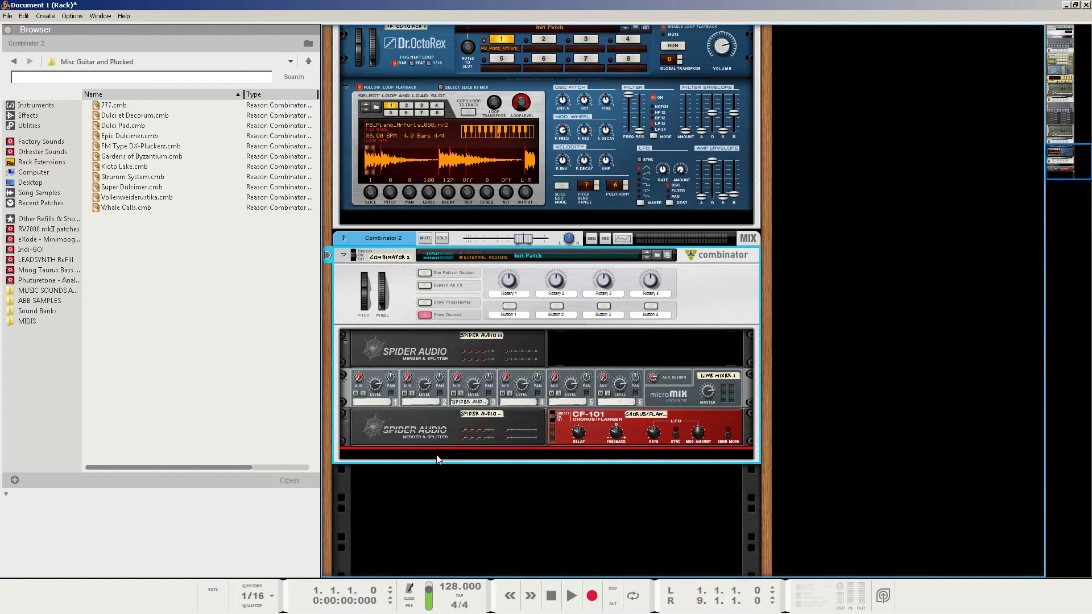
click(592, 423)
right_click(593, 422)
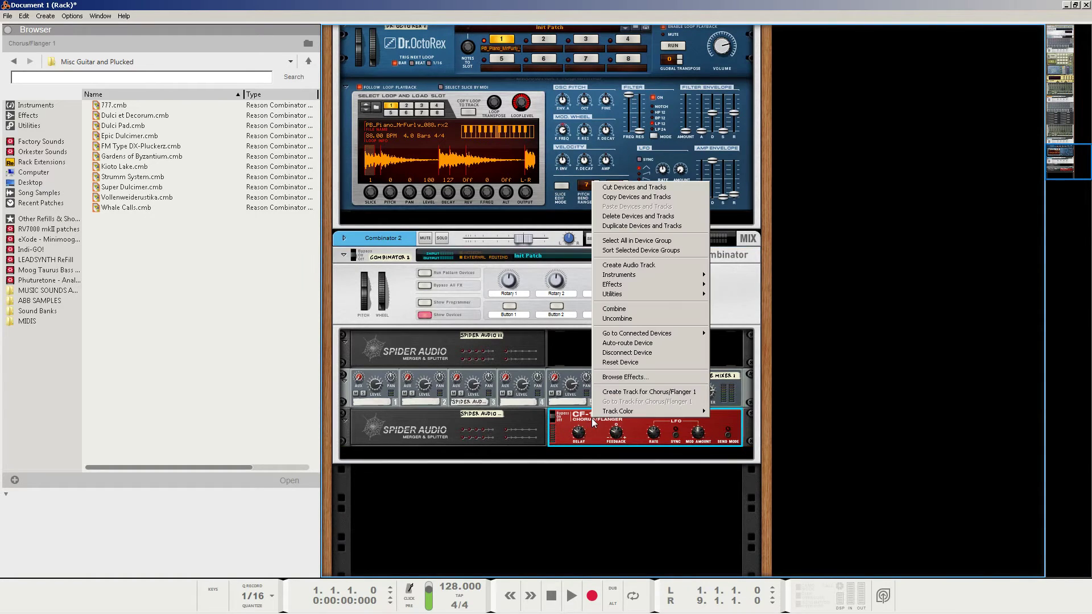
mouse_move(651, 286)
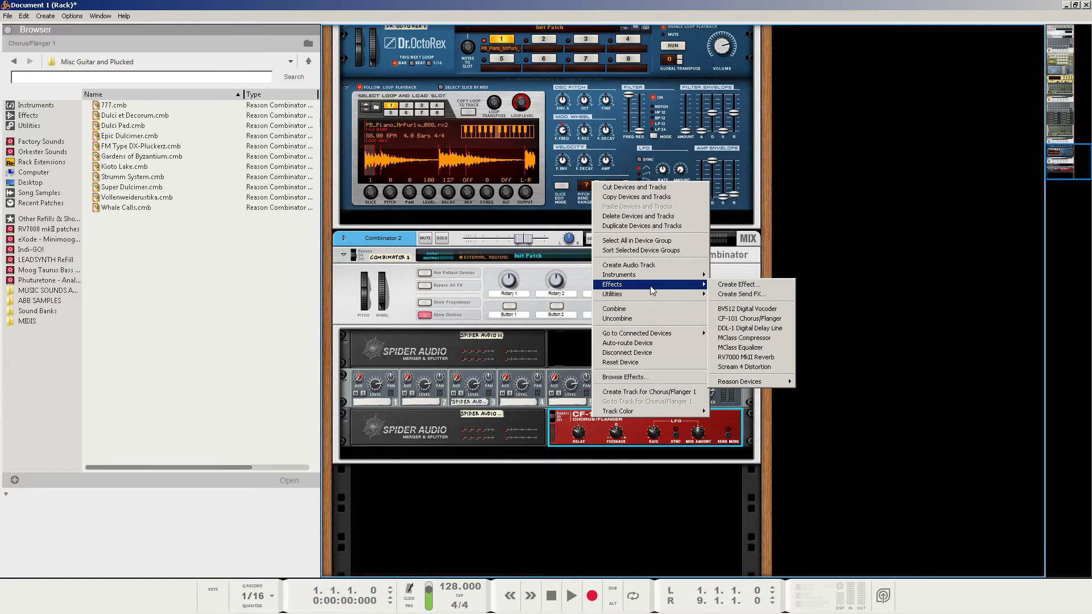
mouse_move(756, 379)
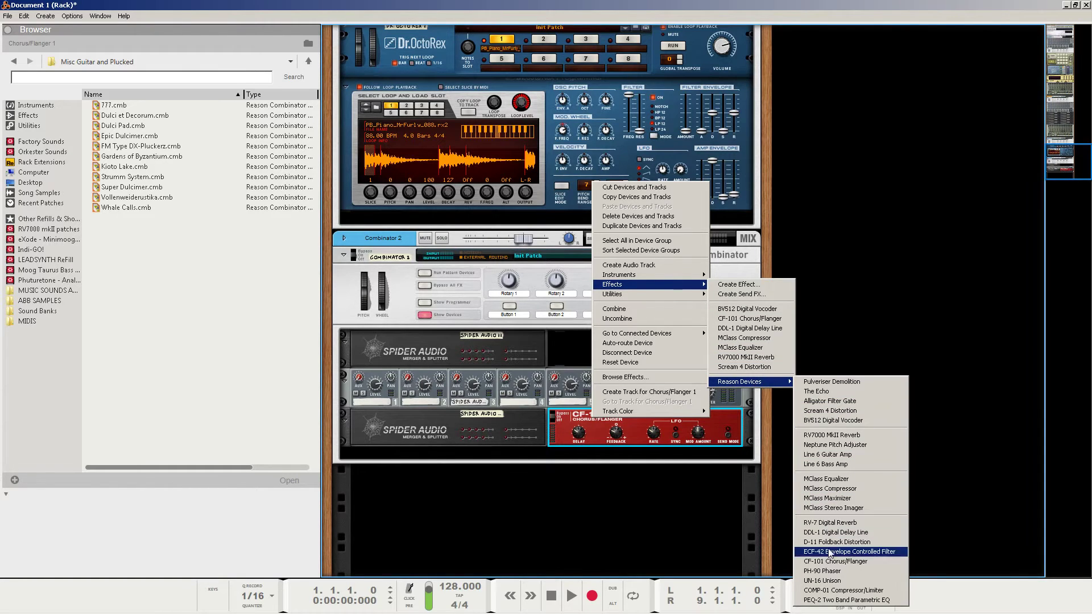
click(826, 572)
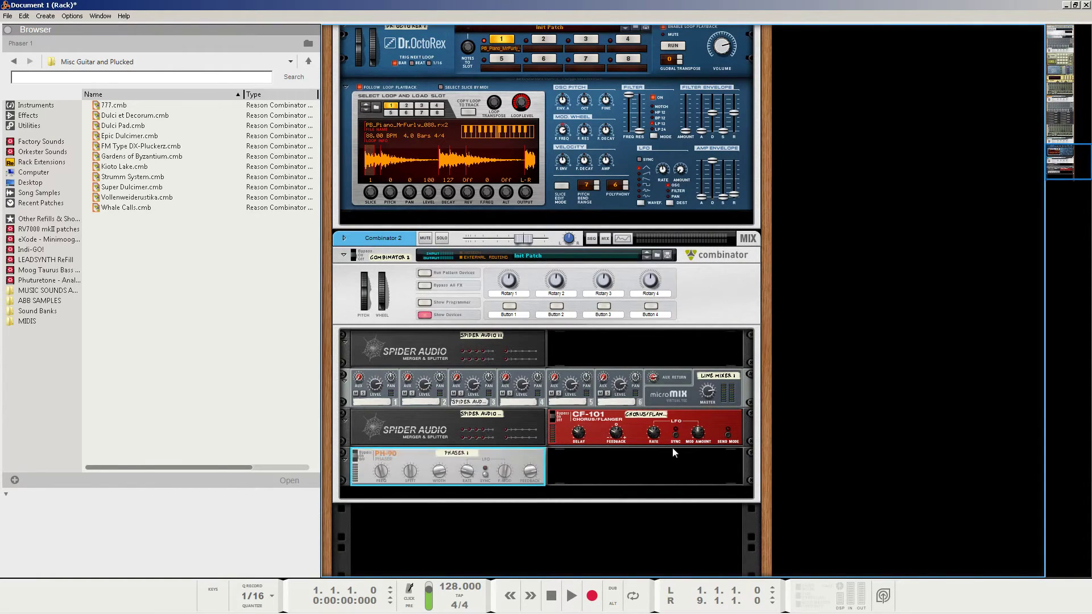
Connect the PH-90 phaser's outputs to Line Mixer channel 1
key(Tab)
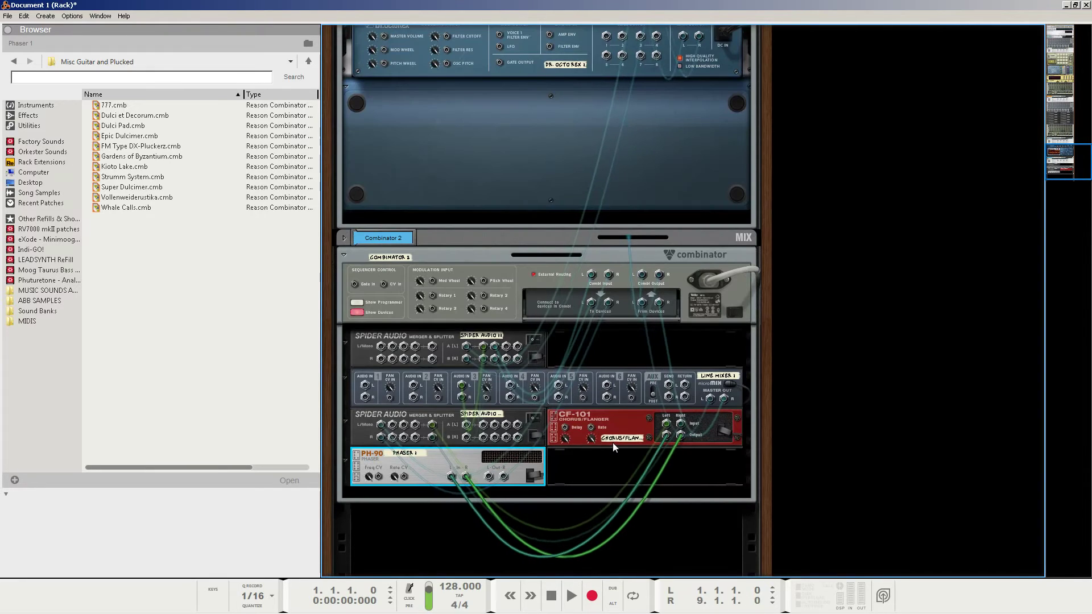
scroll(604, 441, down, 1)
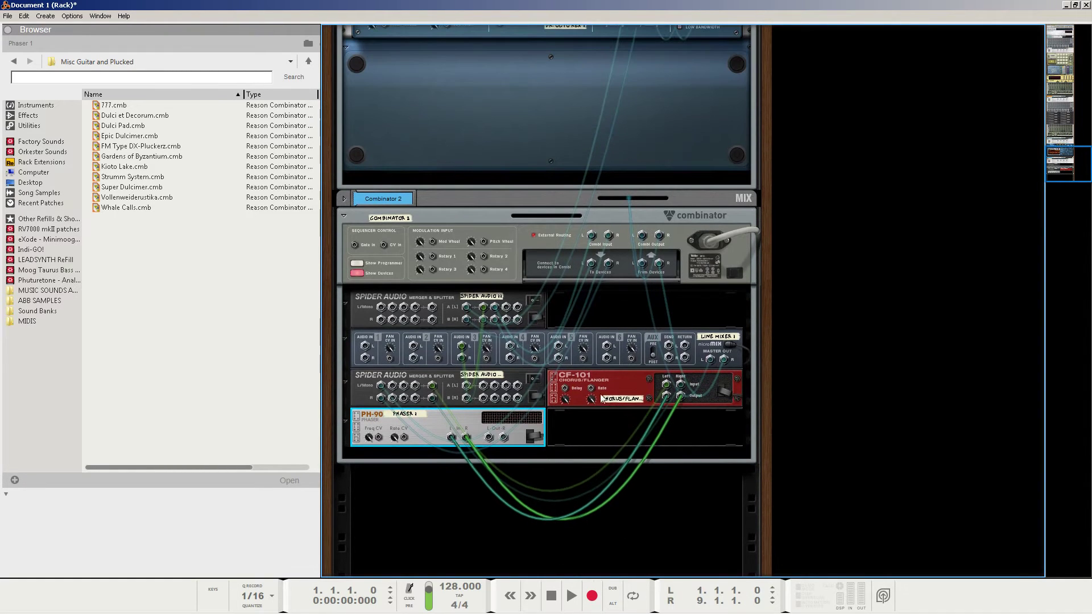
click(595, 390)
click(499, 425)
drag(490, 437, 364, 347)
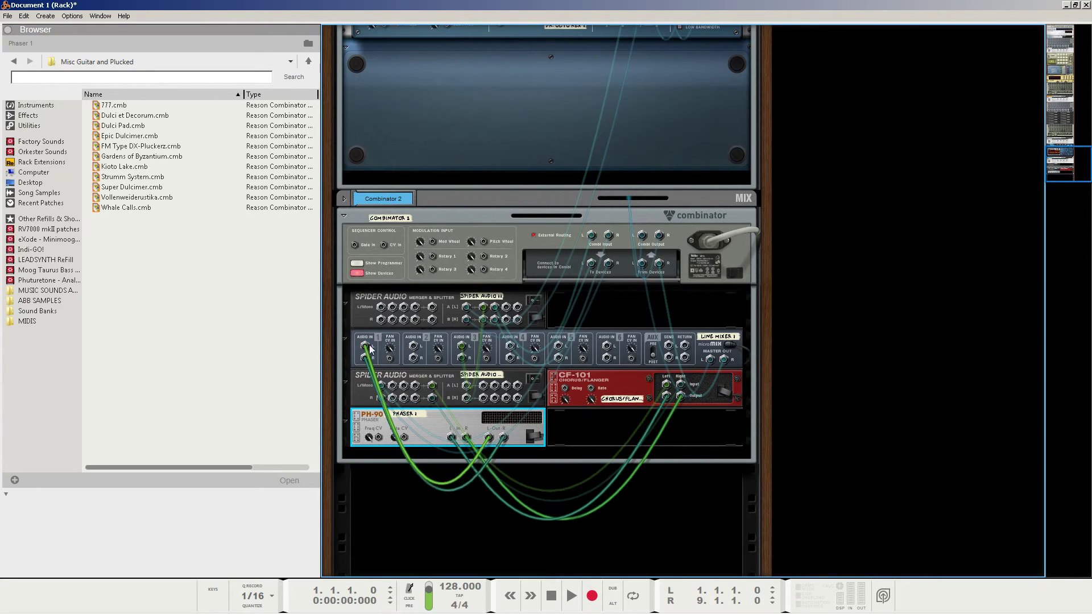
Play the piano loop through the CF-101 and PH-90 chain, and stop playback
key(Tab)
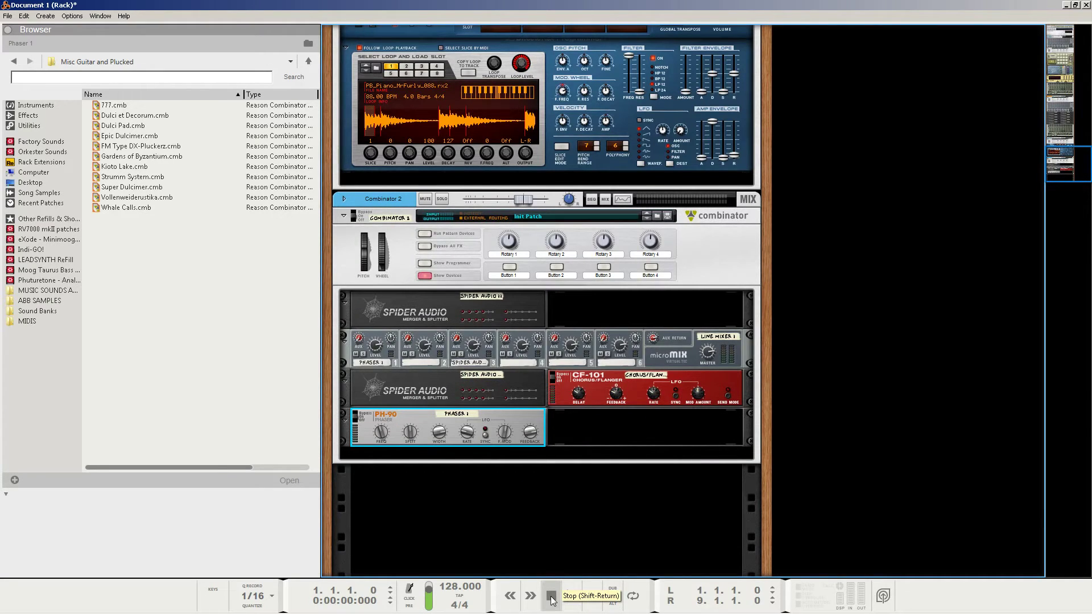
click(572, 597)
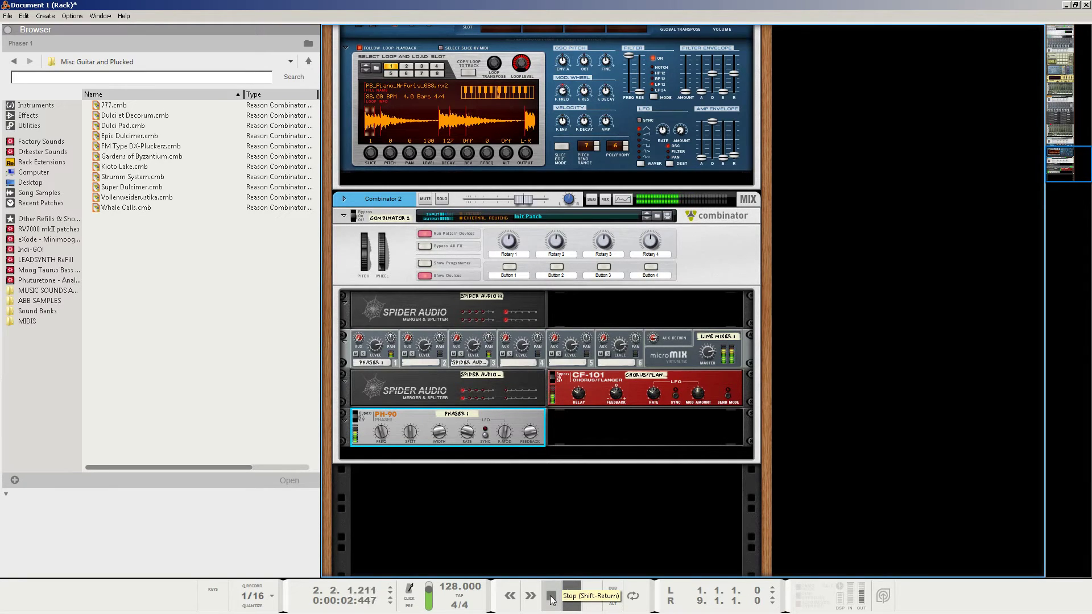
click(551, 596)
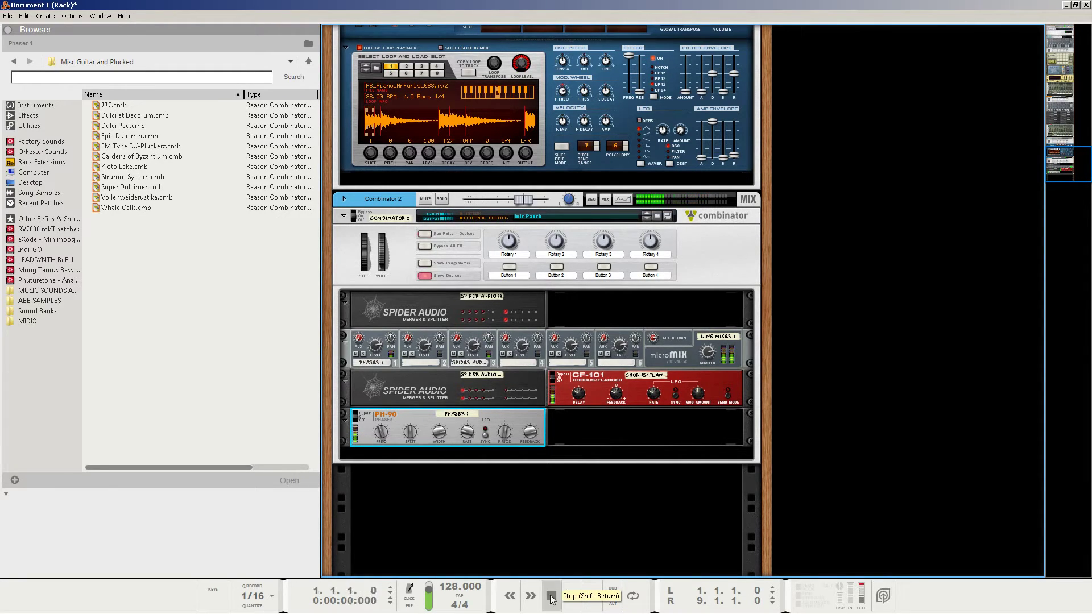
click(550, 596)
Disconnect the PH-90's outputs from Line Mixer channel 1
key(Tab)
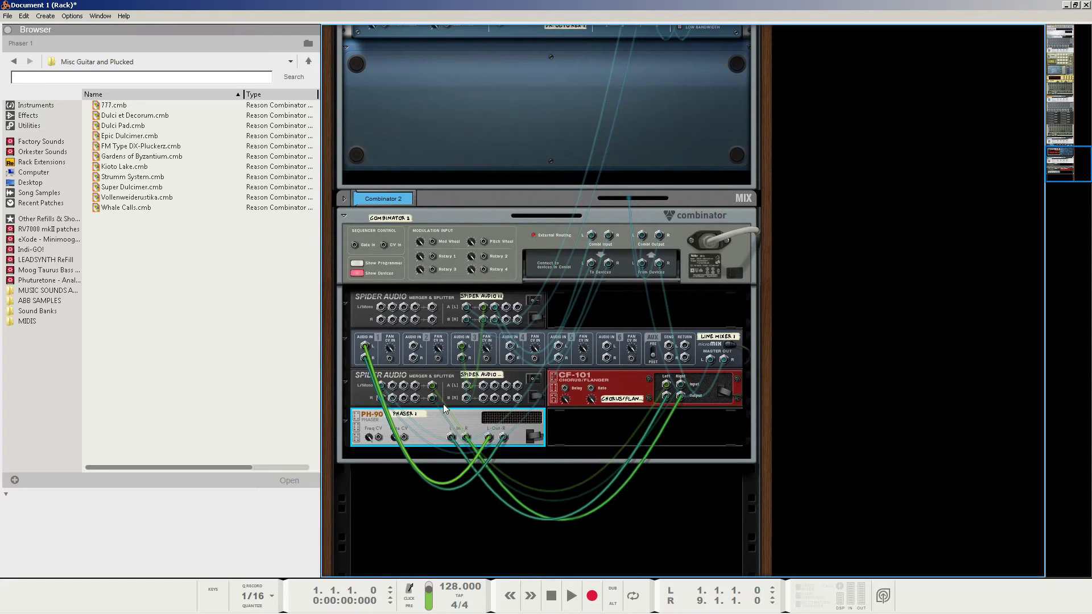
click(373, 344)
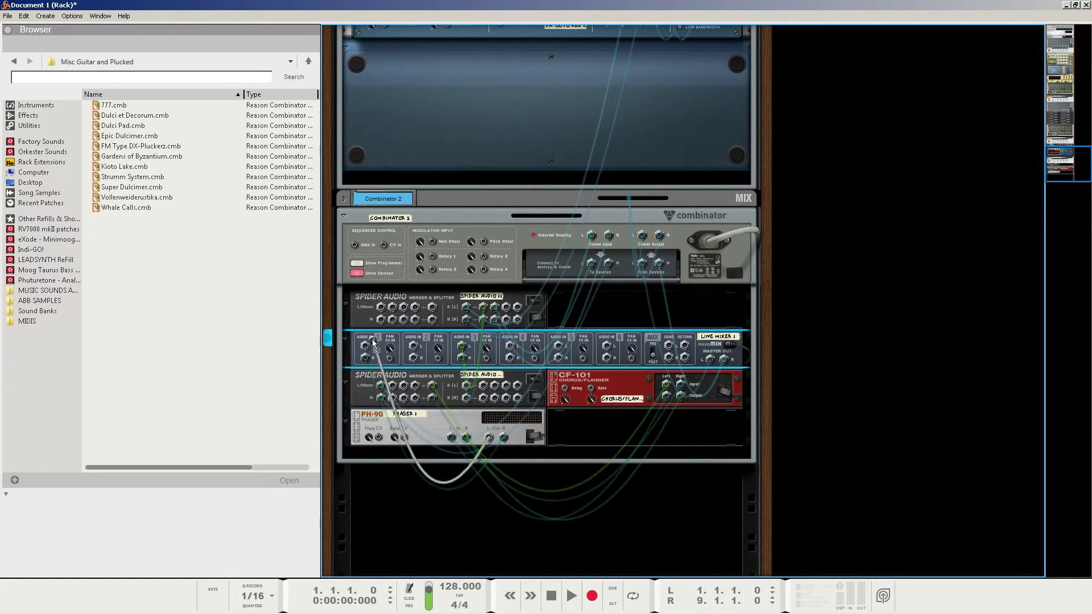
click(493, 422)
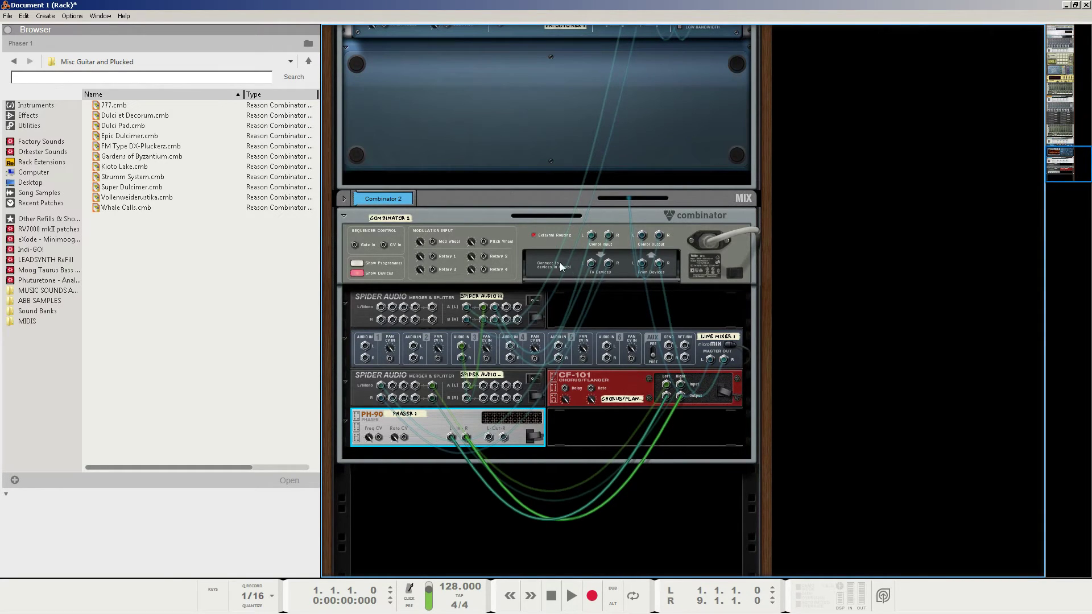
Trace the cable routing of the lower Spider Audio, PH-90, Combinator and upper Spider Audio by selecting each device
click(366, 389)
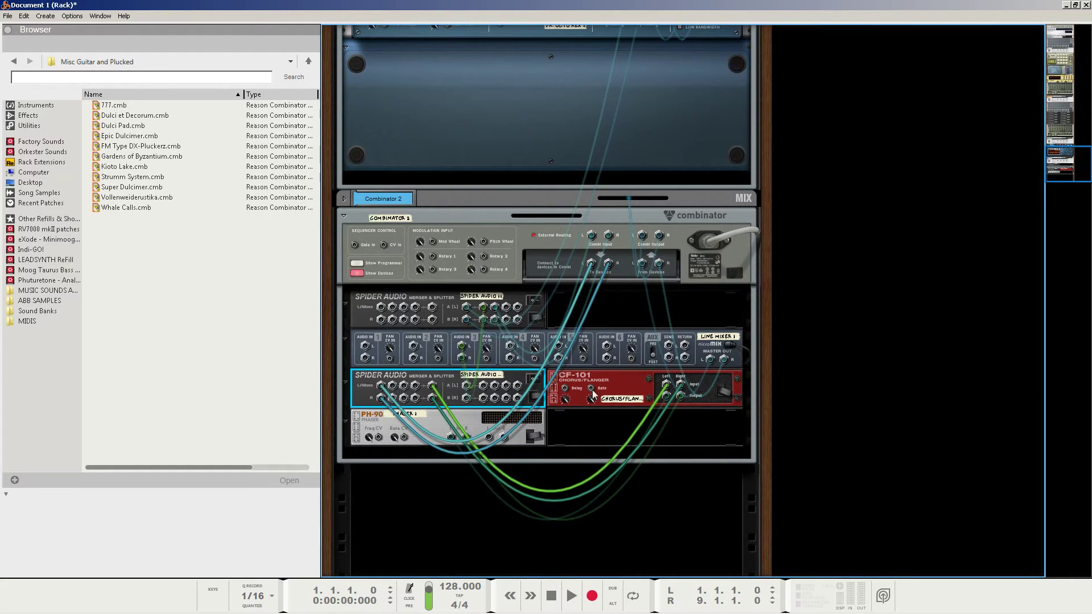
click(616, 387)
click(409, 425)
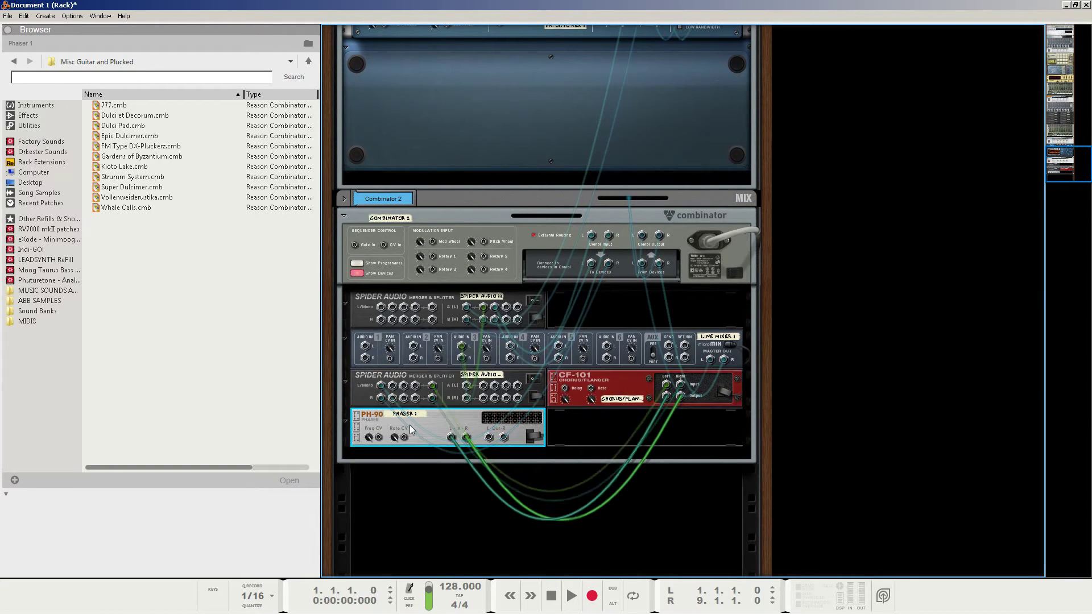
click(688, 247)
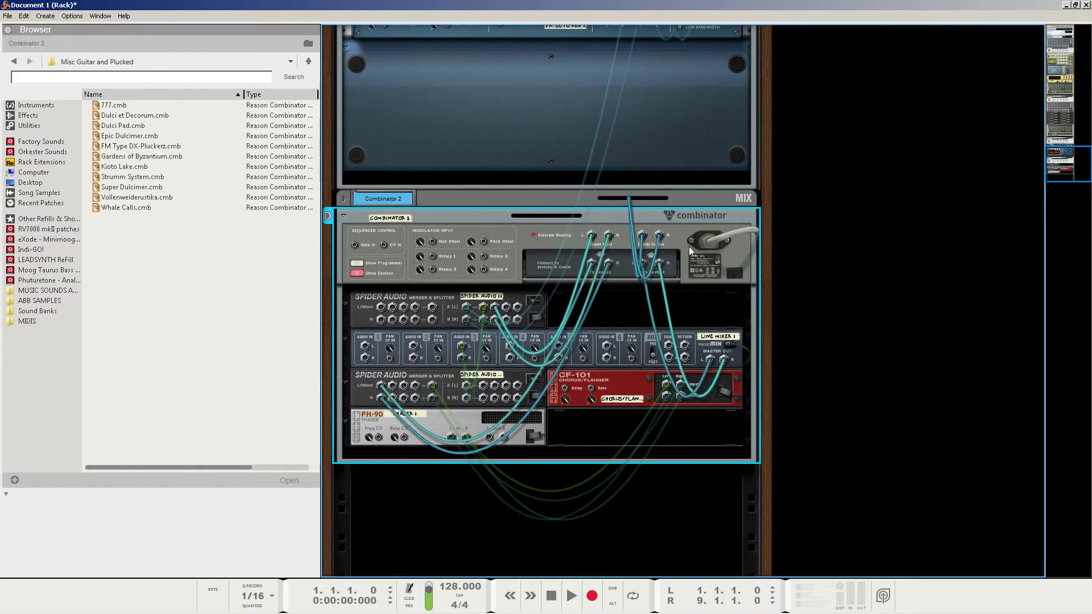
click(363, 315)
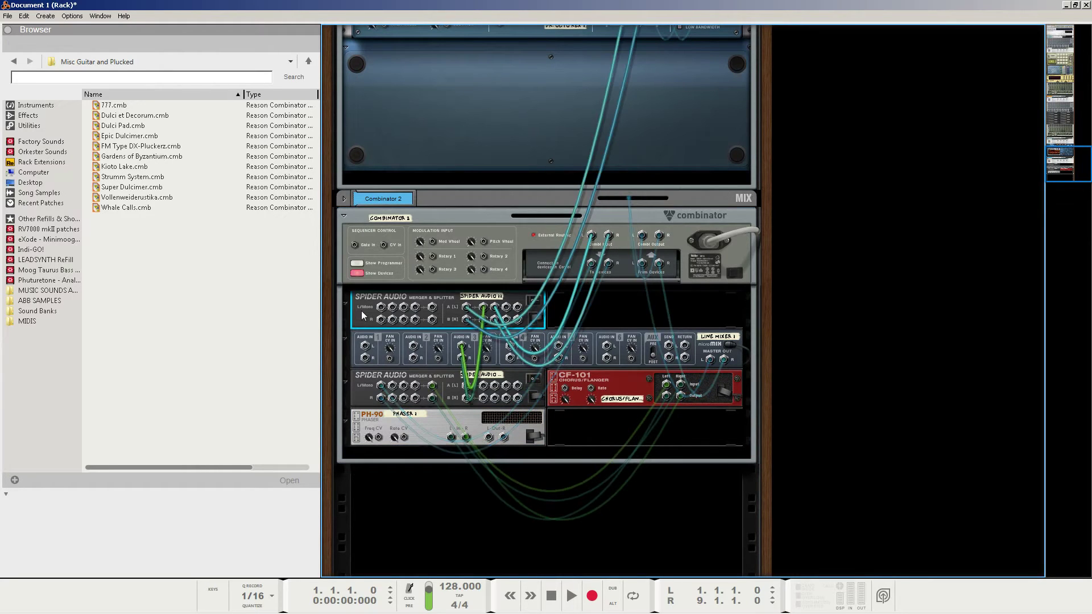
key(Tab)
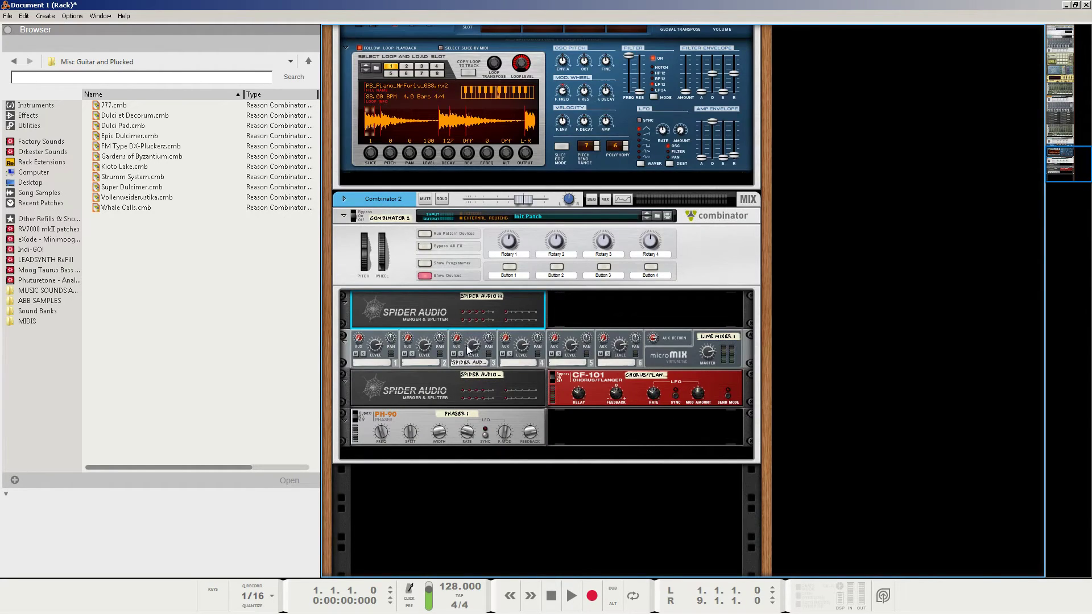
key(Tab)
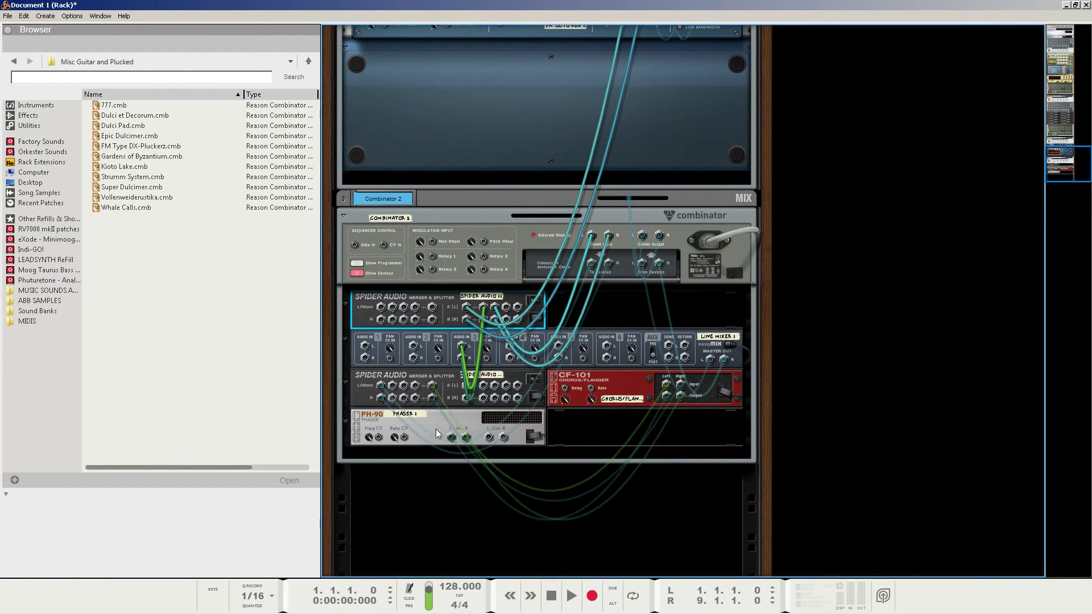
Review the PH-90 phaser's front controls and adjust its width and feedback
click(499, 424)
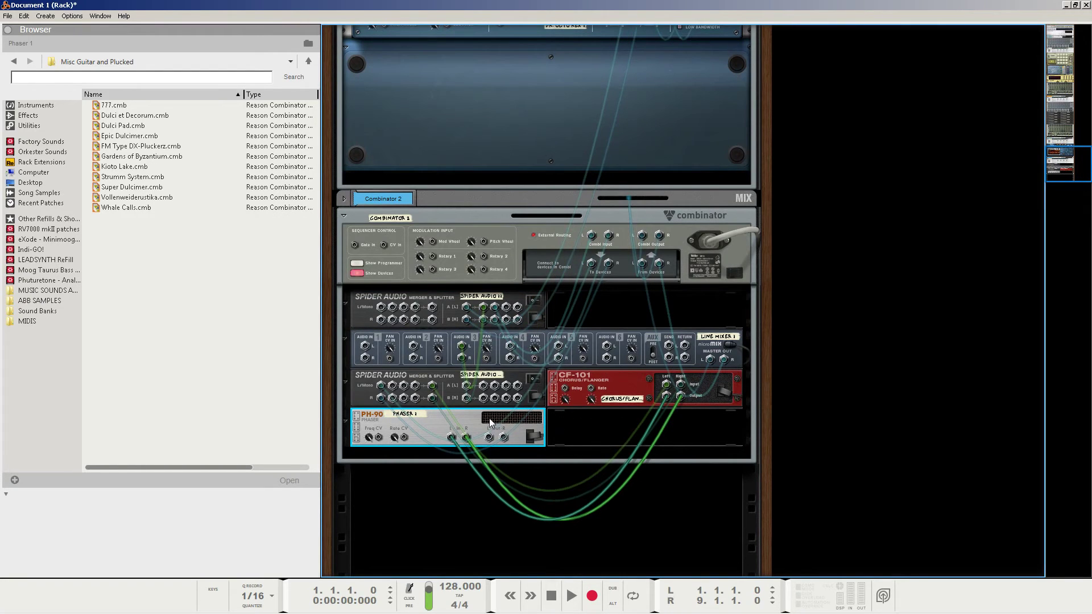
key(Tab)
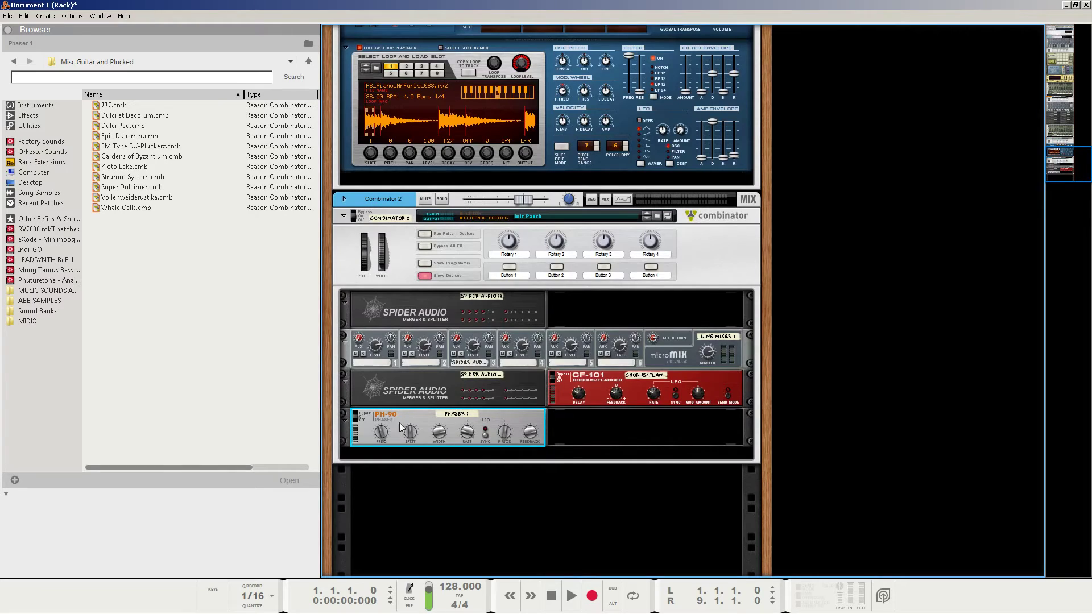
mouse_move(414, 435)
mouse_move(381, 435)
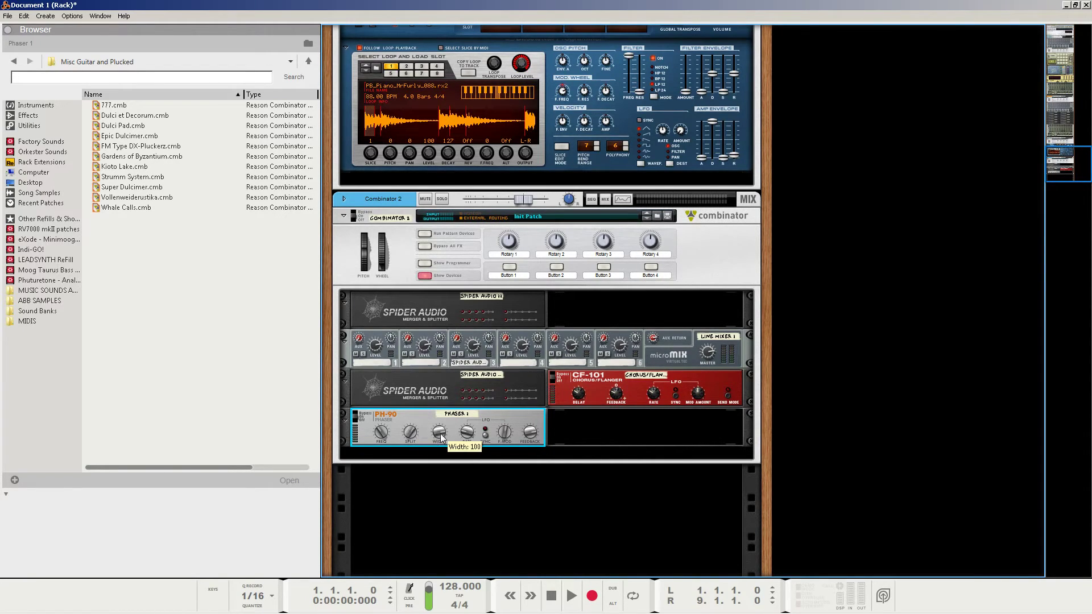
drag(441, 434, 493, 438)
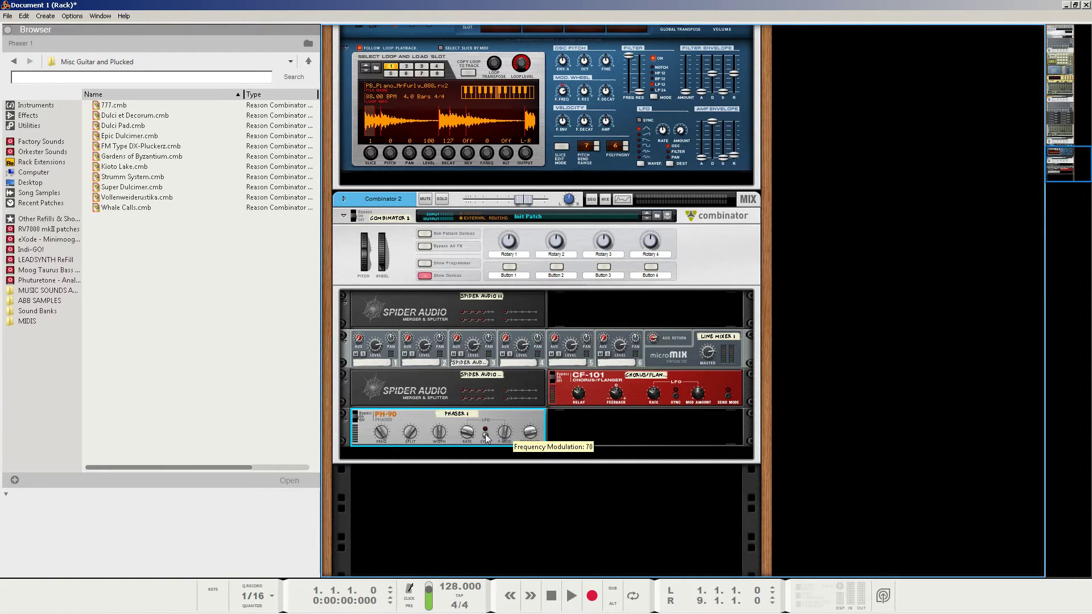
mouse_move(468, 435)
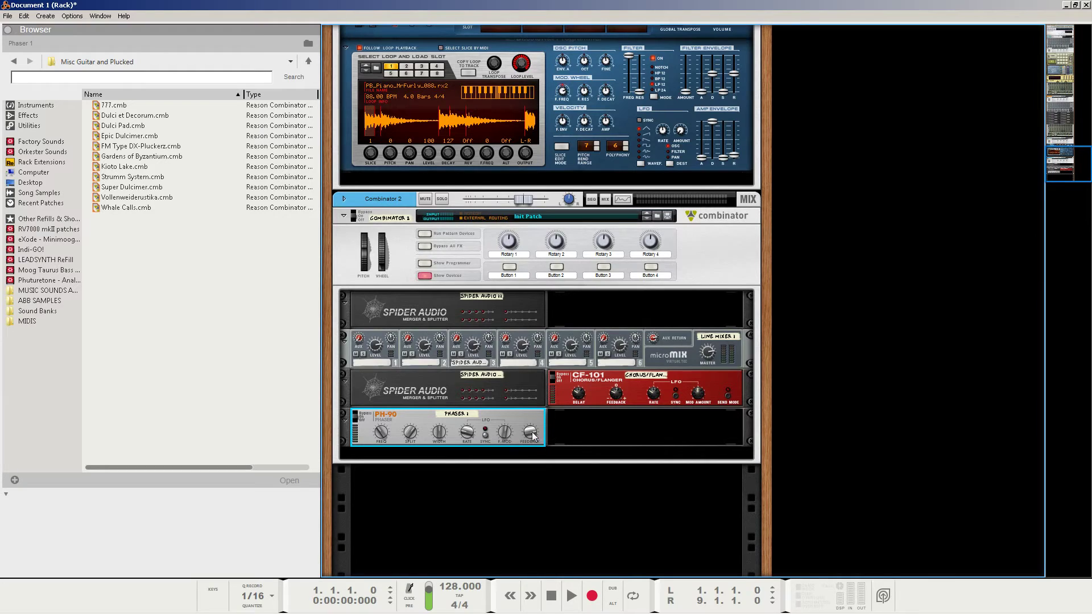
mouse_move(533, 442)
Add a DDL-1 Digital Delay Line after the PH-90 phaser and adjust its dry/wet balance
click(560, 428)
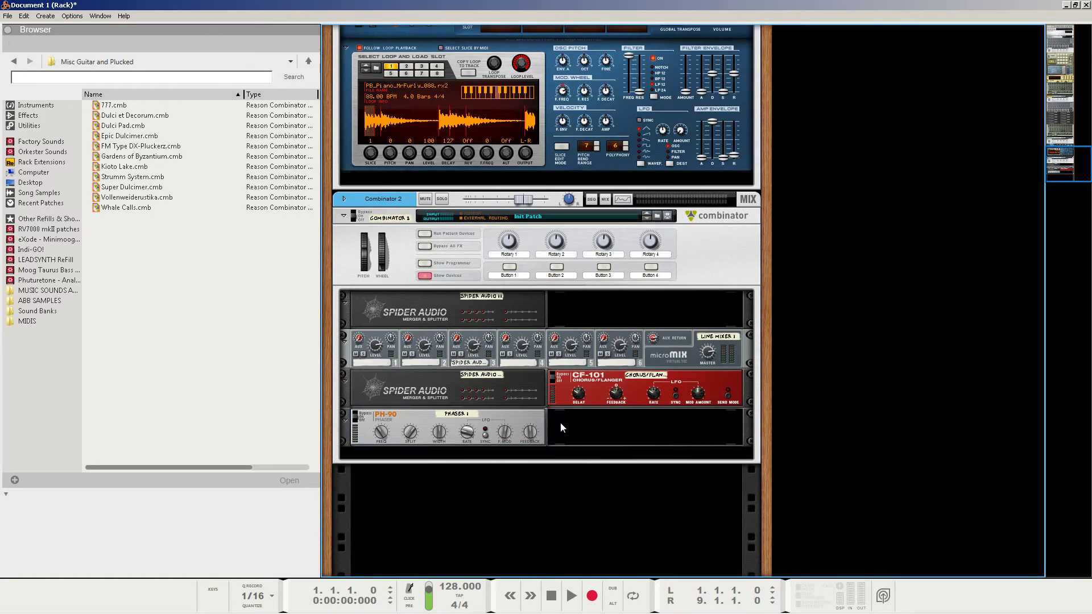
click(527, 421)
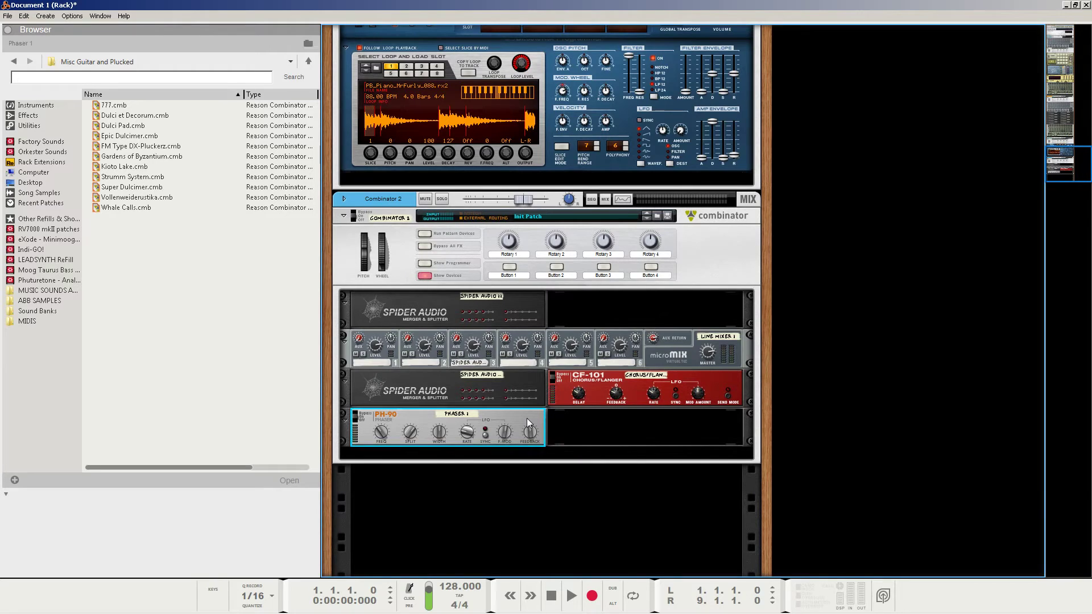
right_click(527, 418)
mouse_move(569, 289)
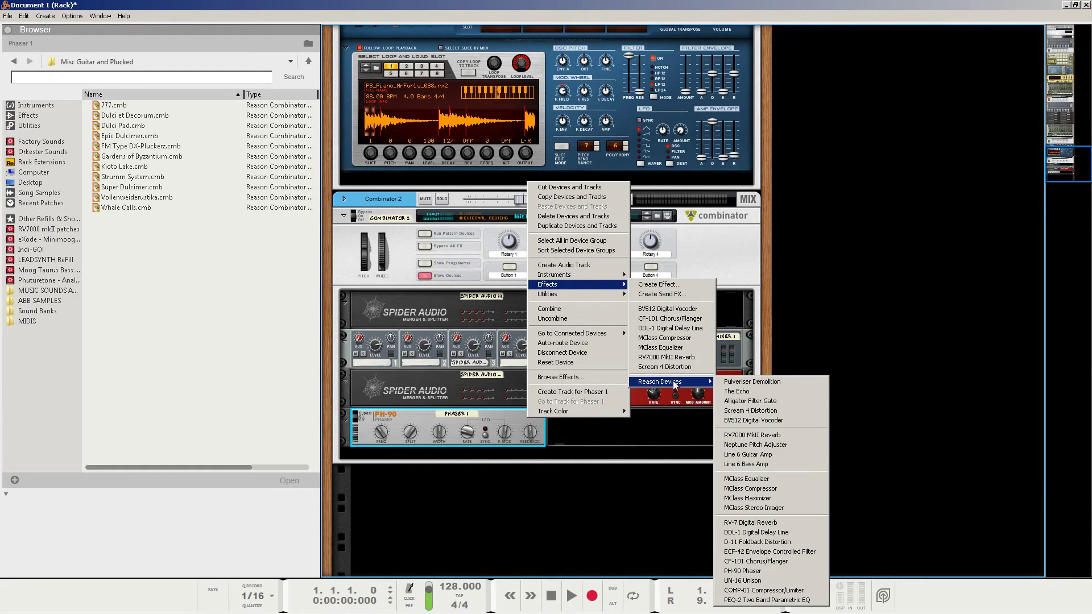
click(675, 329)
key(Tab)
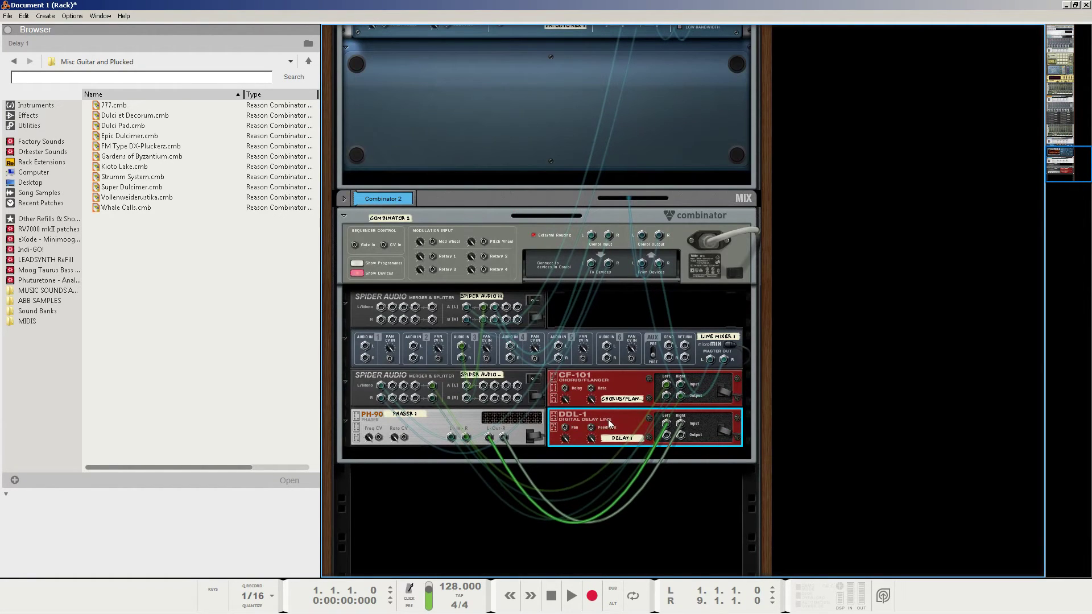
key(Tab)
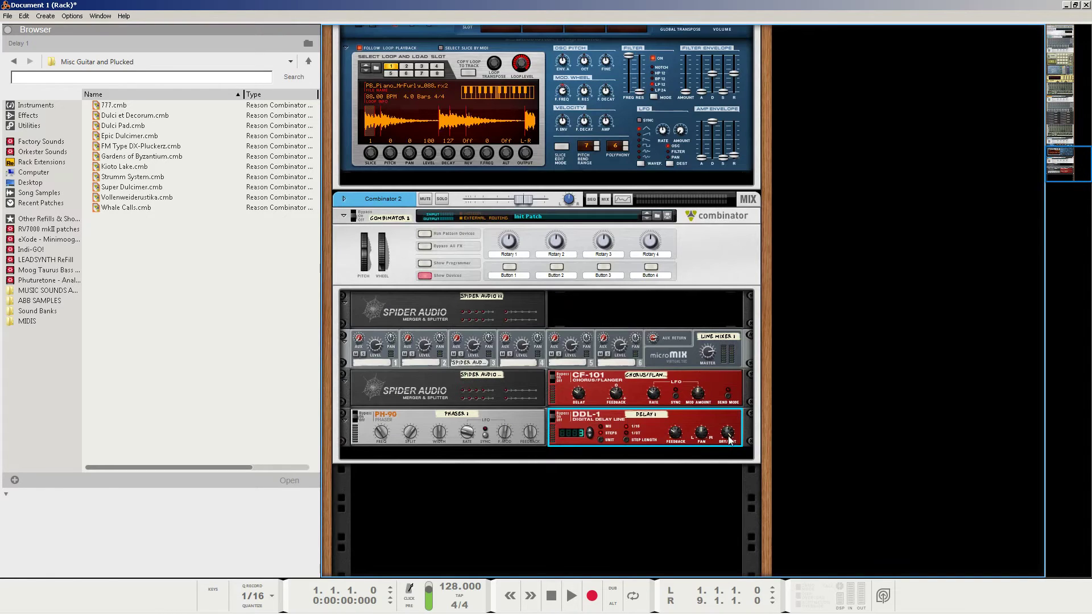
drag(728, 453, 728, 454)
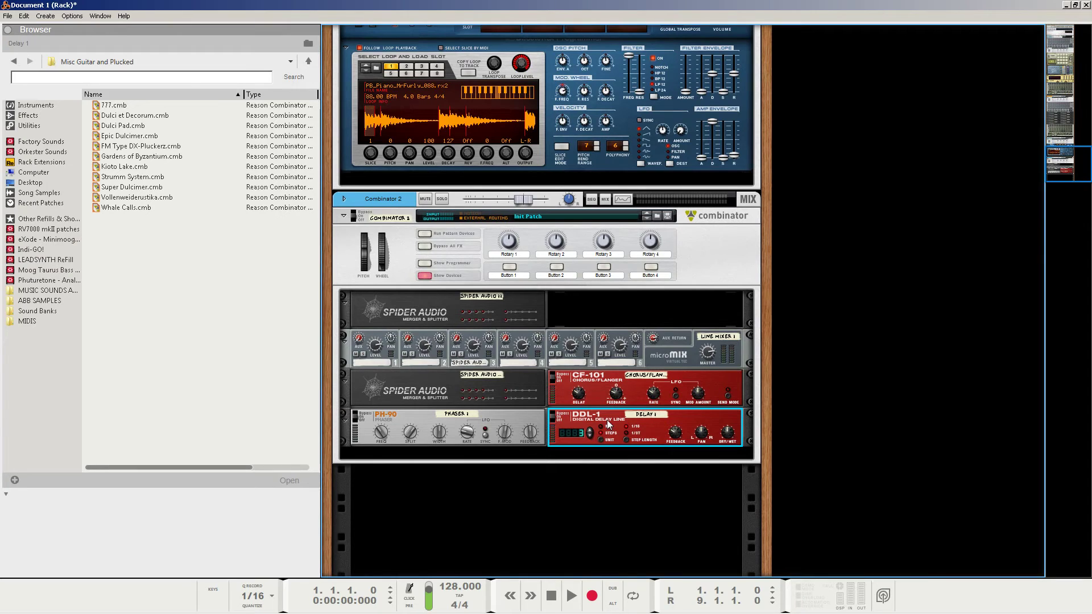
Connect the DDL-1's outputs to Line Mixer channel 1 and play the loop to hear the effect chain
key(Tab)
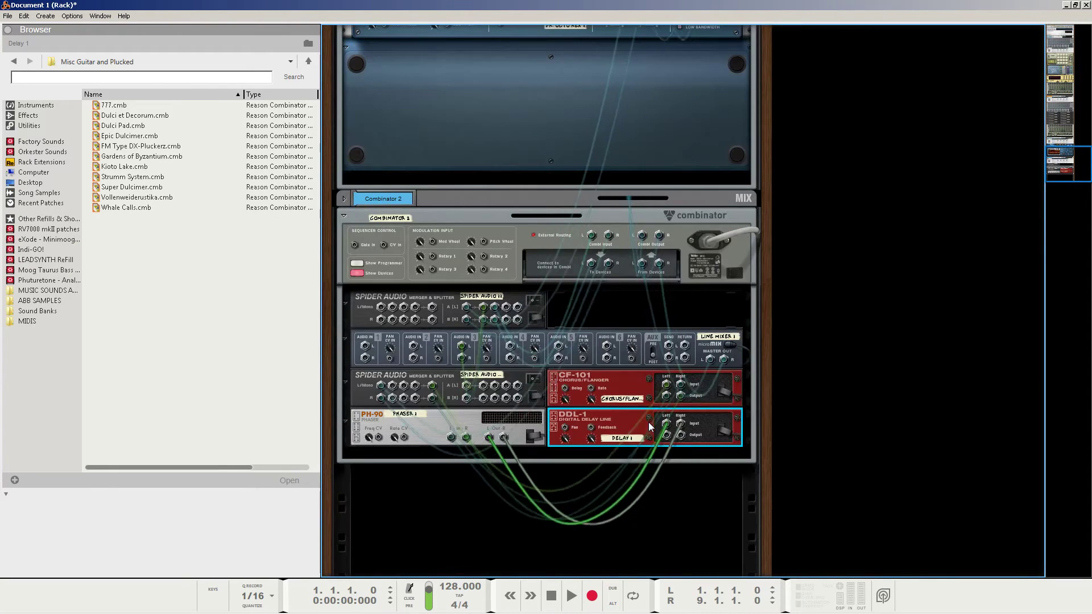
drag(666, 436, 382, 319)
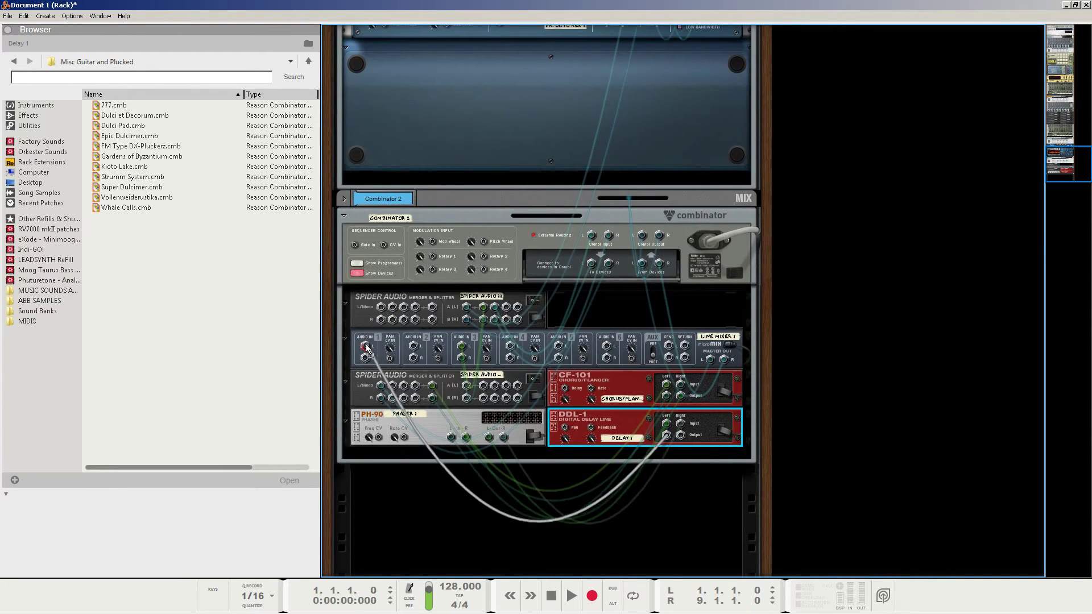
key(Tab)
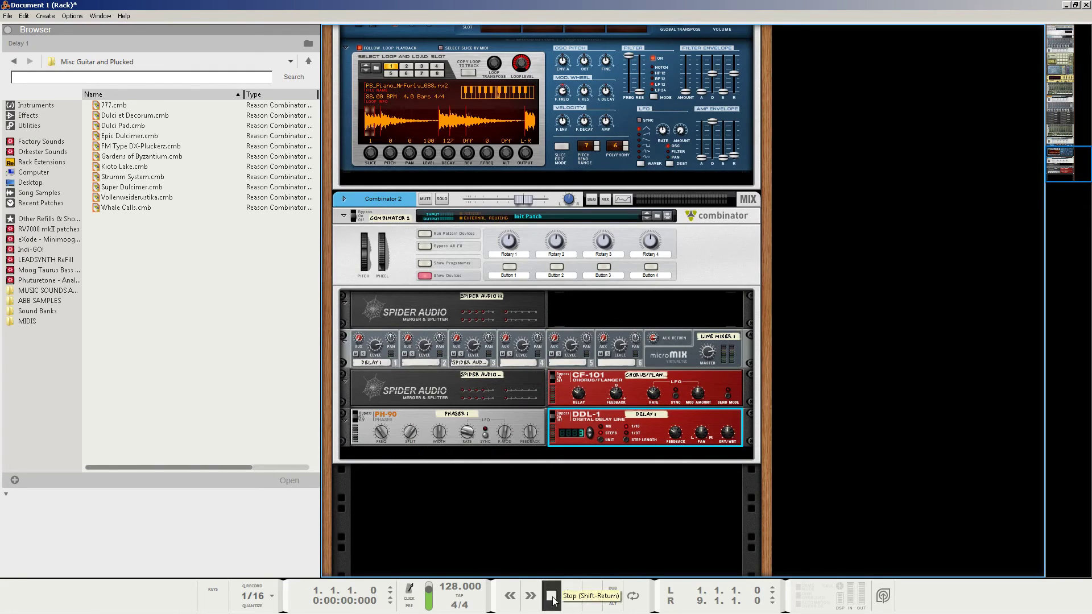
click(571, 596)
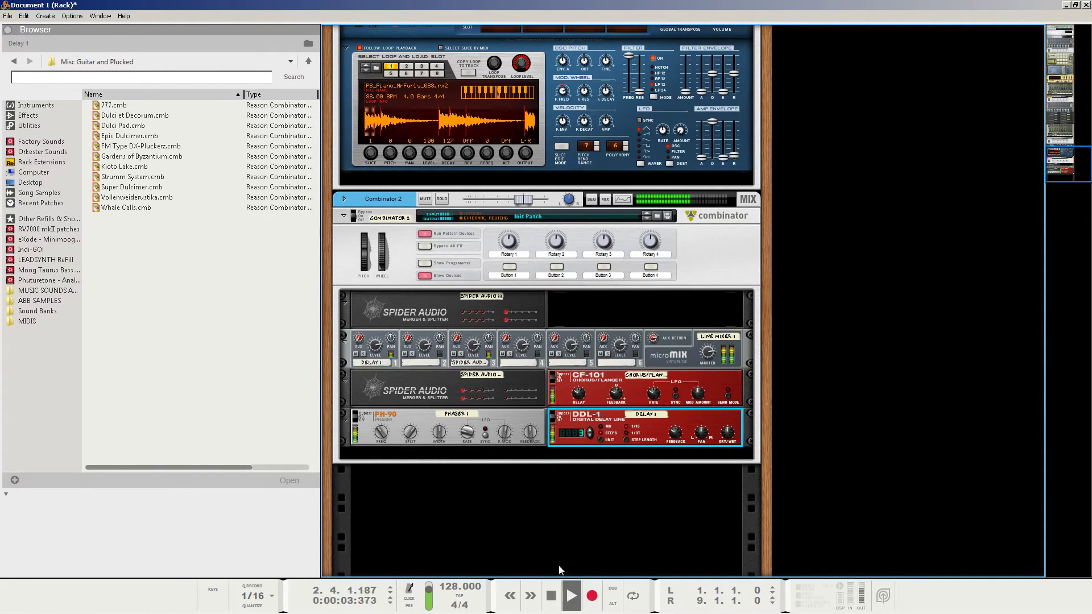
double_click(551, 596)
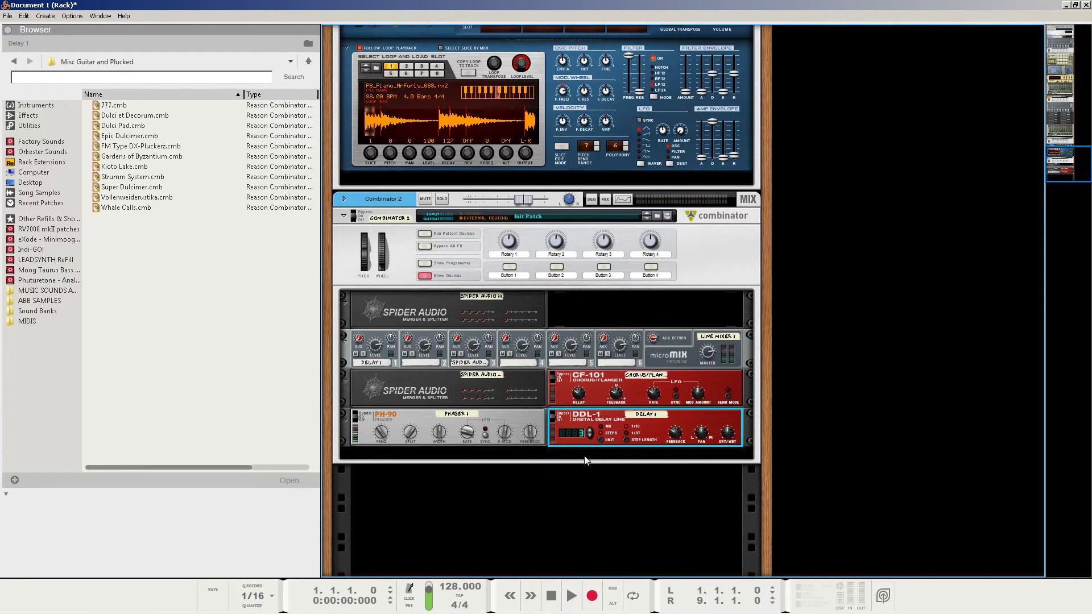
Reroute the DDL-1's outputs into the lower Spider Audio's splitter and connect a split output pair to Line Mixer channel 1
key(Tab)
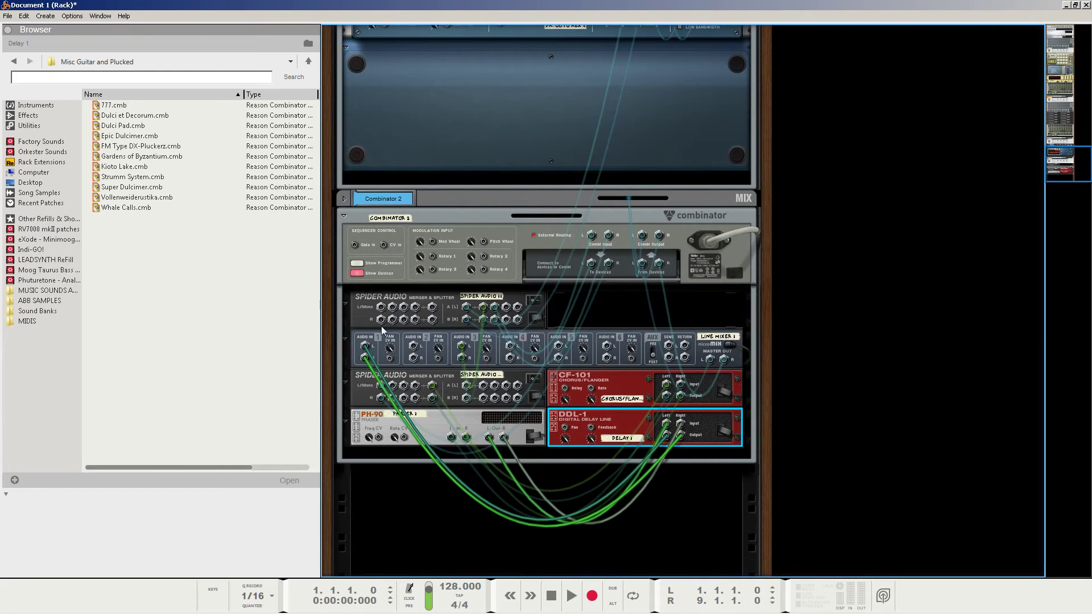
click(398, 333)
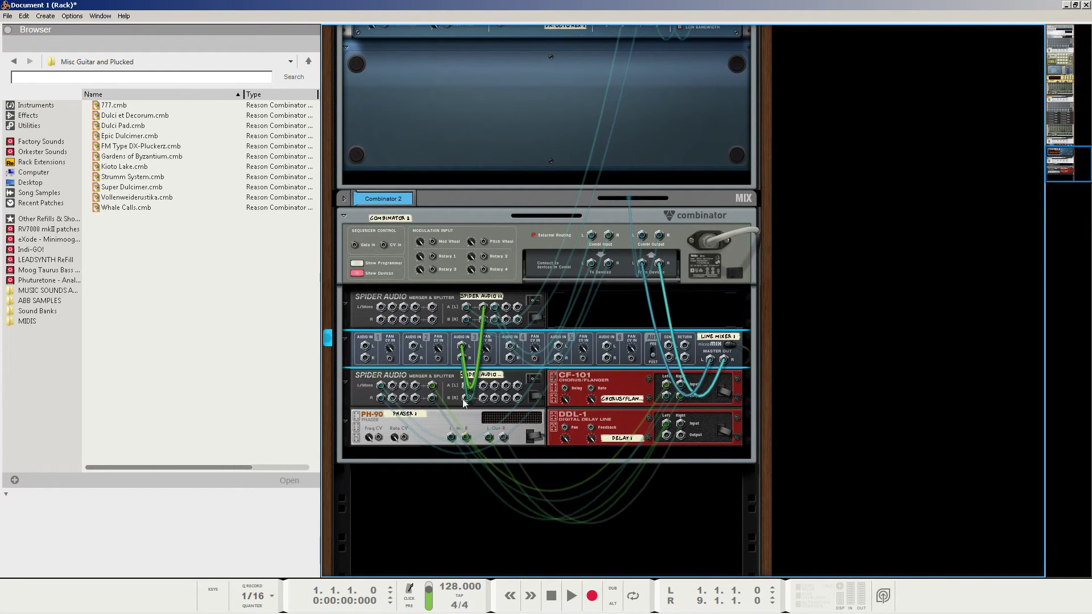
click(617, 427)
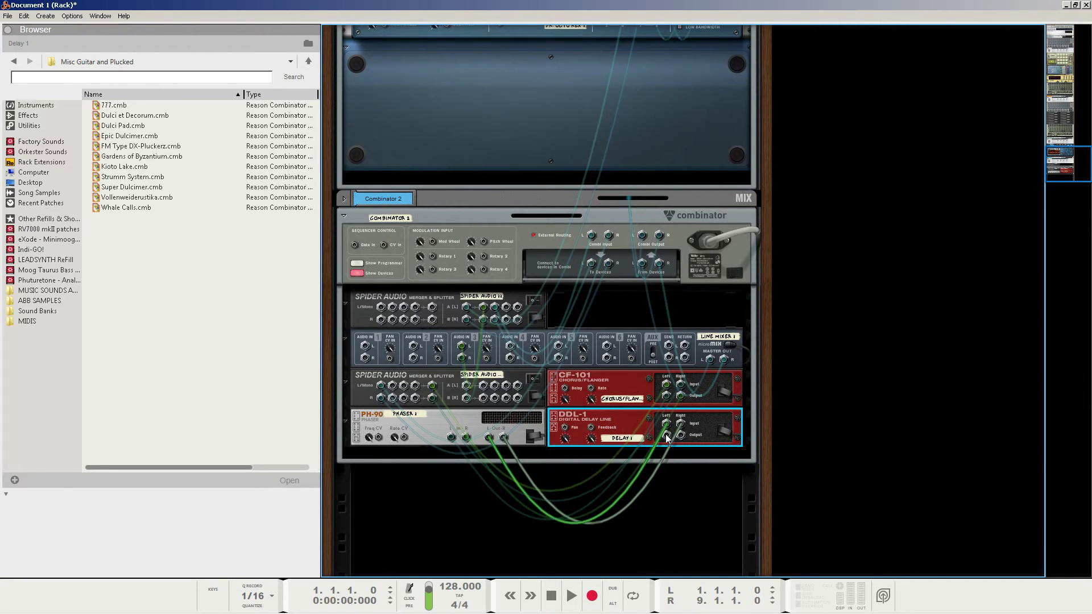
drag(665, 435, 466, 385)
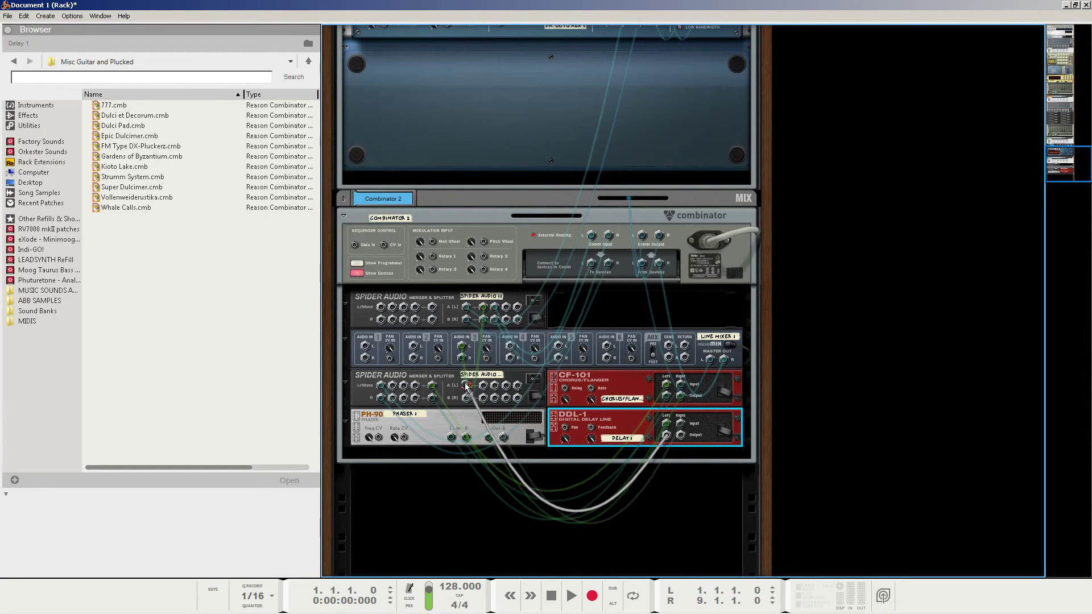
click(426, 377)
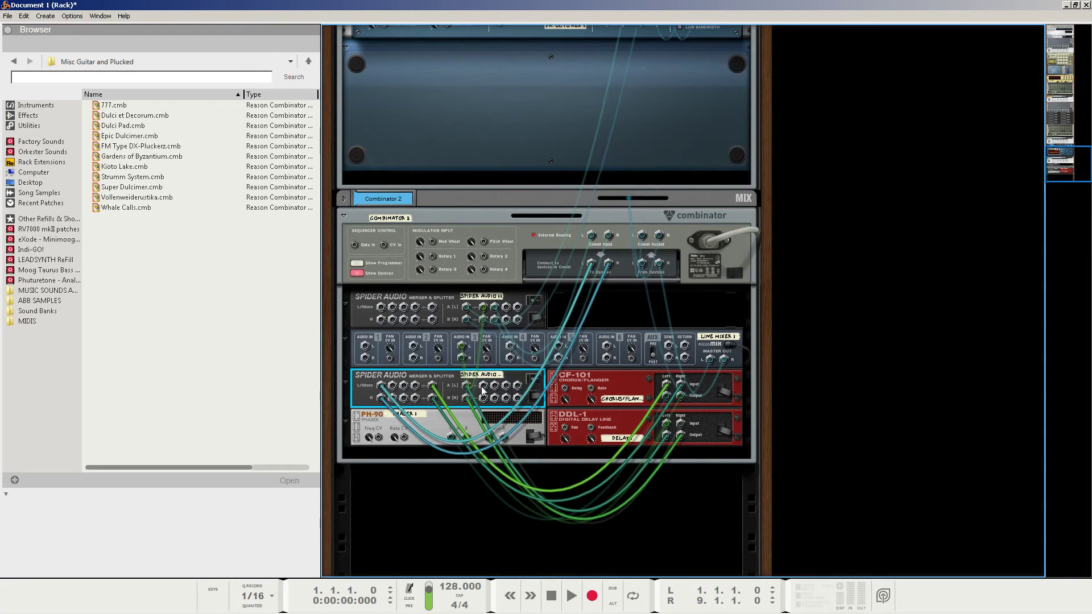
drag(483, 388, 366, 351)
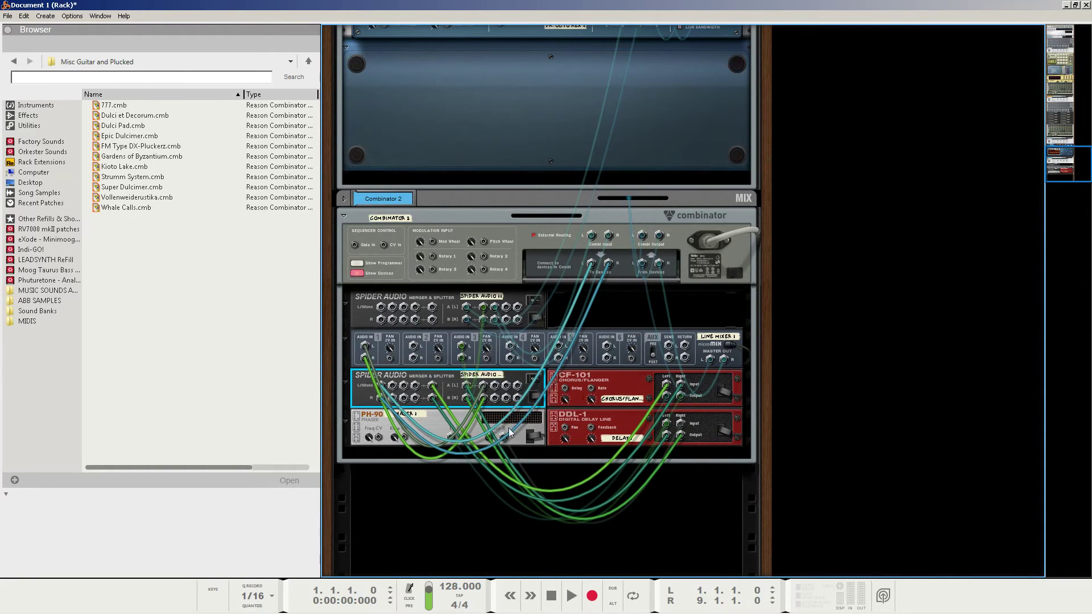
Add an Alligator Filter Gate inside the Combinator below the PH-90 and DDL-1
click(532, 453)
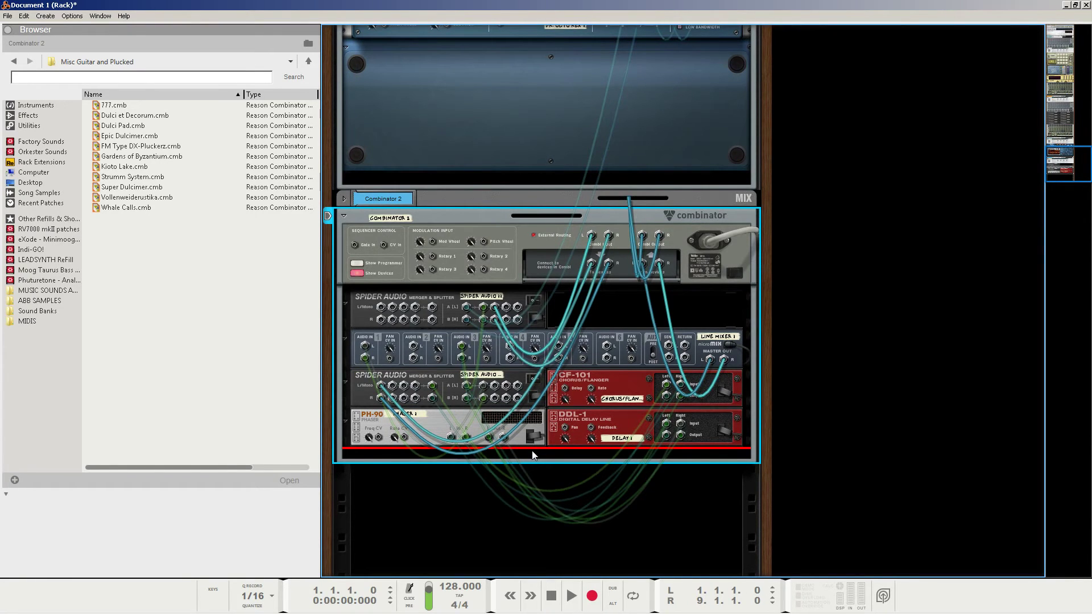
right_click(533, 455)
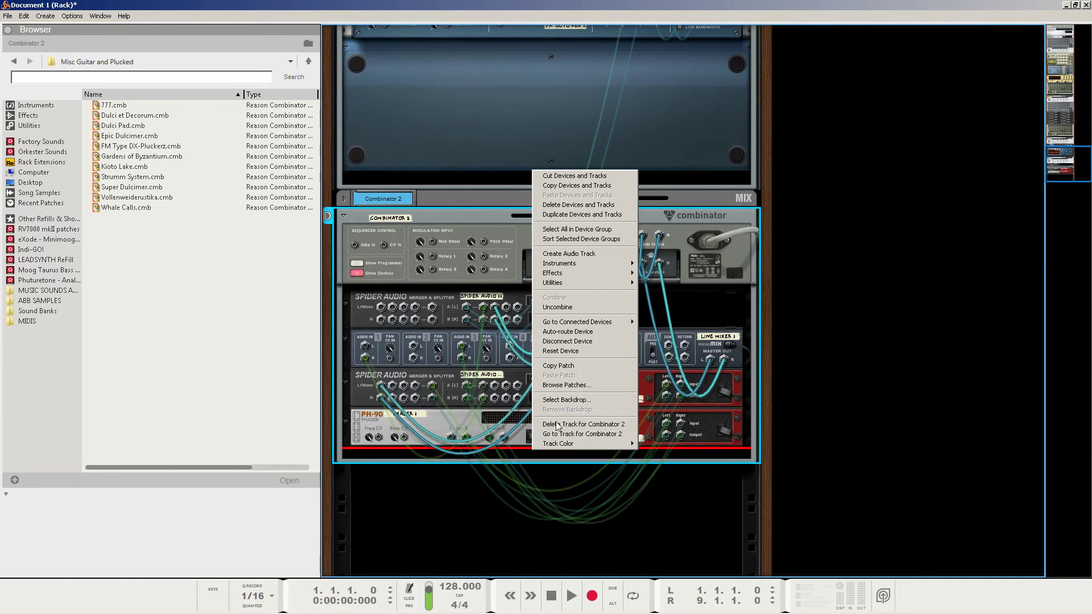
mouse_move(578, 276)
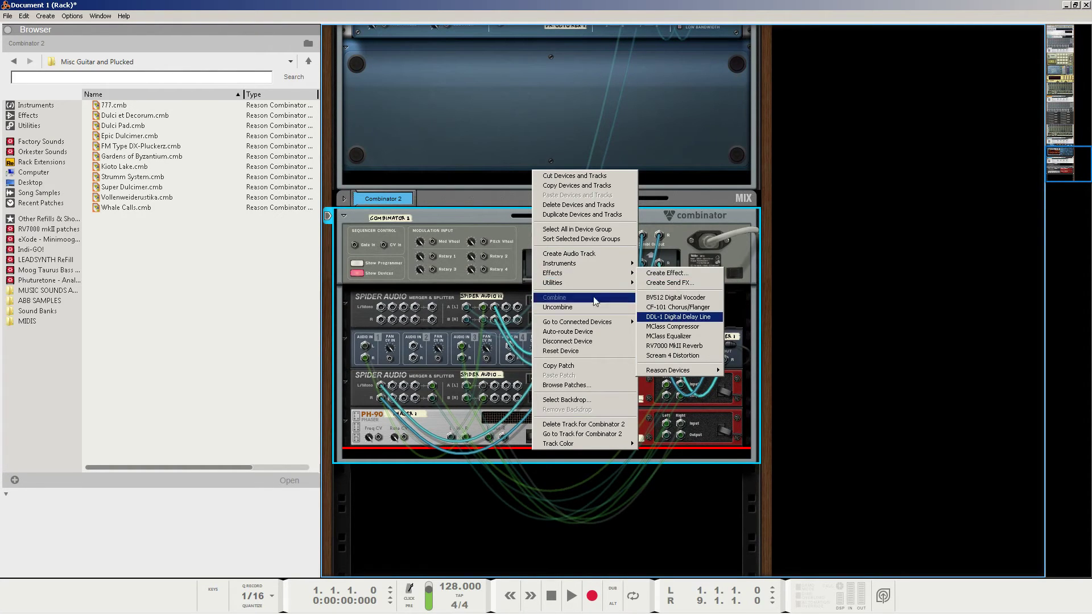
mouse_move(695, 371)
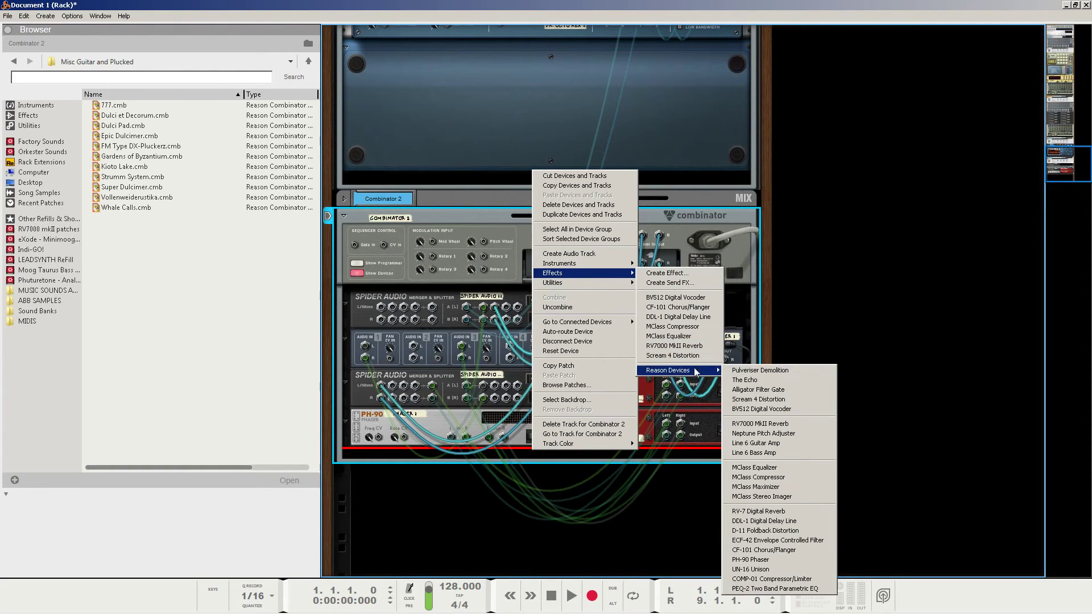
click(749, 390)
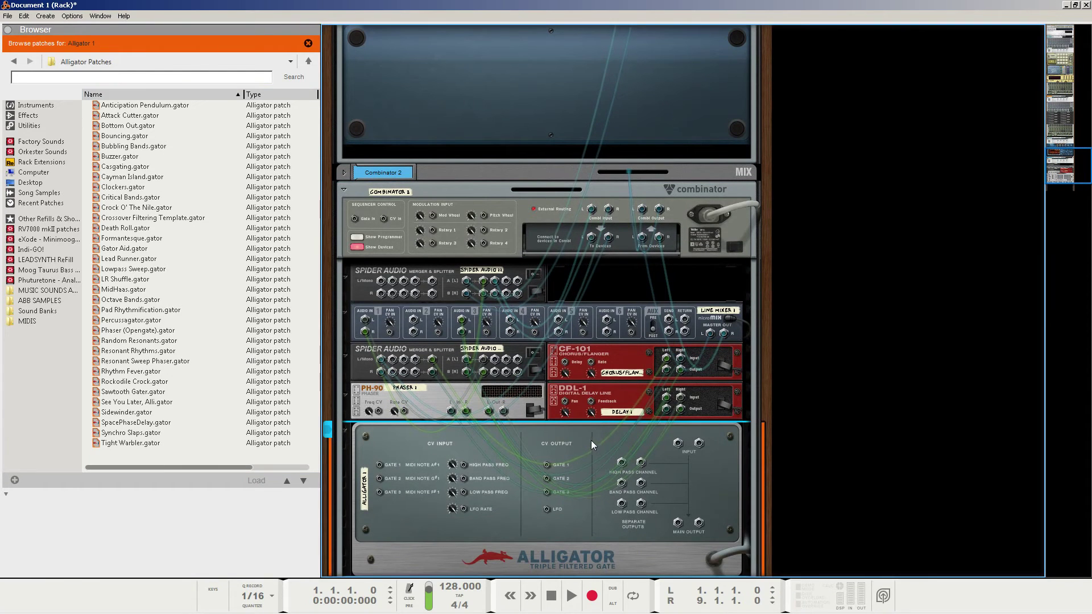
Connect another split output pair of the lower Spider Audio to the Alligator's inputs and check the cable routing
scroll(591, 440, down, 3)
scroll(578, 404, up, 1)
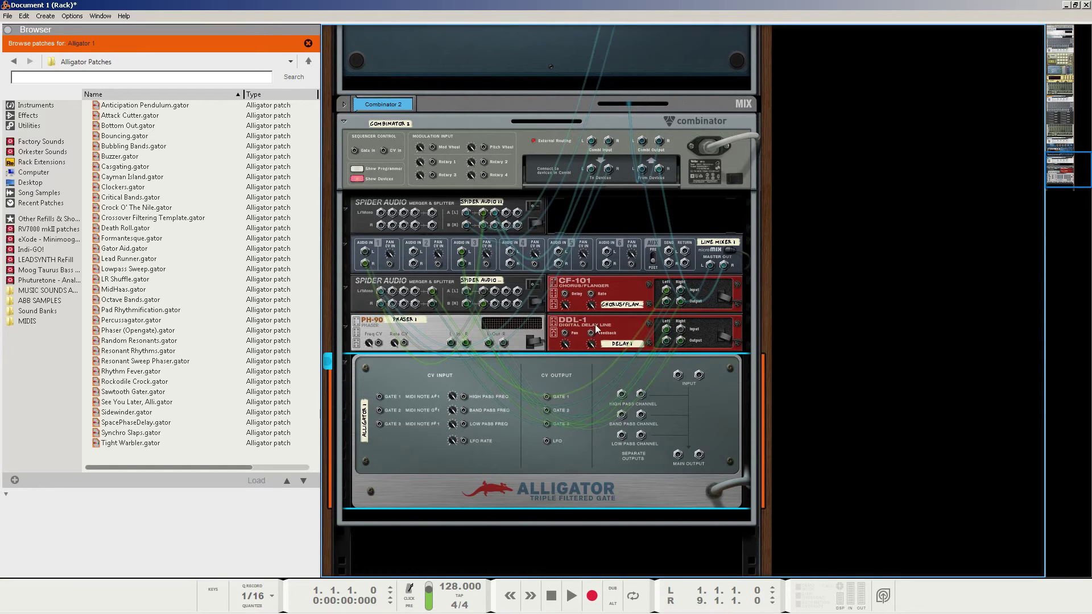
click(625, 337)
click(620, 377)
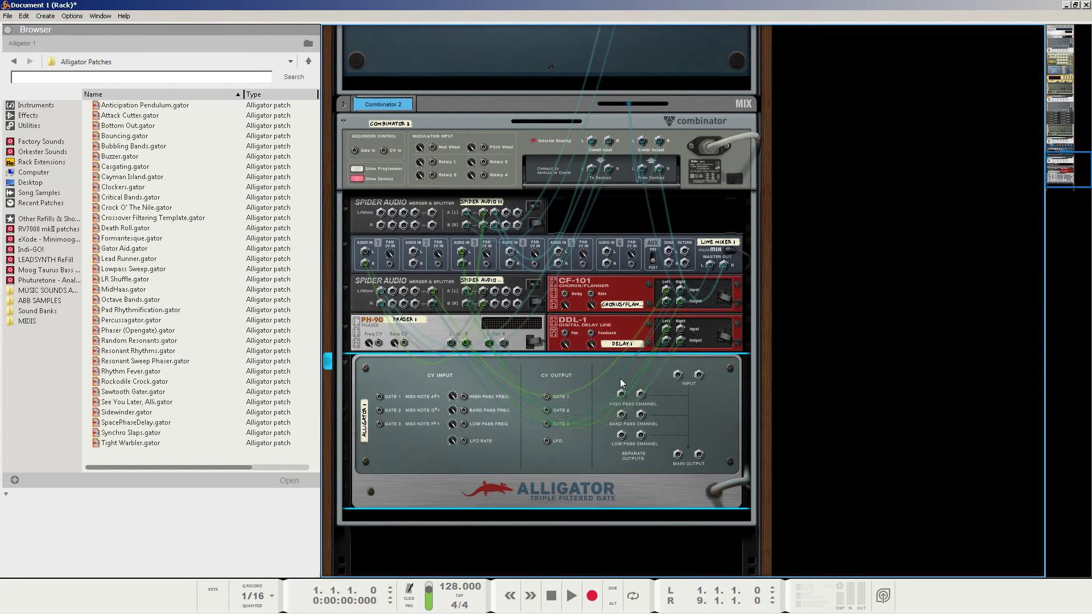
click(622, 336)
click(451, 285)
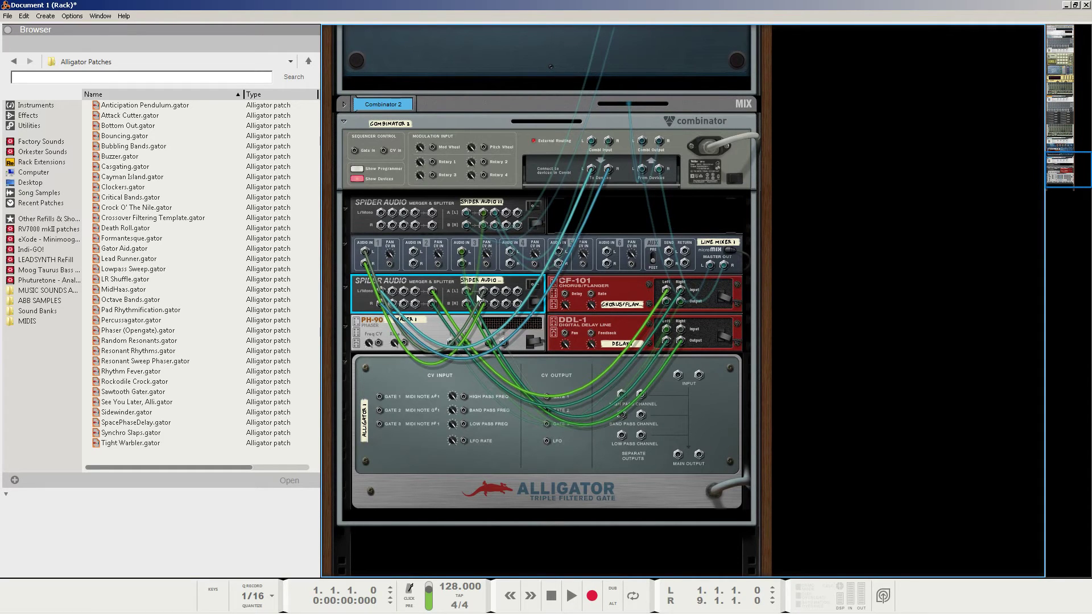
drag(494, 294, 677, 374)
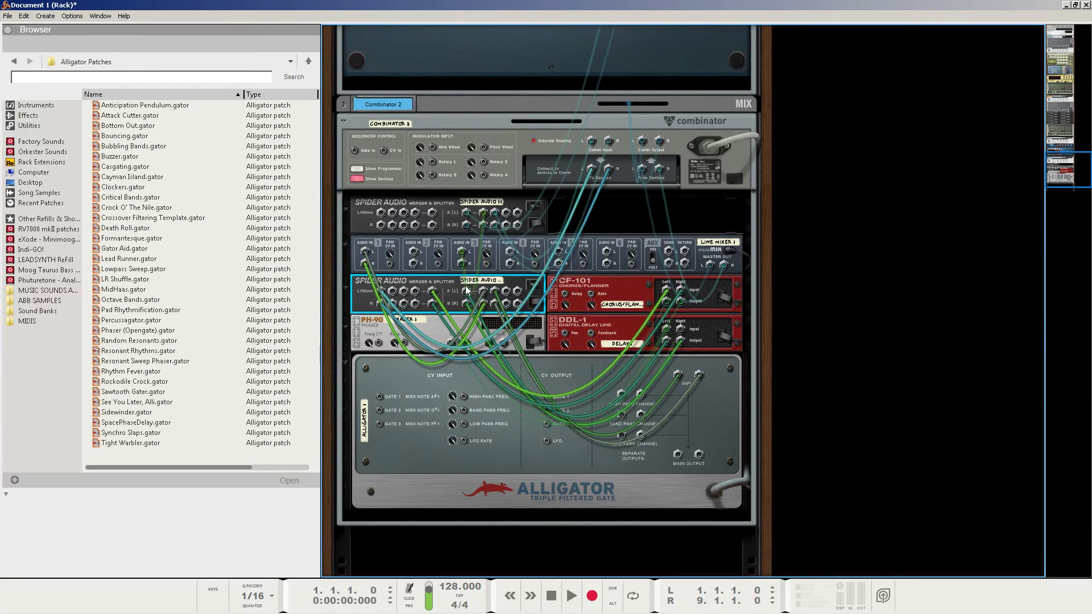
click(707, 406)
click(703, 335)
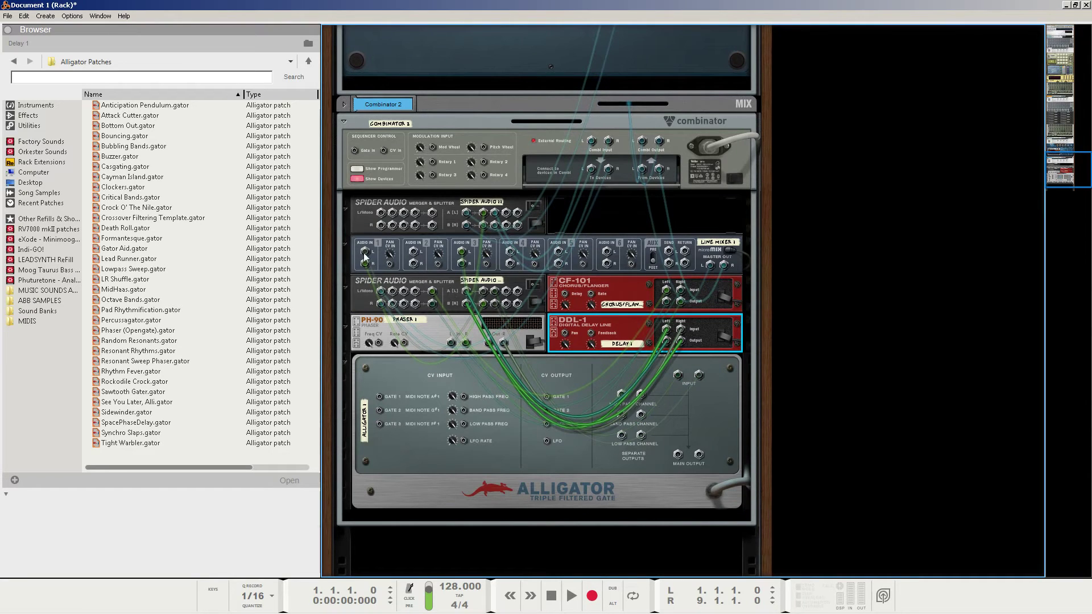
click(715, 428)
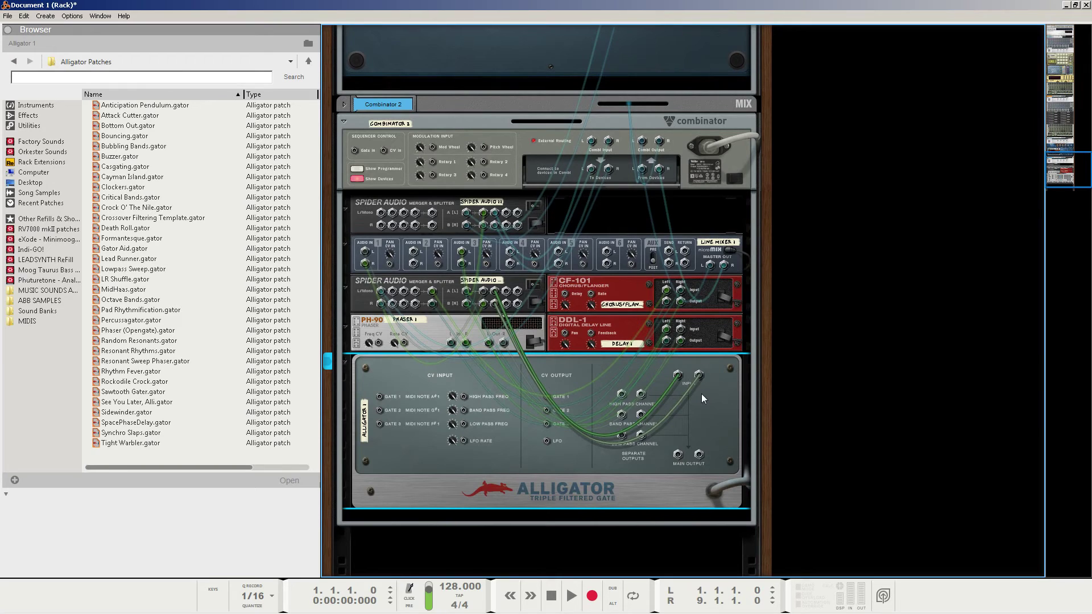
Set the Alligator to pattern 23 with shuffle on, and adjust its pattern shift and amp envelope decay
key(Tab)
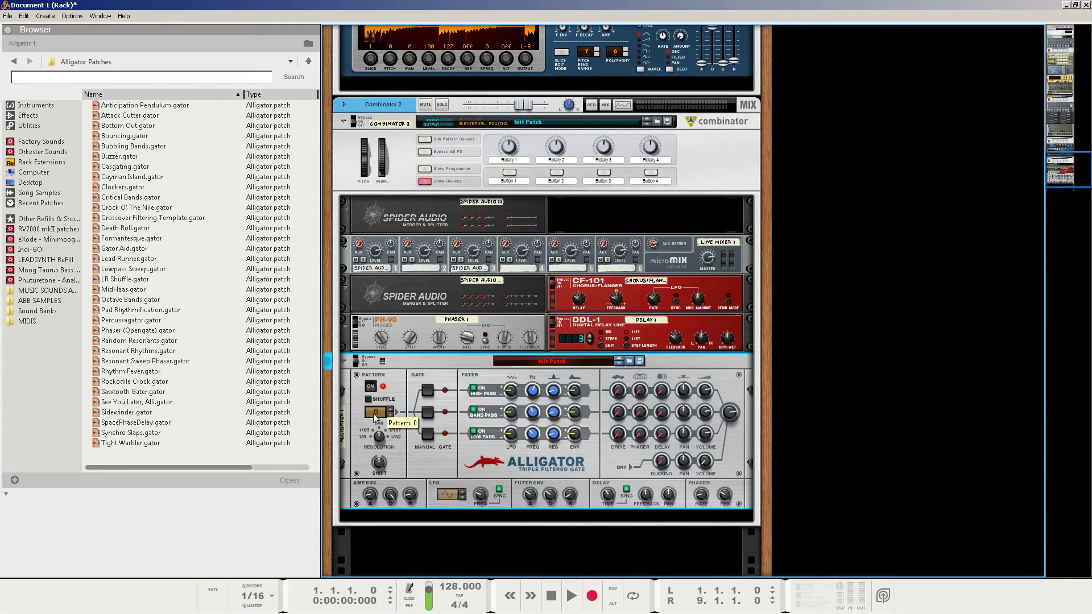
drag(374, 412, 408, 358)
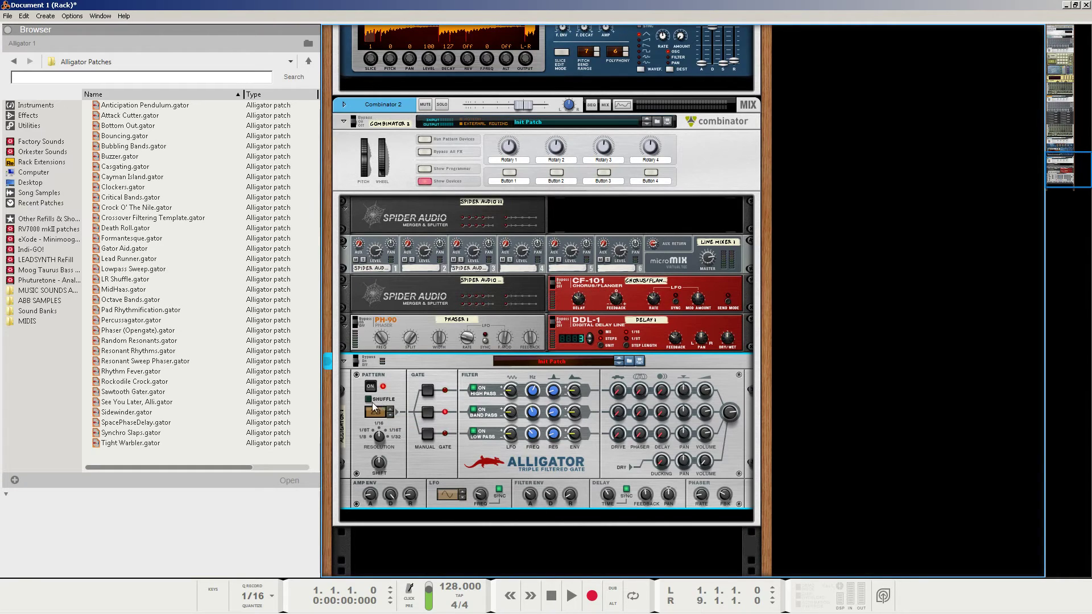
click(368, 398)
drag(381, 465, 382, 461)
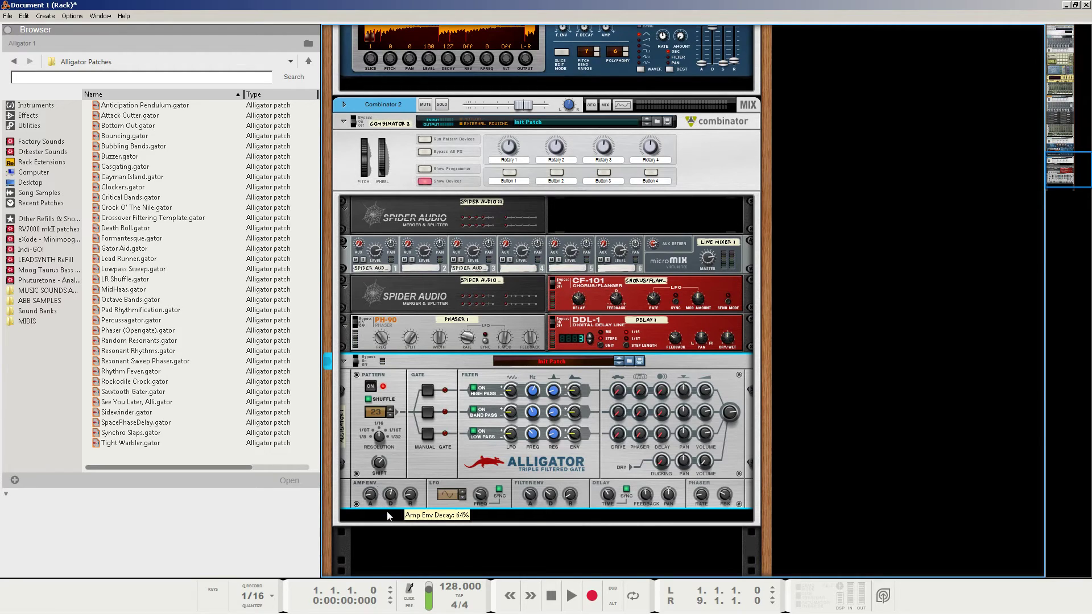
drag(389, 527, 390, 525)
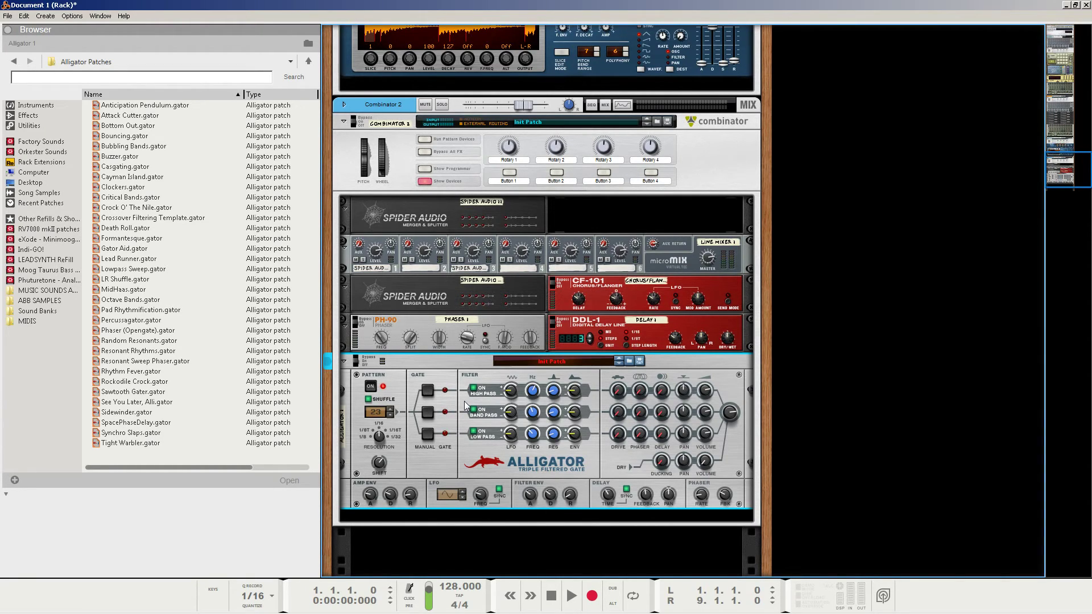
Connect the Alligator's main outputs to Line Mixer channel 2
key(Tab)
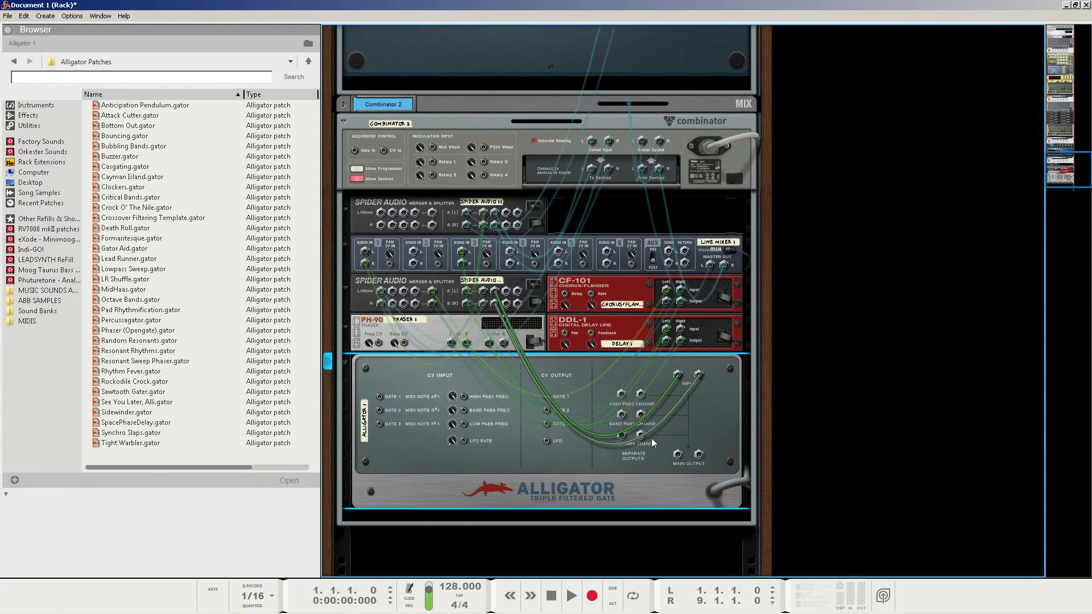
drag(677, 455, 415, 254)
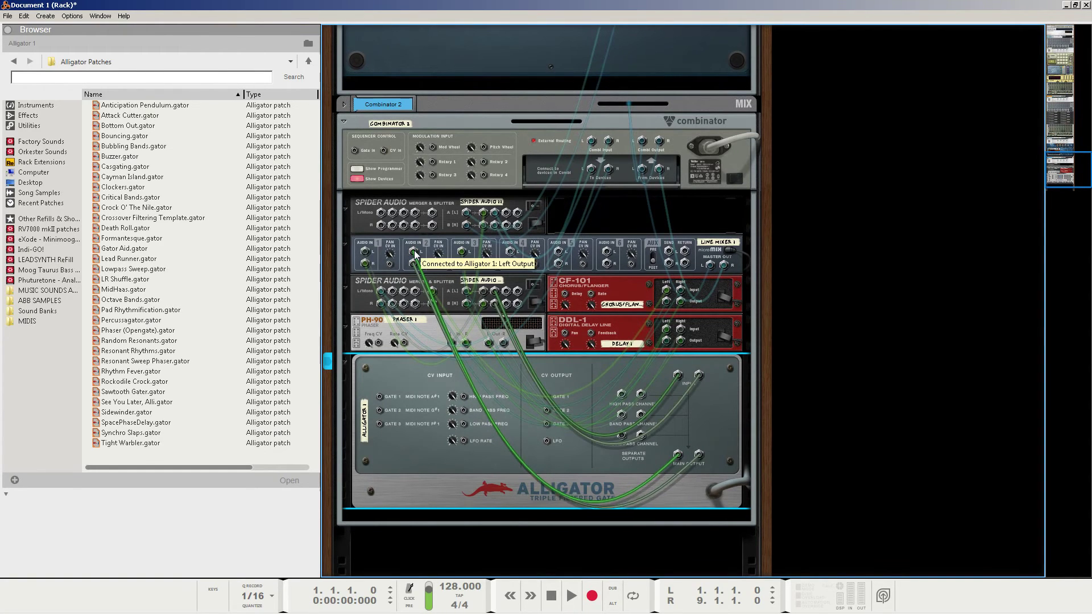
key(Tab)
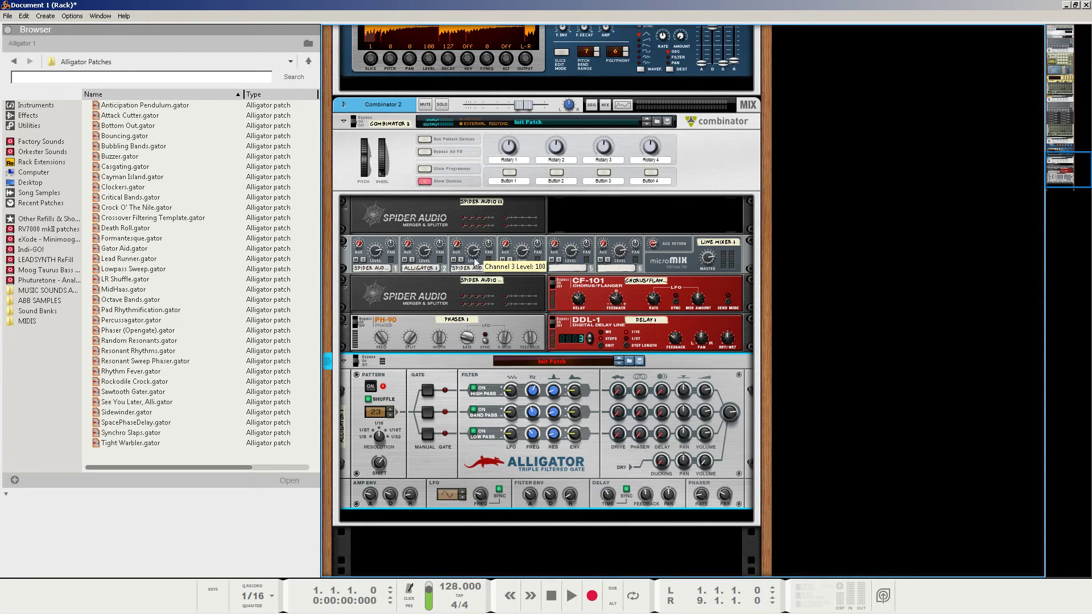
Lower Line Mixer channel 3's level, and set channel 2's level to 101 and channel 1's to 84
drag(475, 251, 476, 285)
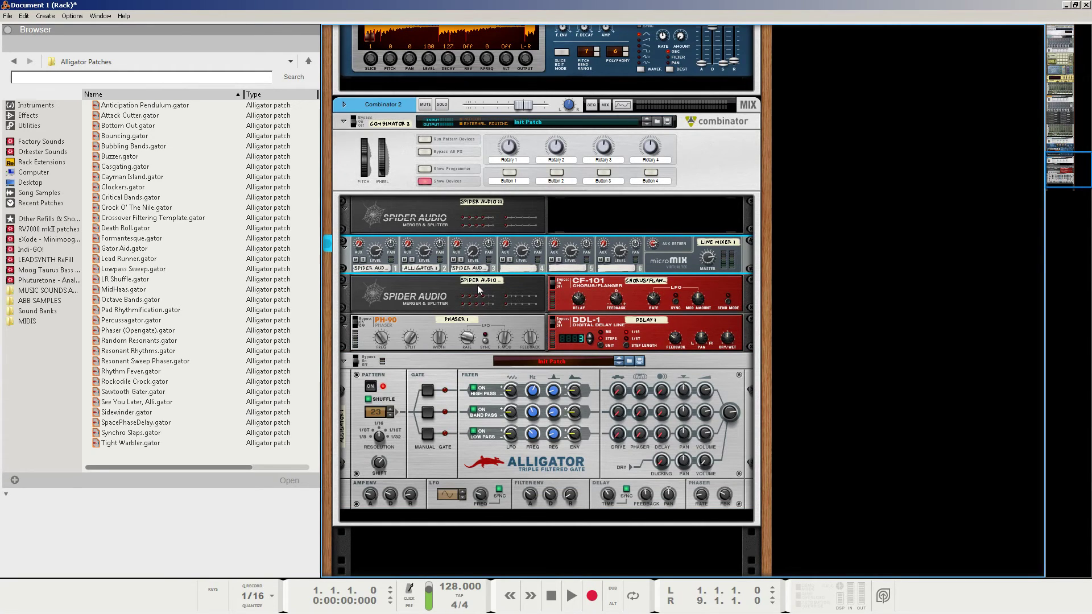
scroll(480, 283, up, 5)
scroll(455, 240, down, 5)
mouse_move(424, 257)
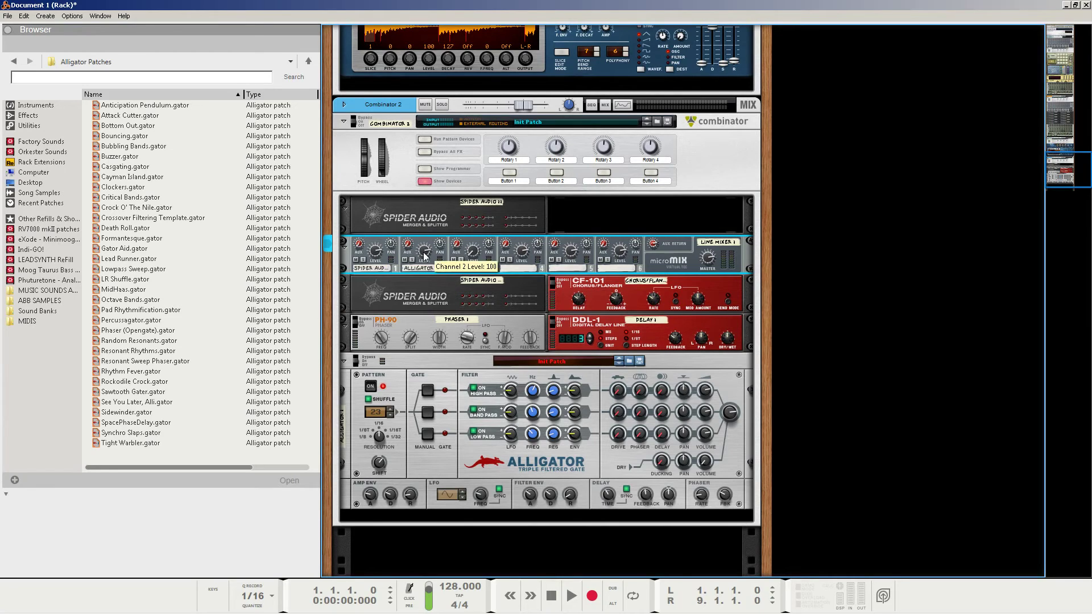
drag(424, 257, 427, 256)
mouse_move(374, 258)
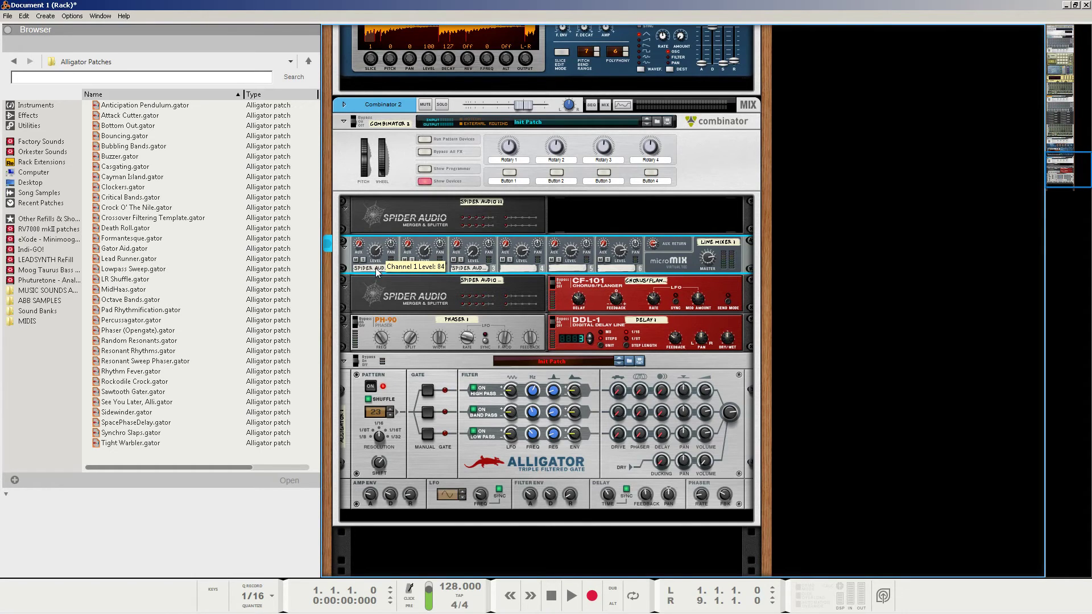
Play the loop and set Line Mixer channel 1's level to 89
click(571, 596)
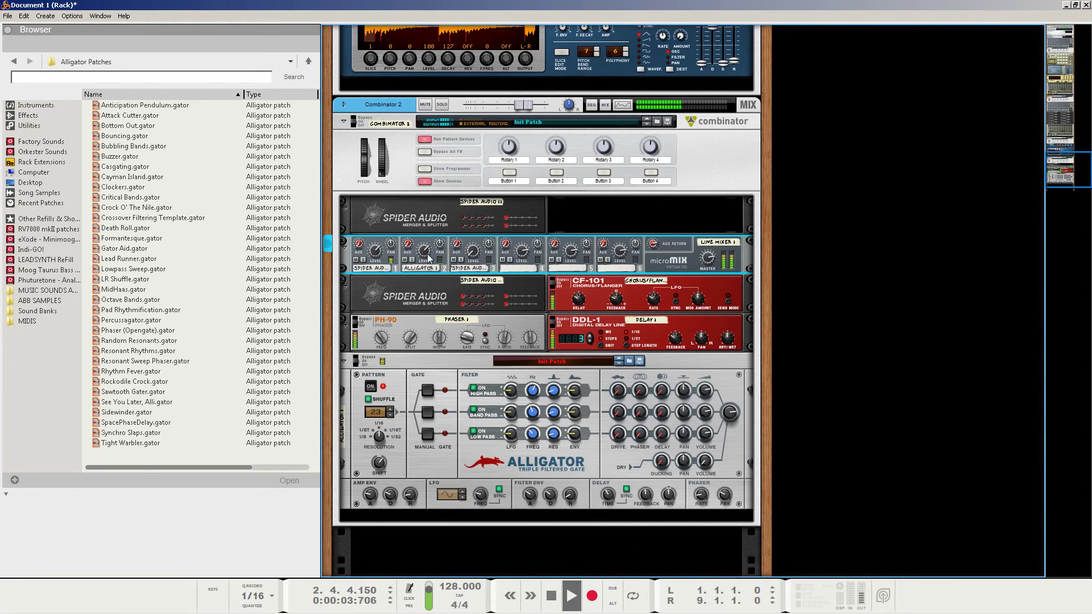
mouse_move(437, 255)
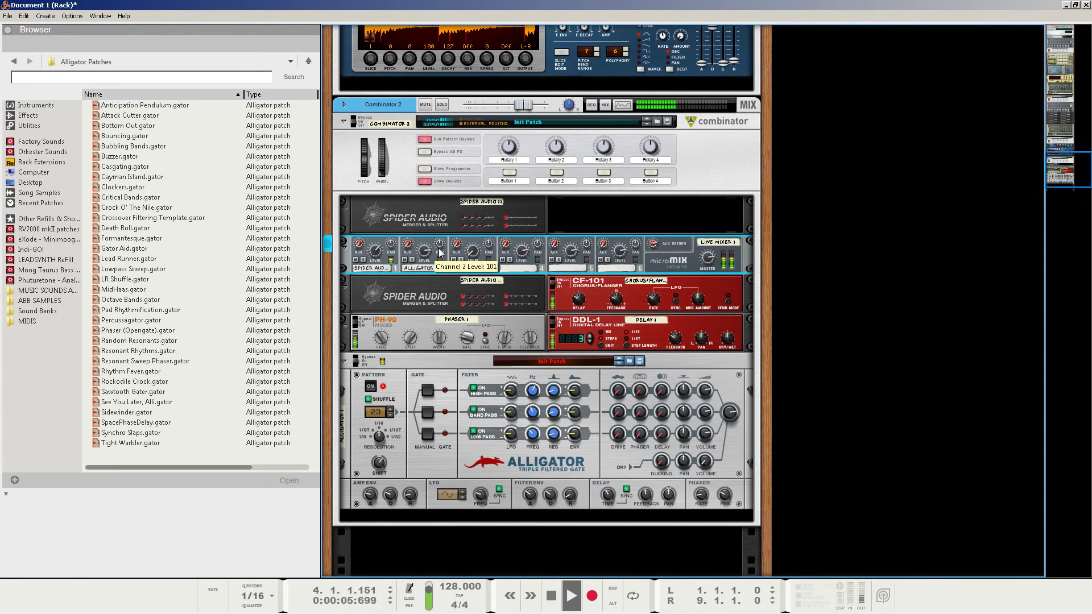
drag(379, 260, 422, 282)
mouse_move(377, 255)
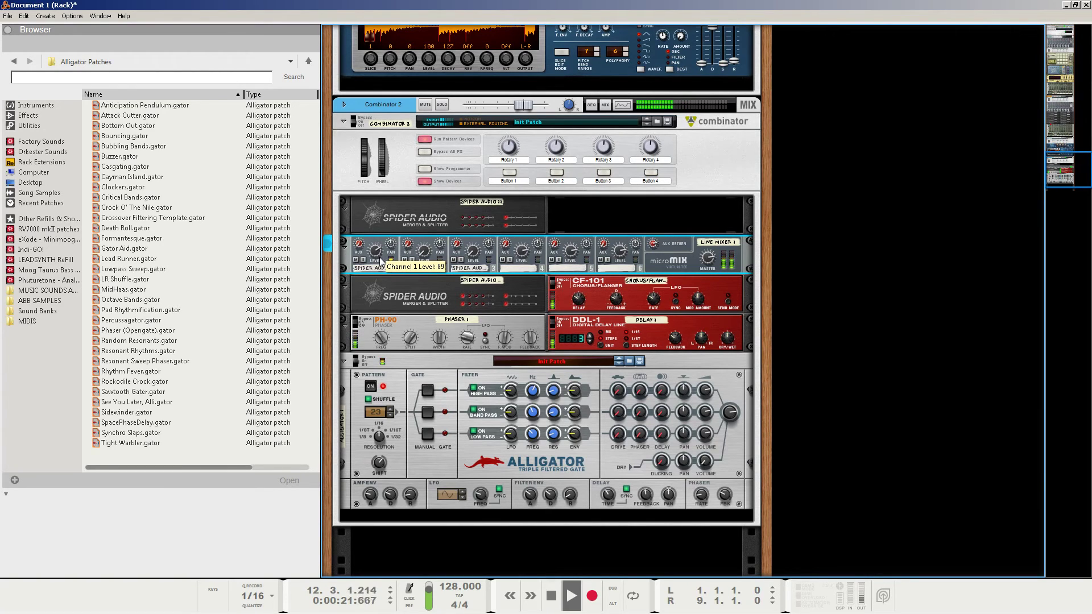
Set Line Mixer channel 3's level to 101, lower channel 1's level, and stop playback
mouse_move(483, 262)
drag(476, 254, 476, 235)
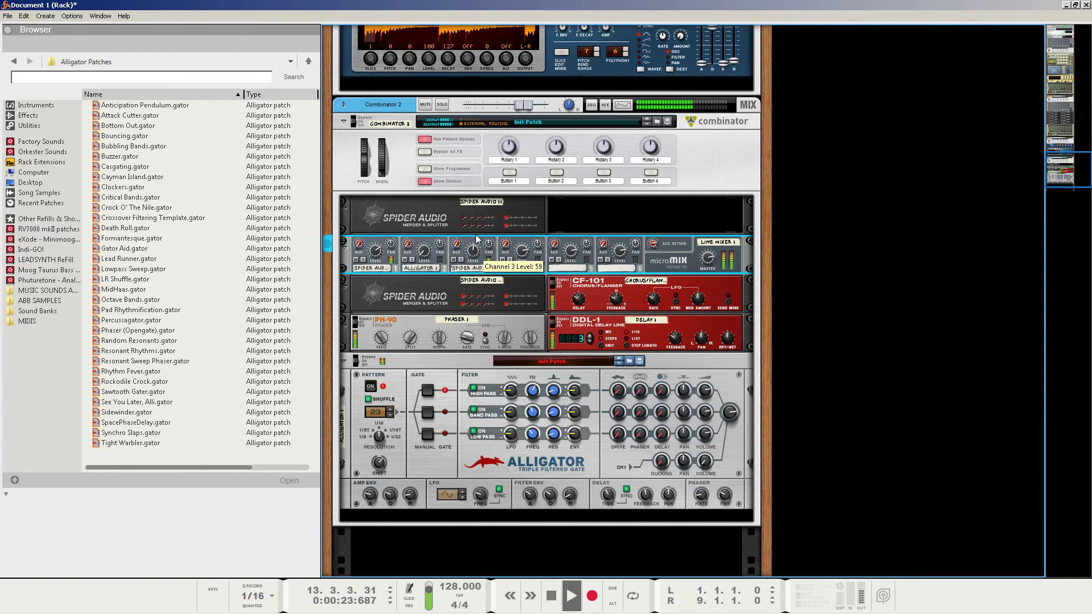
drag(382, 252, 381, 264)
mouse_move(482, 253)
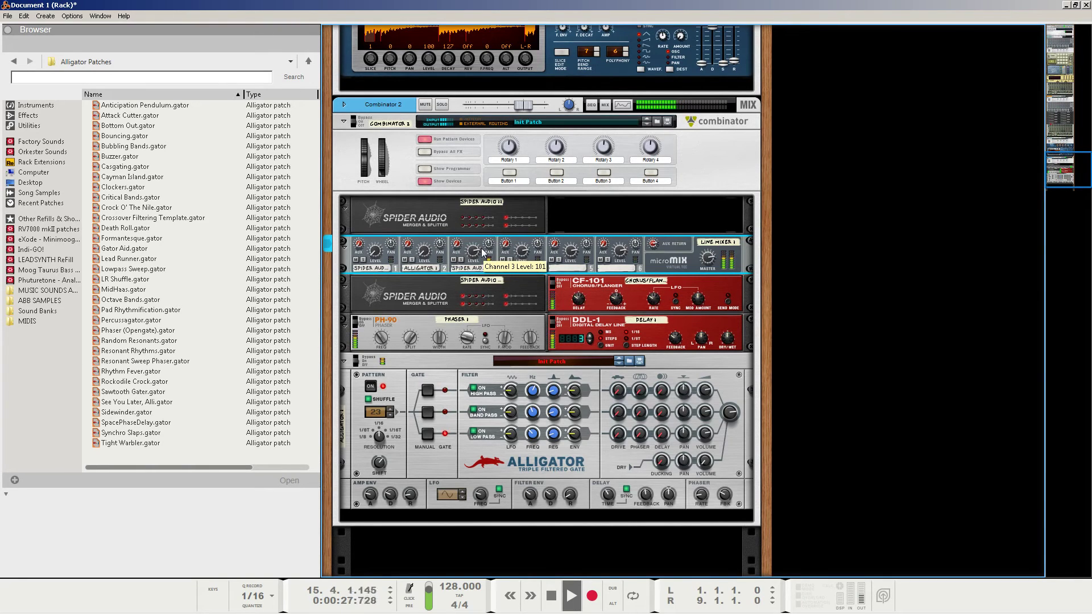
key(space)
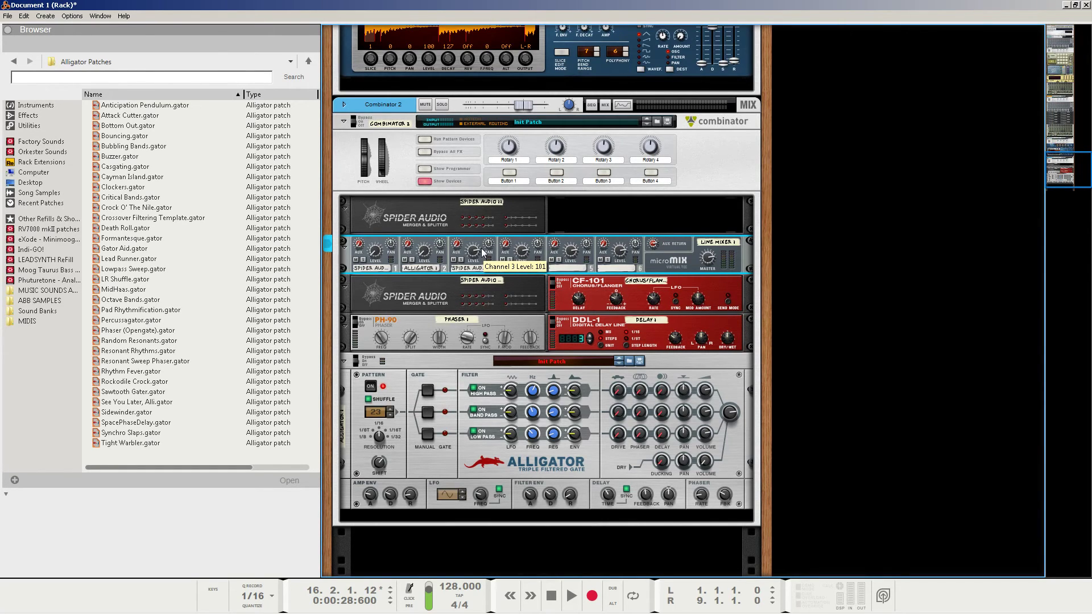
Load Hse16_Jack_130_eLAB.rx2 from the factory Dr Rex Drum Loops House folder into Dr. Octo Rex loop slot 1
scroll(461, 336, up, 5)
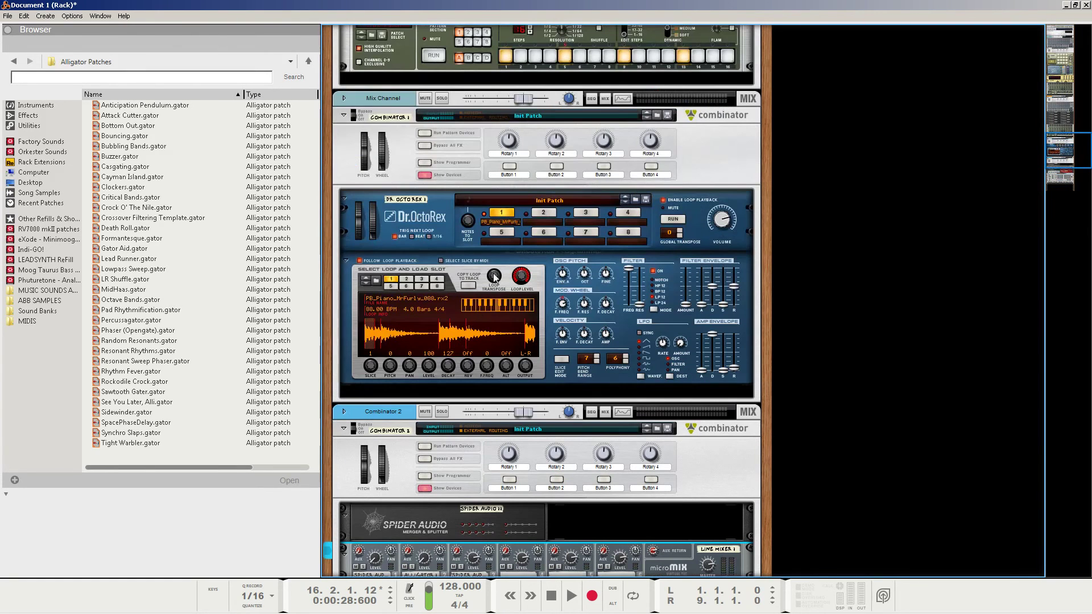
click(493, 221)
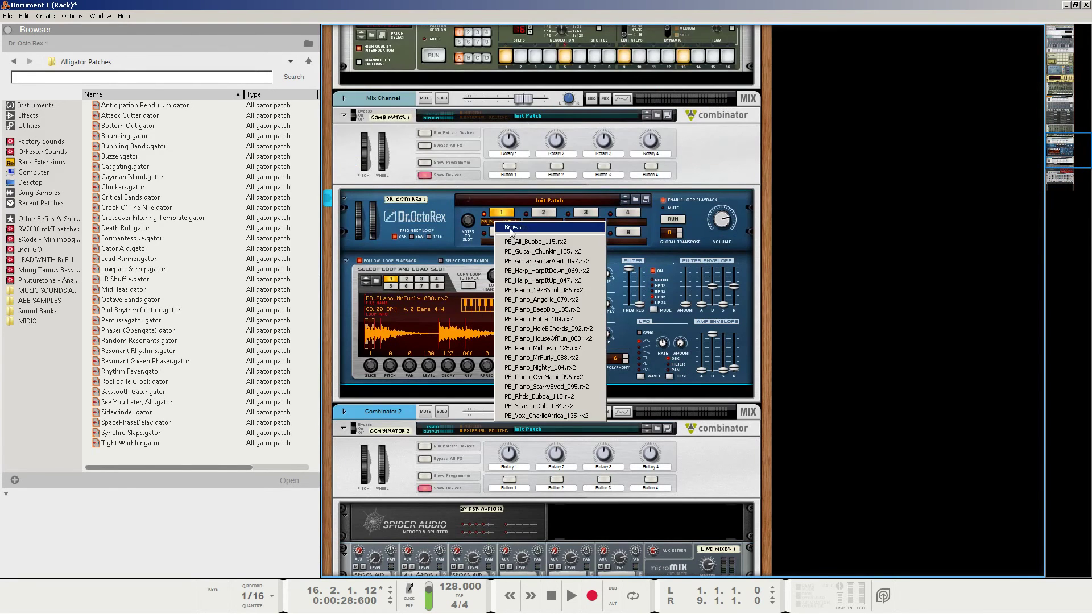
click(511, 226)
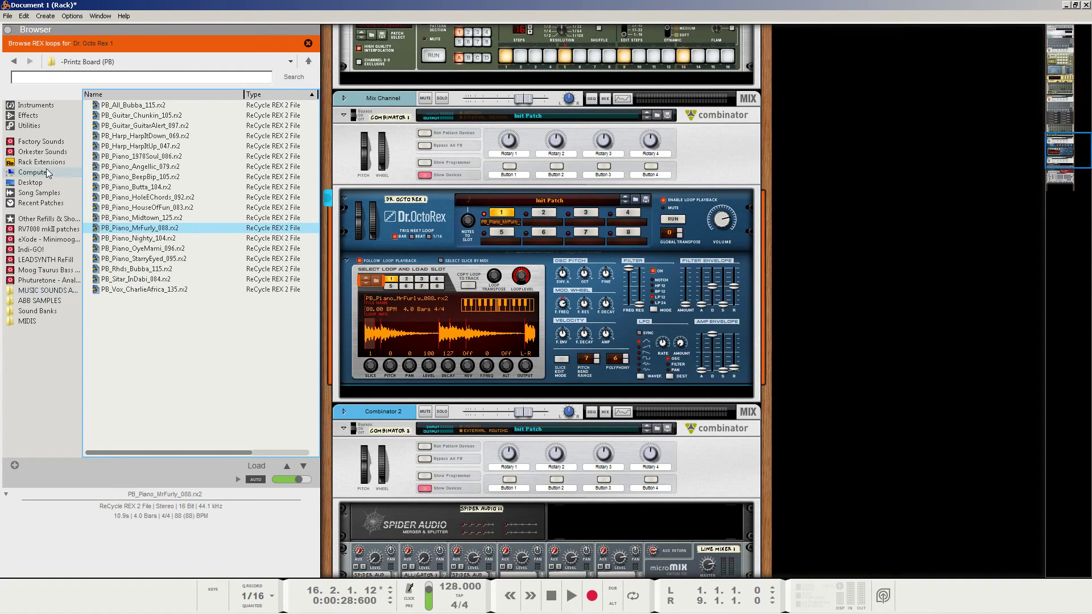
click(39, 142)
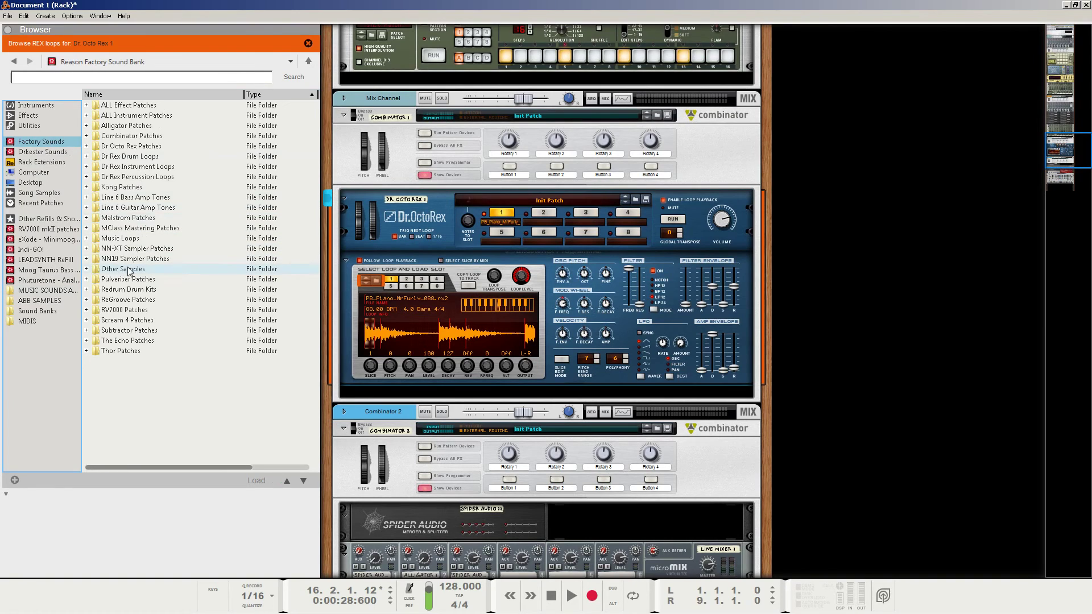
double_click(136, 157)
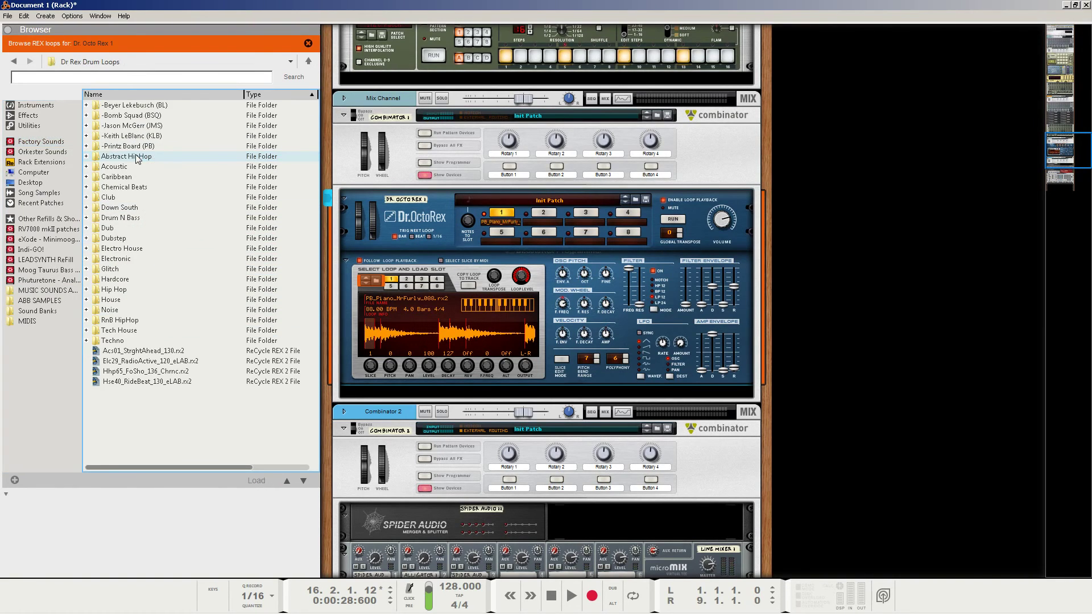
click(115, 301)
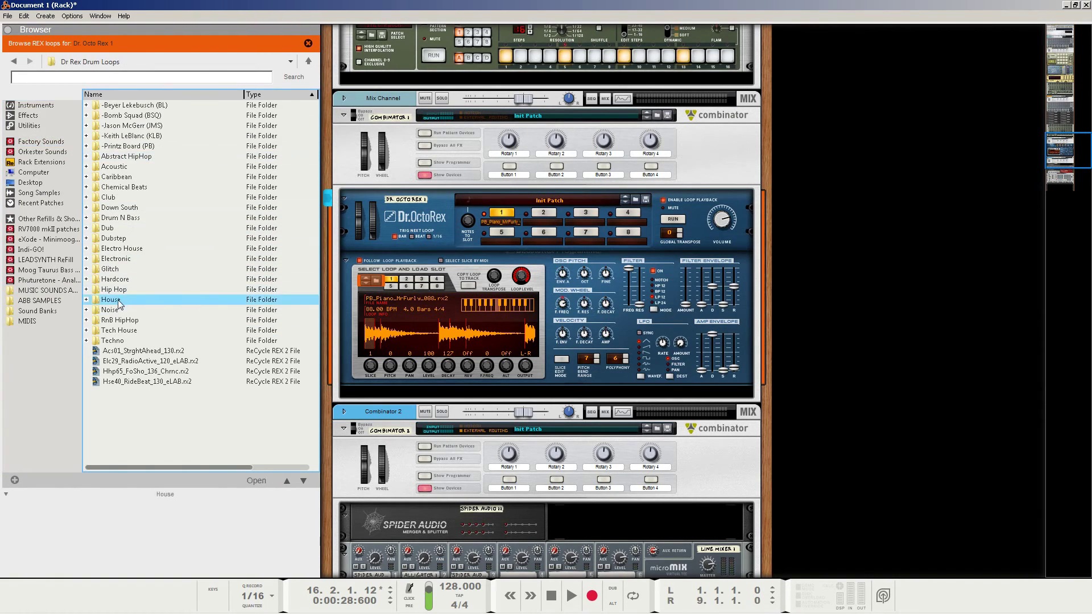
double_click(116, 301)
click(145, 258)
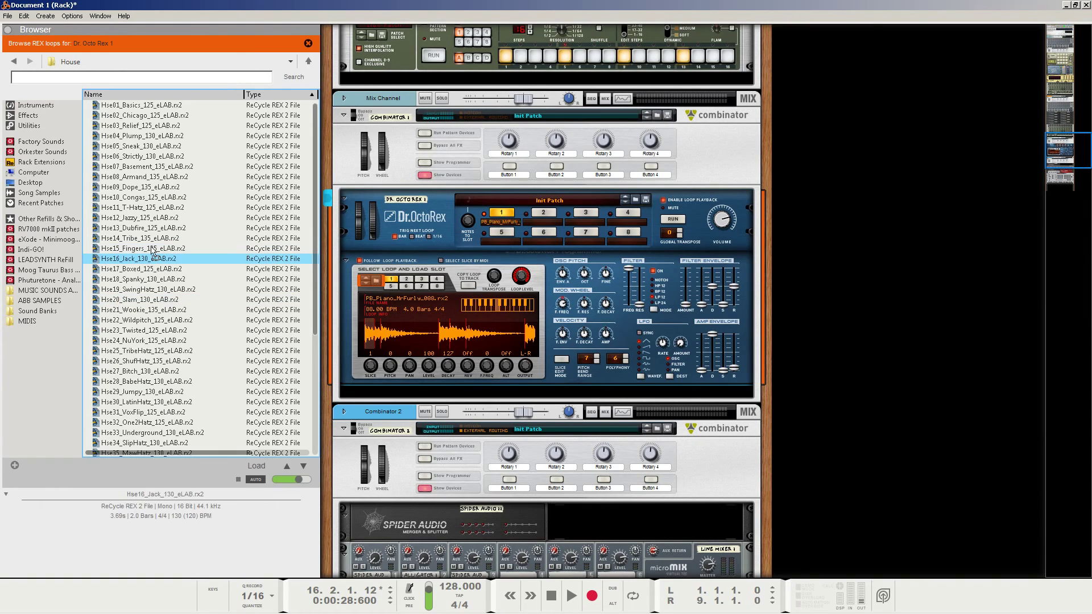
double_click(133, 259)
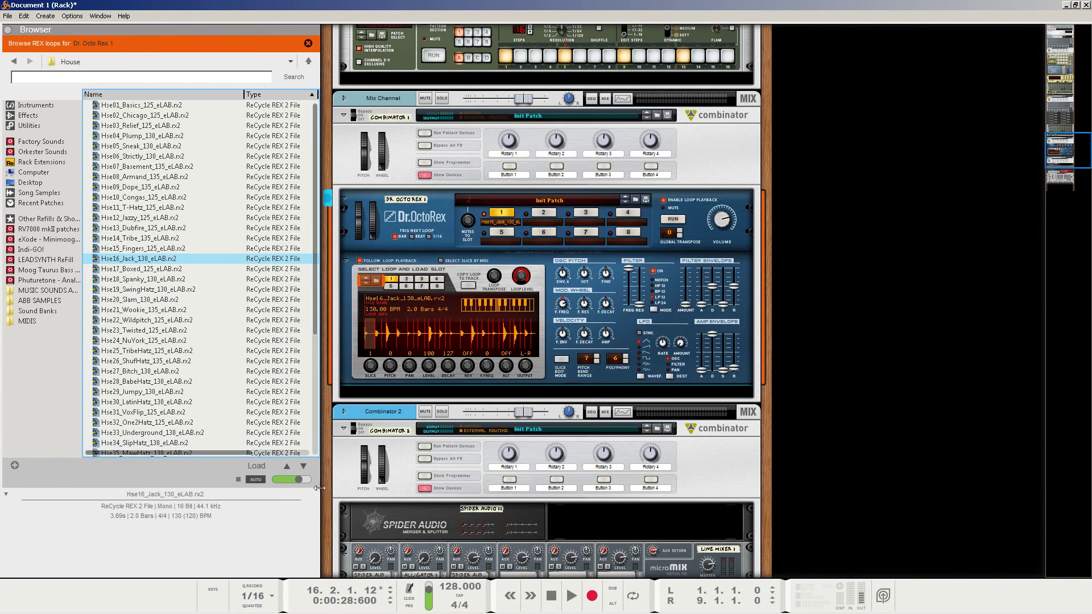
Play the drum loop from the start while adjusting Line Mixer channel 2's level and lowering channels 3 and 1 to 0
click(551, 595)
scroll(469, 263, down, 10)
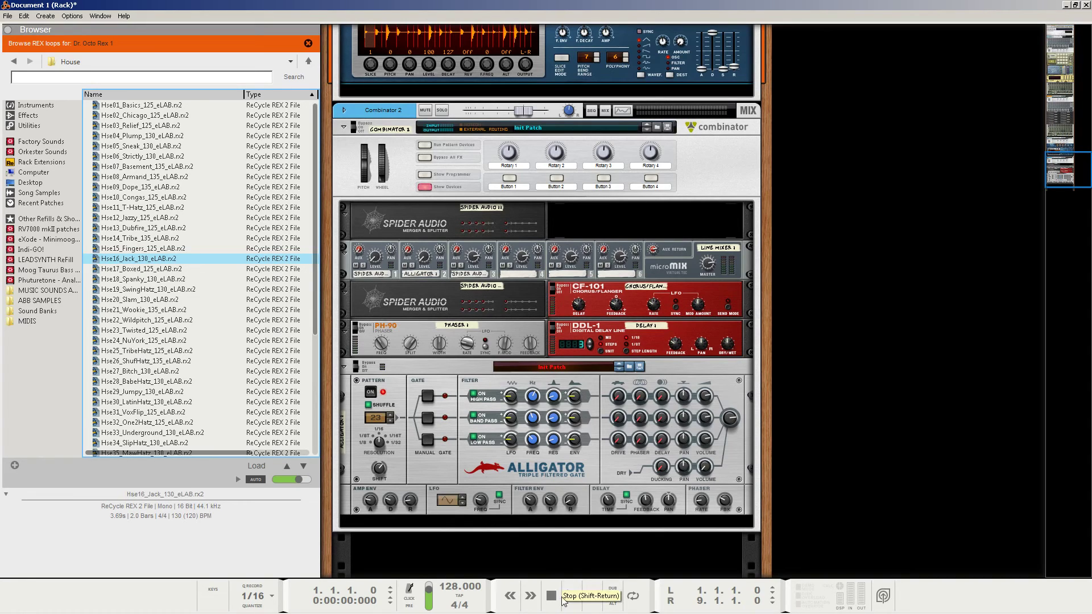
click(572, 596)
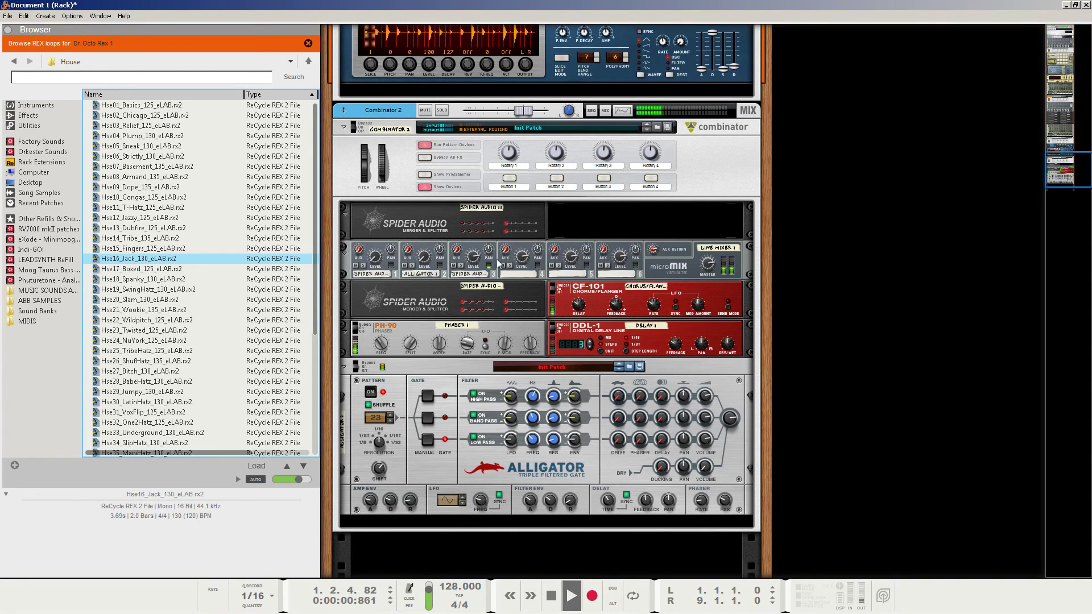
drag(426, 263, 443, 234)
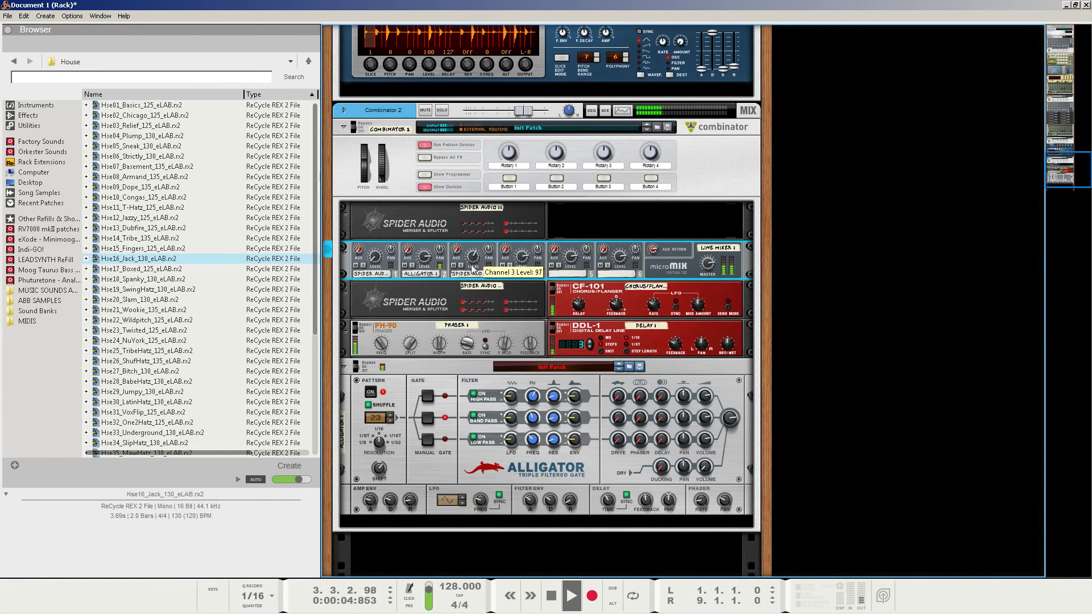
drag(474, 280, 473, 293)
drag(375, 259, 383, 252)
drag(390, 250, 426, 285)
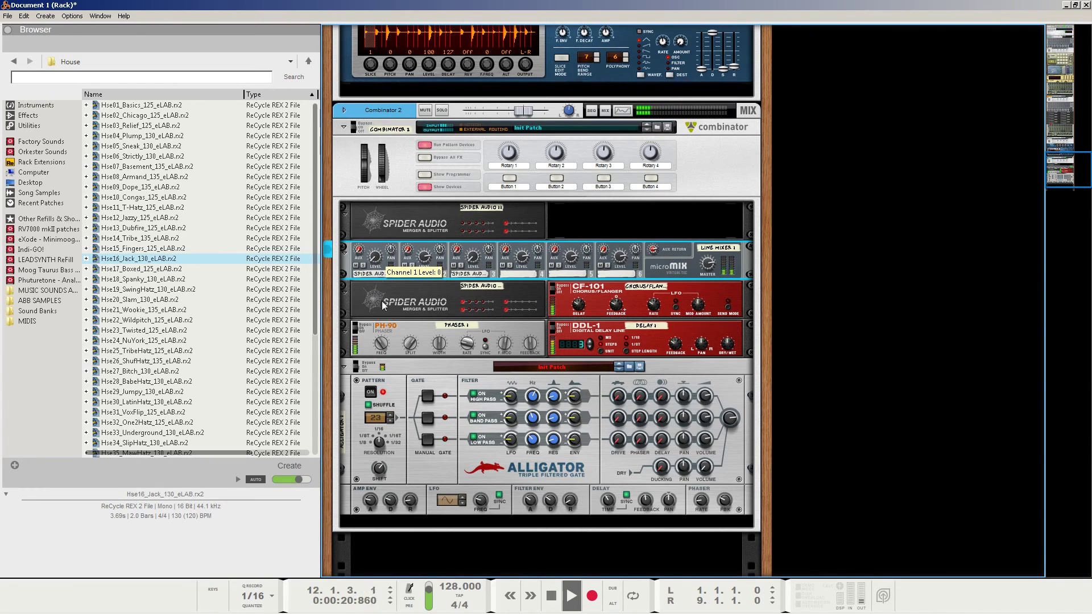
Set the Alligator to pattern 35, stop playback and return to the song start
click(389, 419)
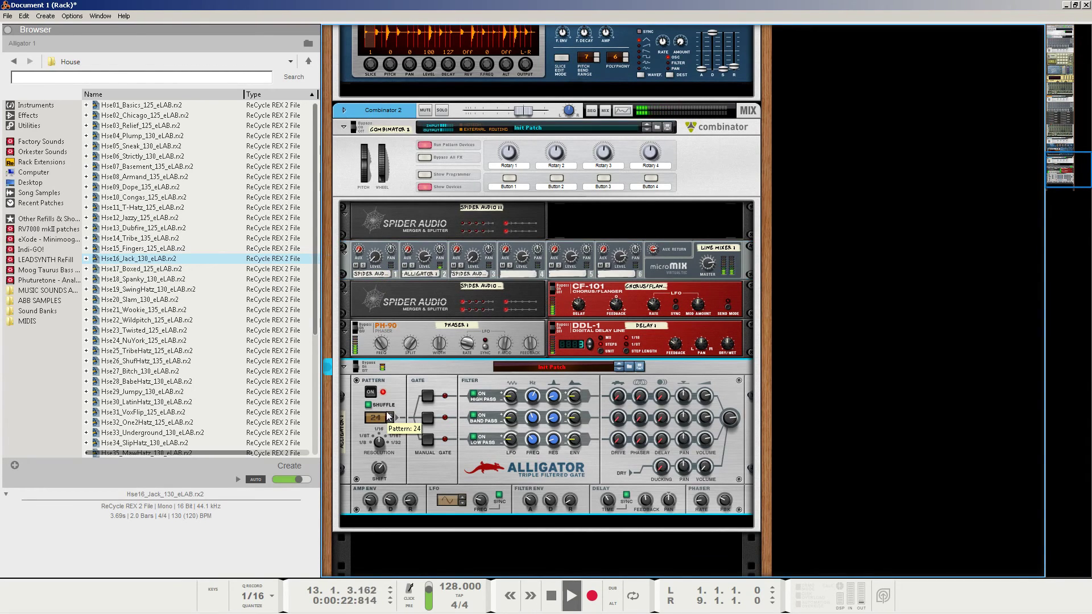
drag(377, 418, 390, 394)
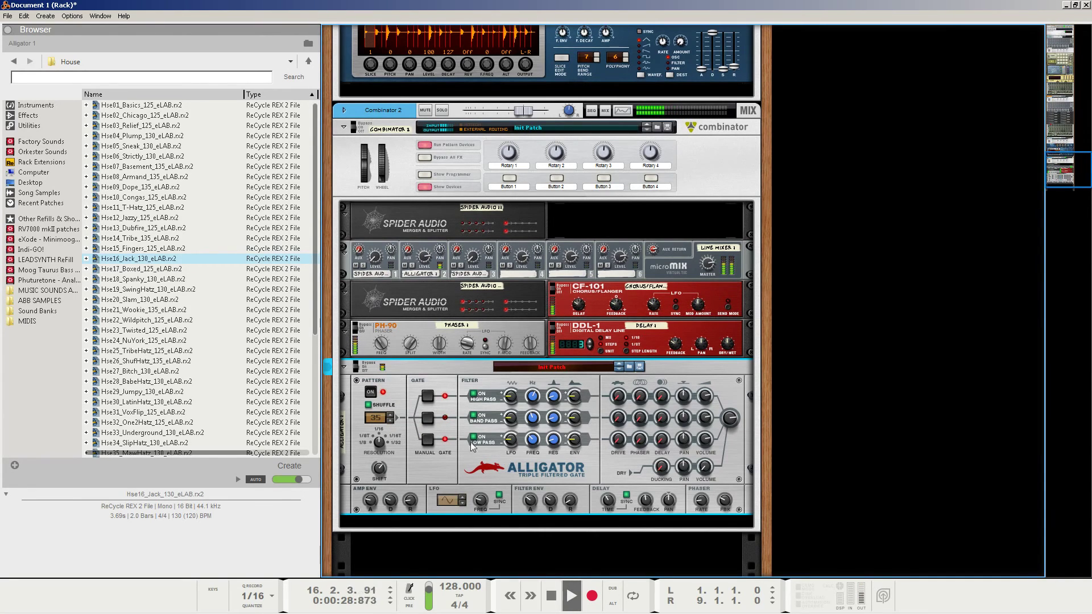
click(551, 594)
click(551, 595)
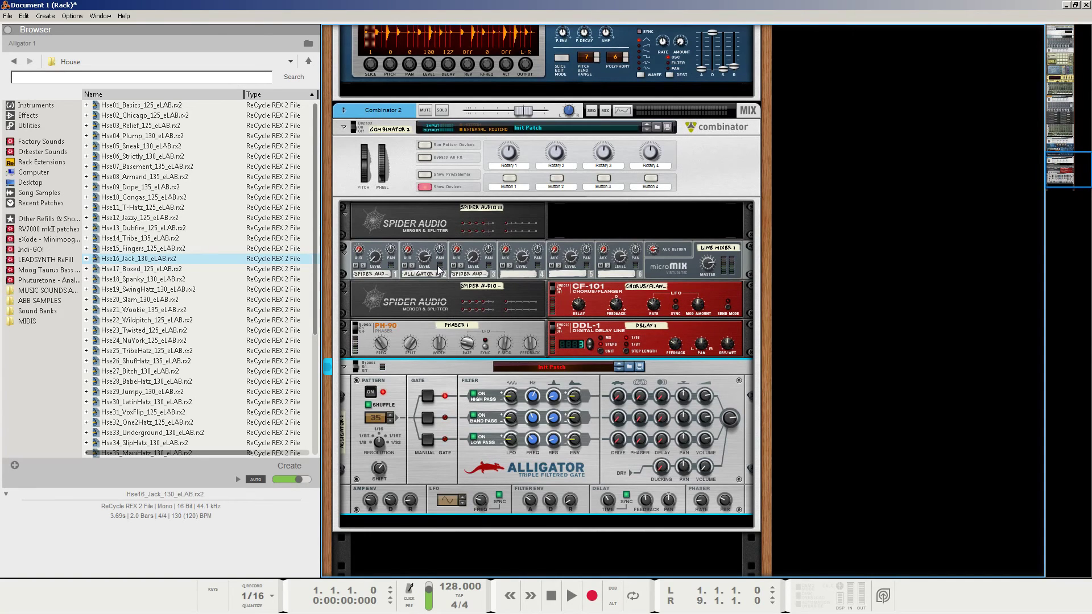
In the Combinator programmer, map Rotary 1 to Line Mixer Channel 1 Level with maximum 81, and Rotary 2 to Channel 2 Level
click(372, 259)
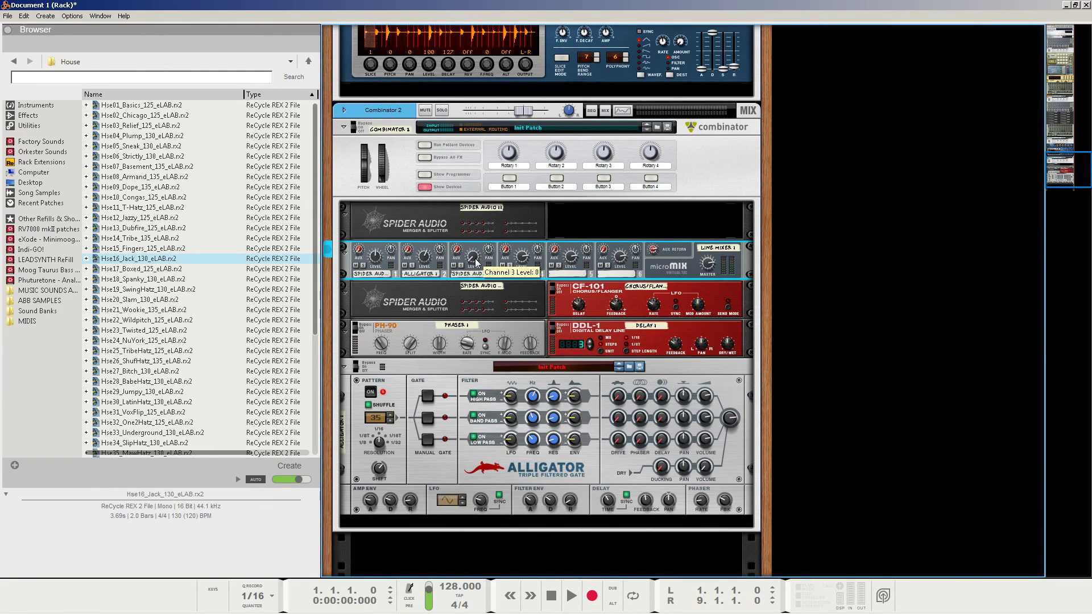
click(426, 175)
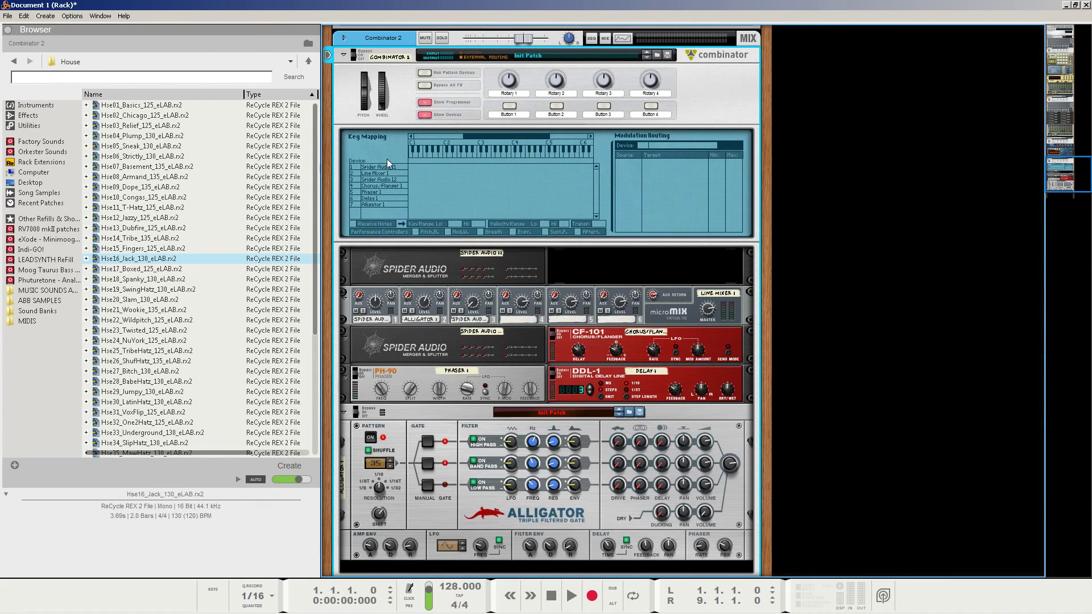
click(385, 173)
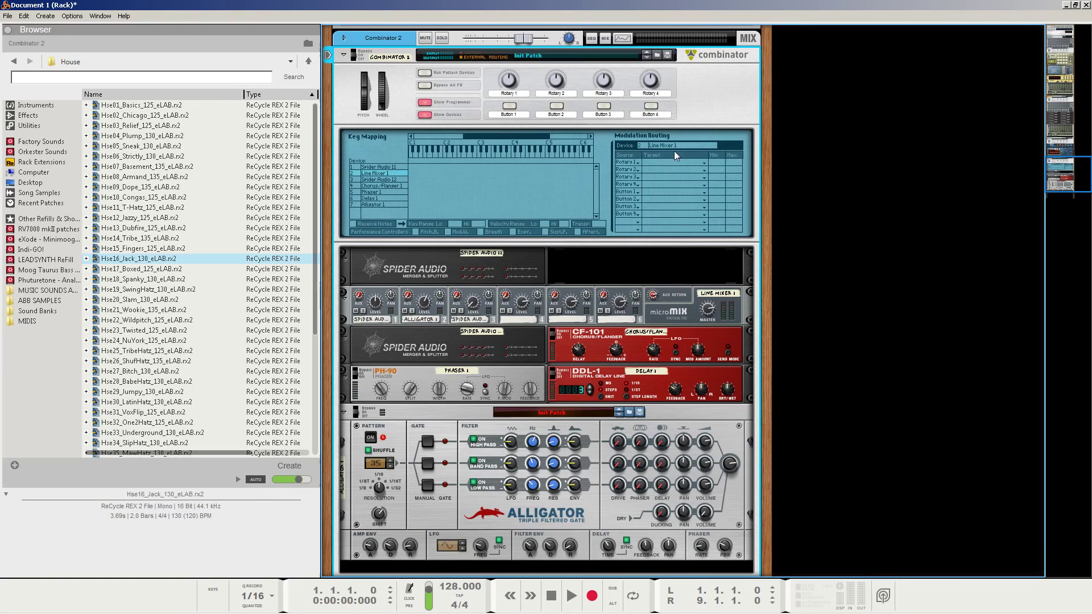
click(648, 164)
mouse_move(666, 198)
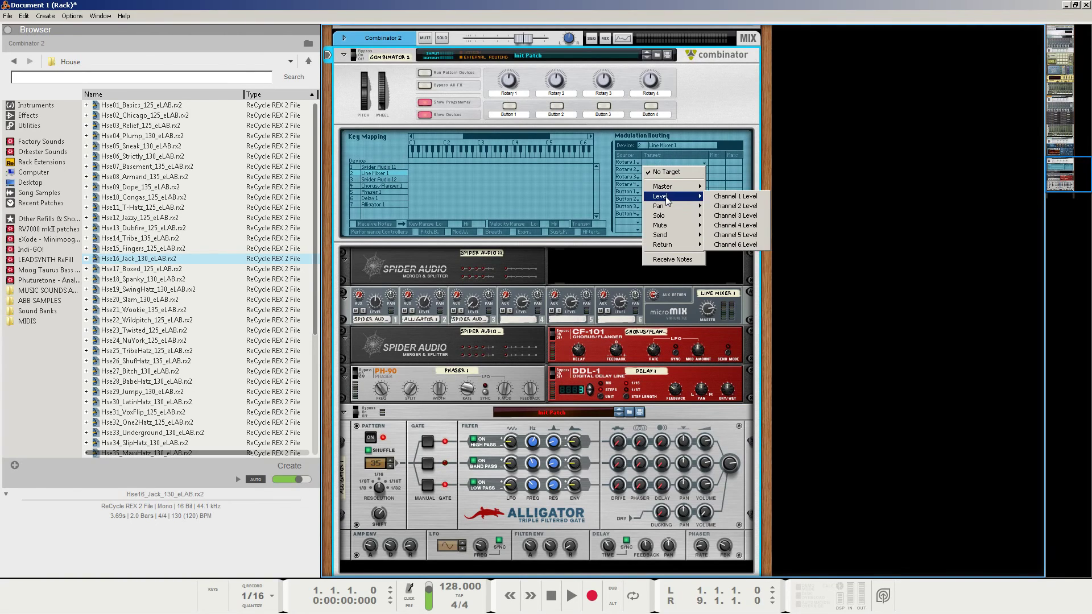
click(735, 196)
click(674, 170)
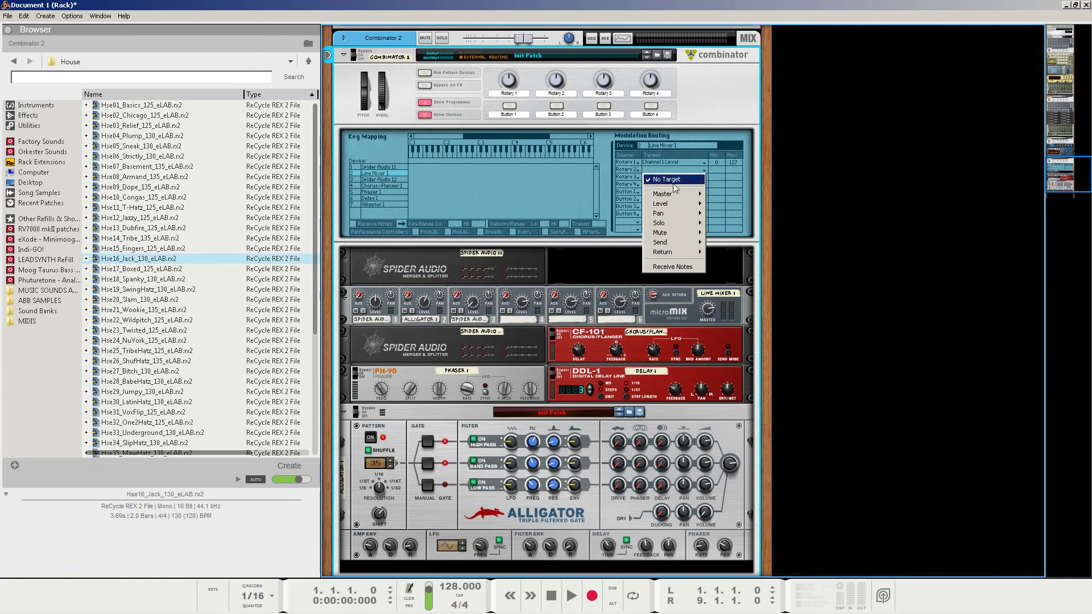
click(732, 215)
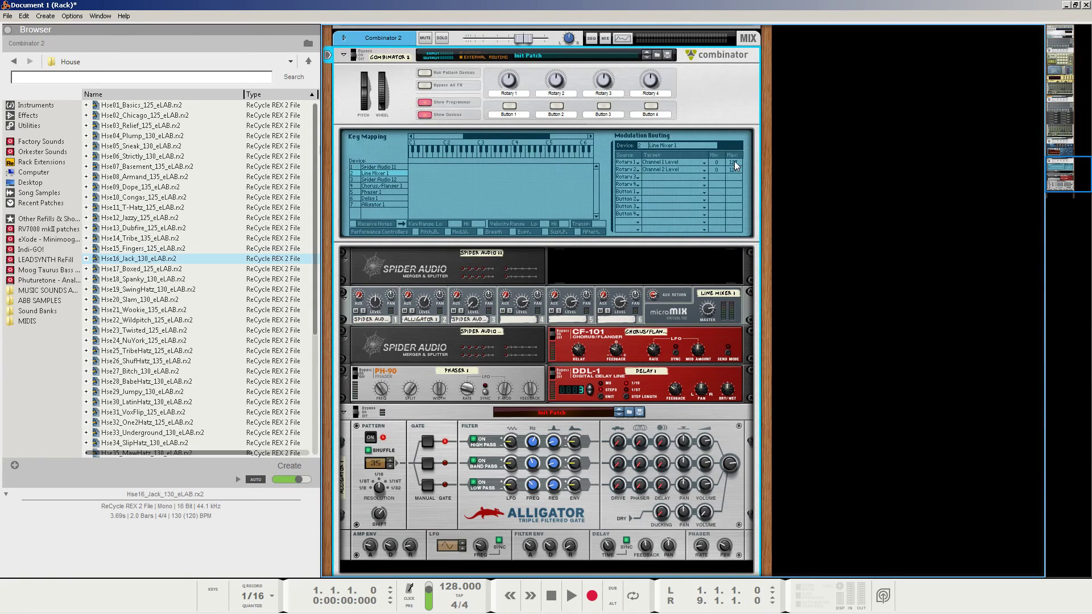
drag(734, 165, 740, 214)
drag(512, 80, 550, 165)
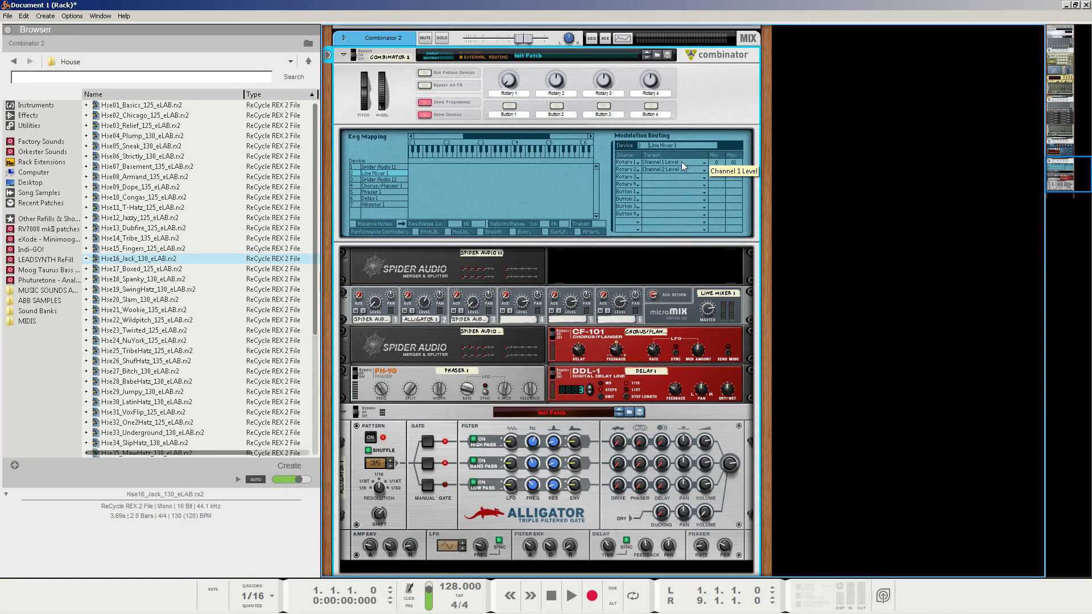
Remove the Rotary 1 and Rotary 2 targets from the Line Mixer's modulation routing
scroll(452, 349, down, 3)
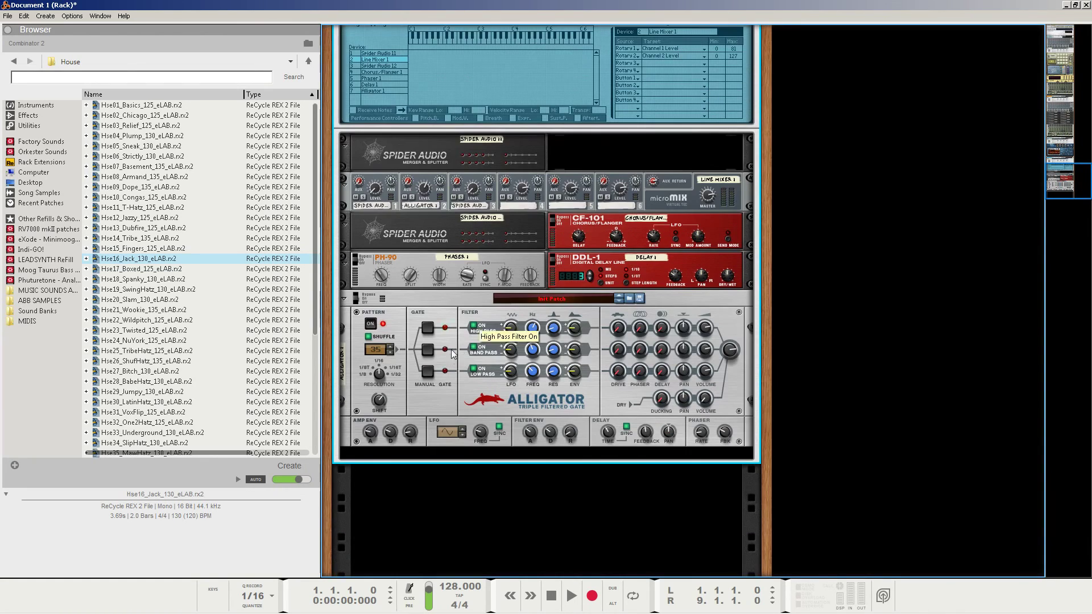
click(433, 404)
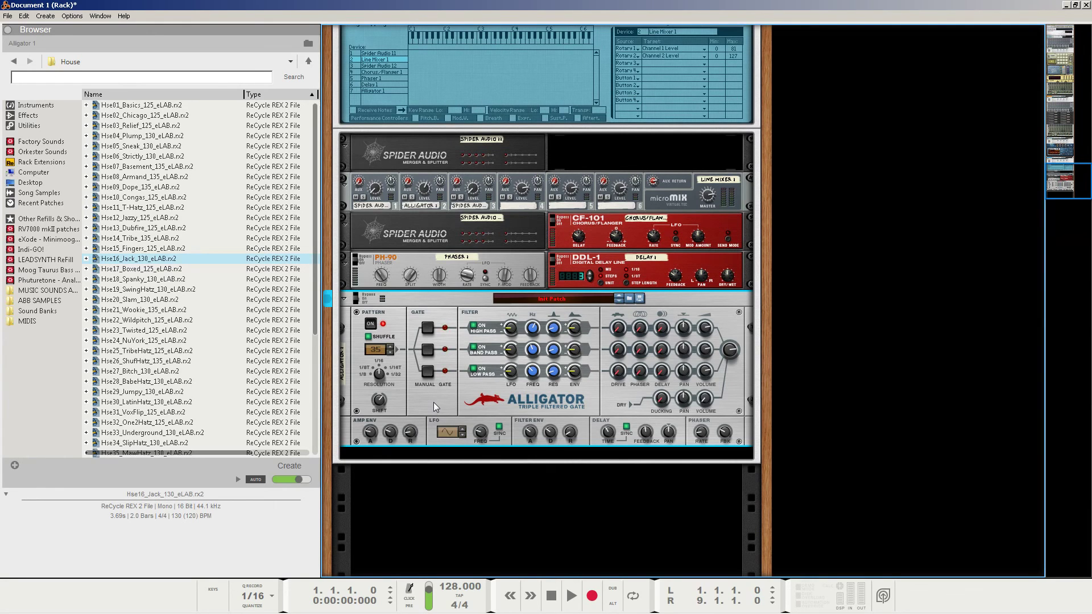
scroll(434, 402, up, 5)
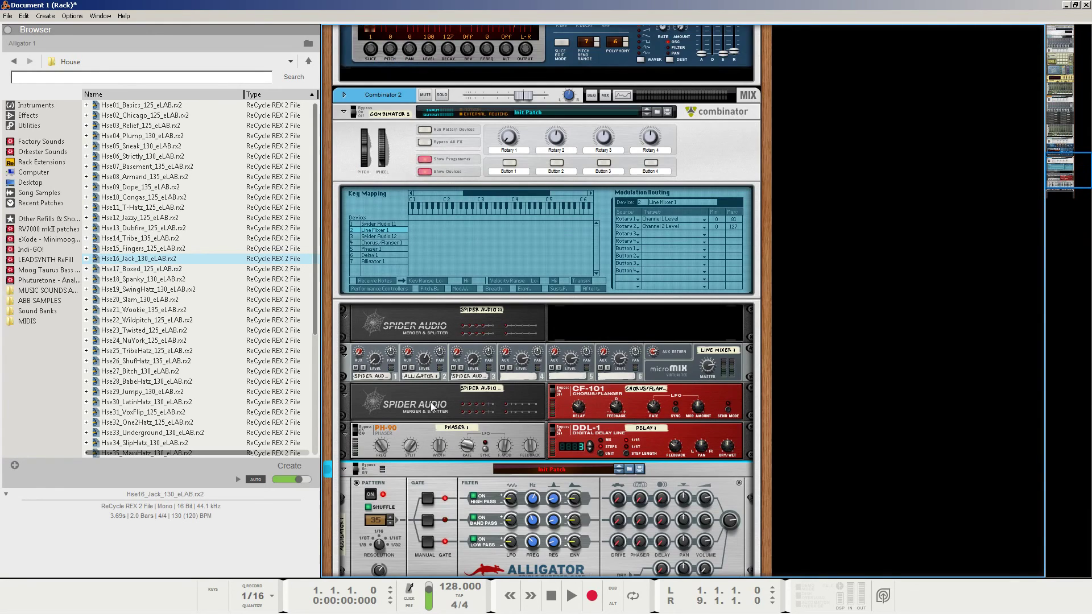
click(379, 365)
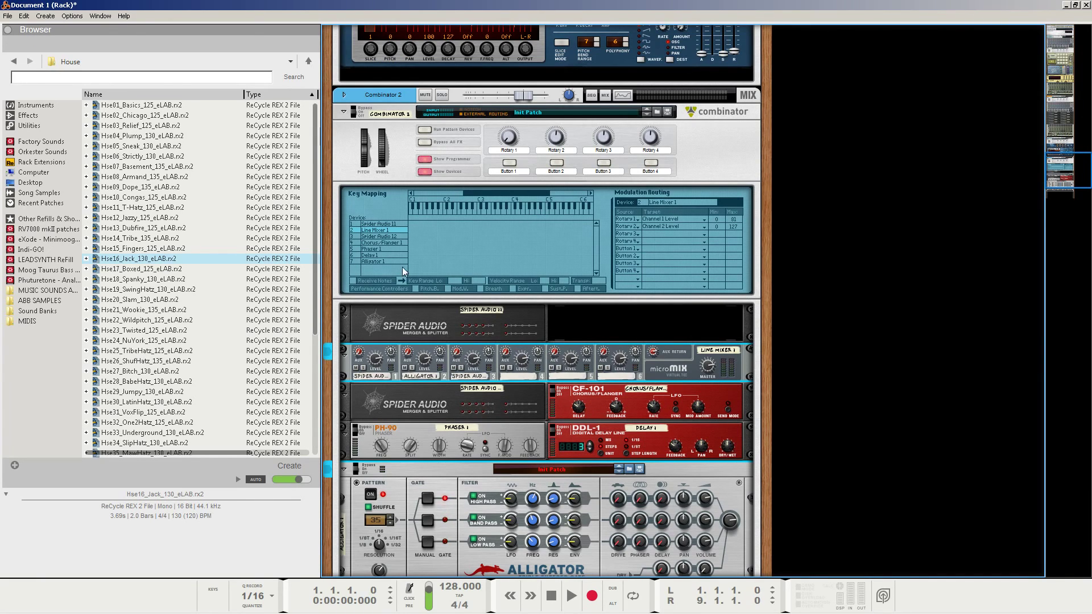
click(651, 222)
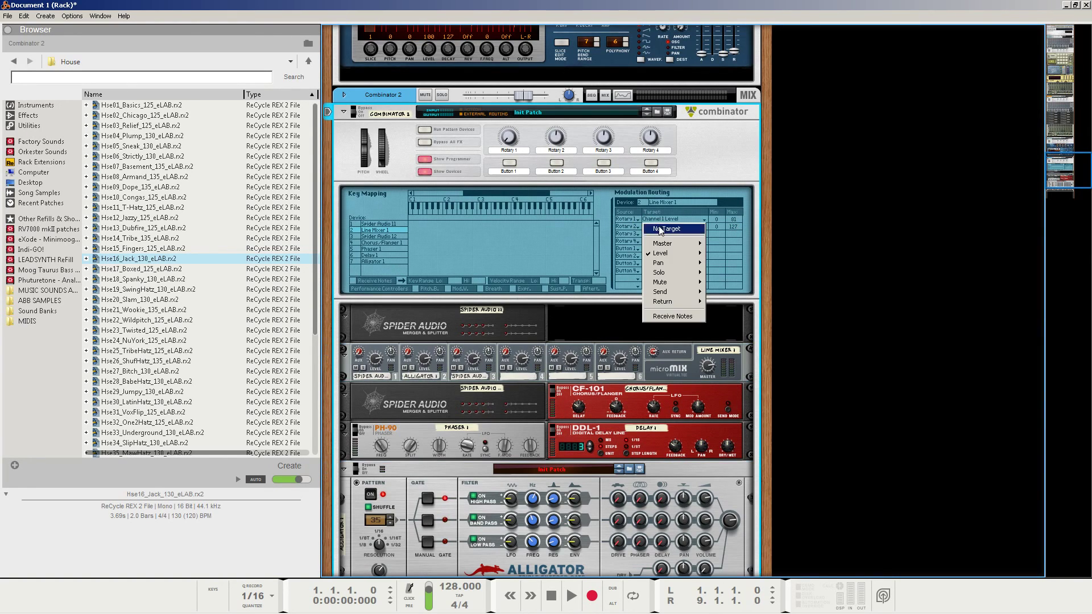
click(654, 222)
click(654, 227)
click(660, 229)
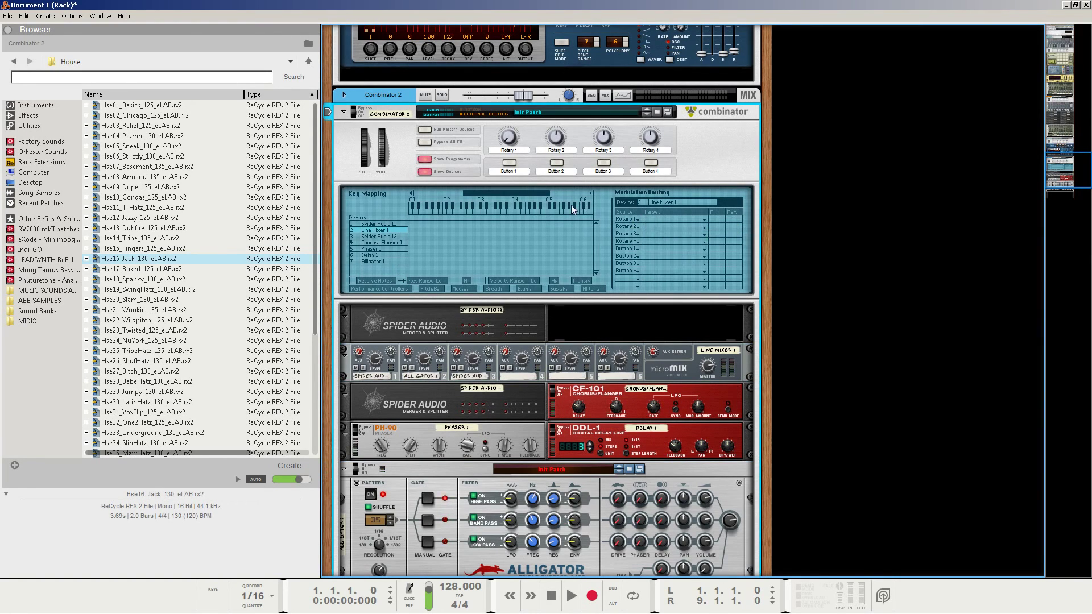
click(380, 223)
click(382, 230)
scroll(602, 195, down, 4)
scroll(566, 258, up, 5)
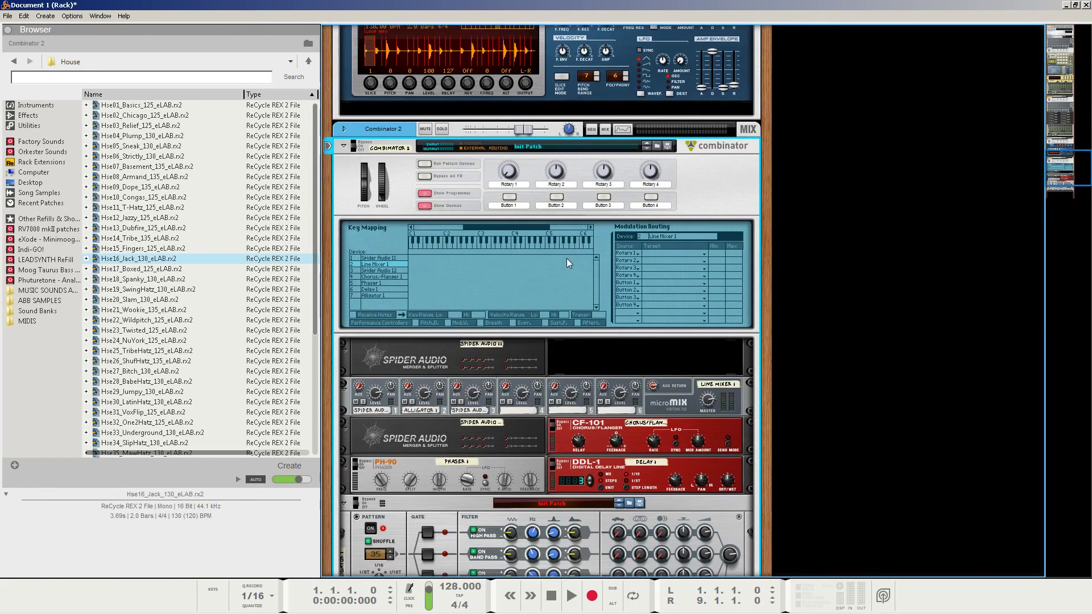
Save the Combinator patch to the Desktop as "ABB Gated Phaser Flanger Tutorial"
click(667, 145)
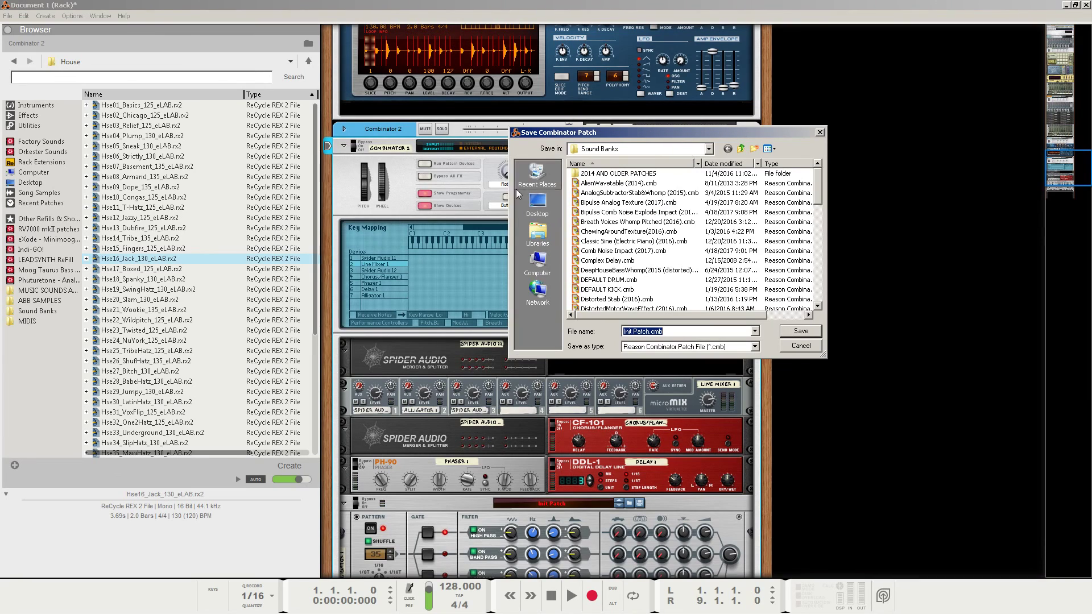
click(541, 212)
text(ABB)
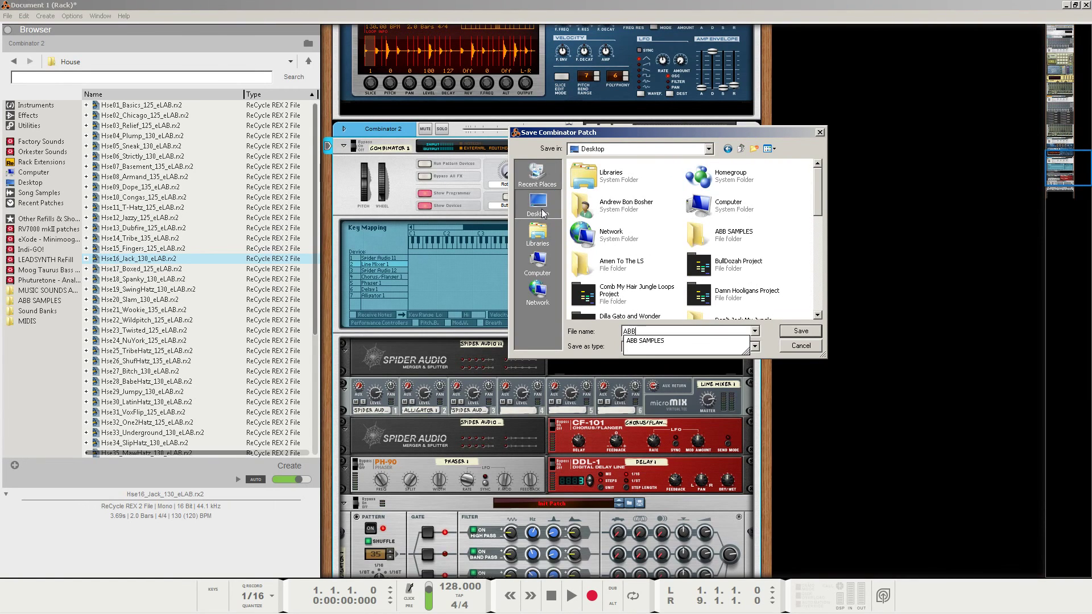
text( Gated Pha)
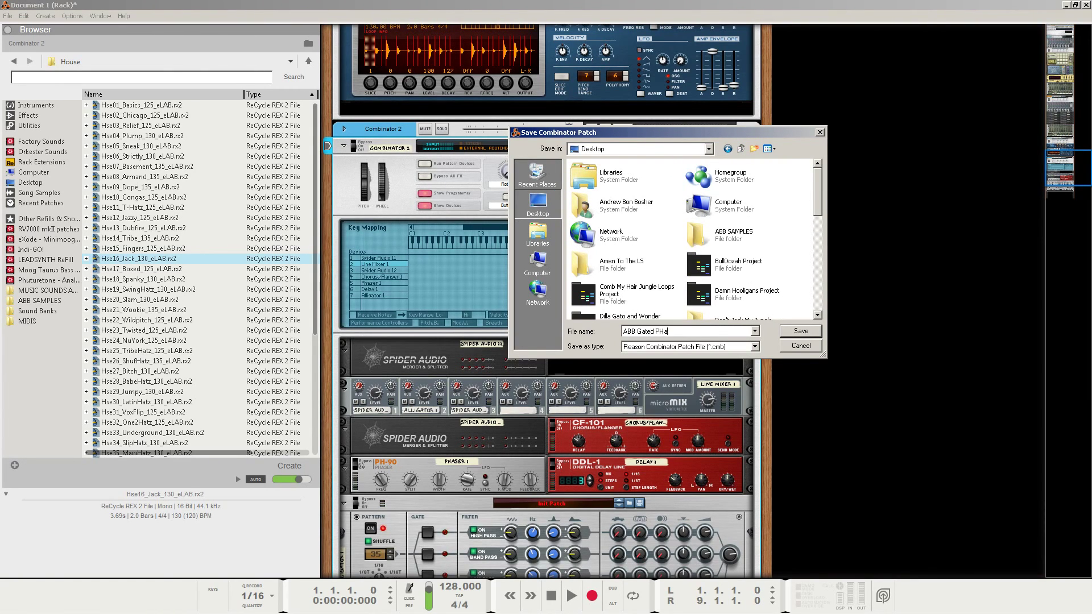
text(ser Flanger Tutorial)
click(798, 329)
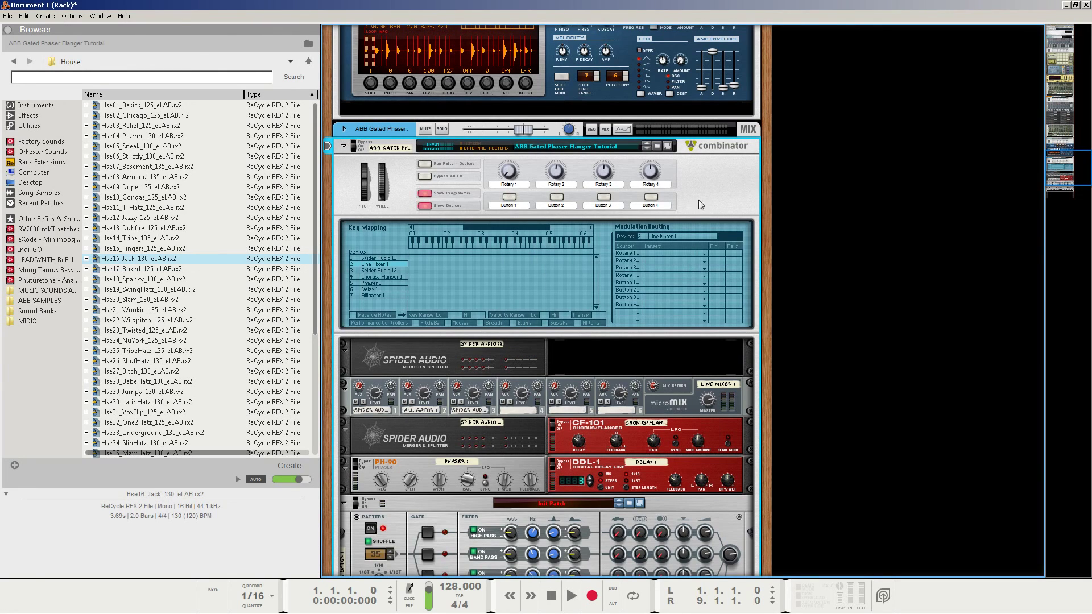